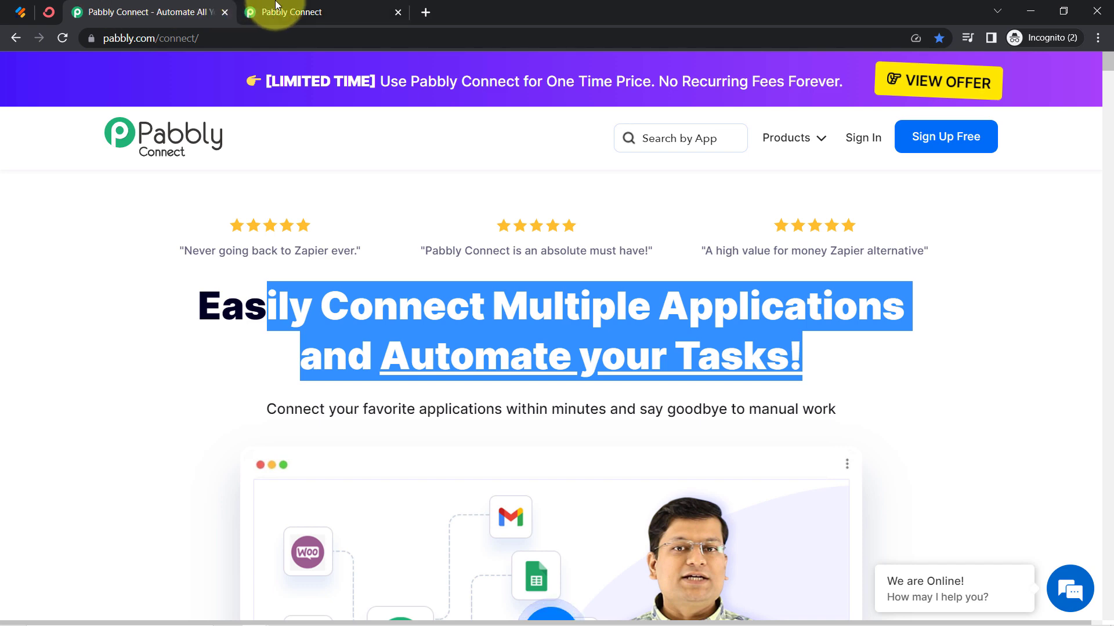
click(279, 11)
mouse_move(432, 282)
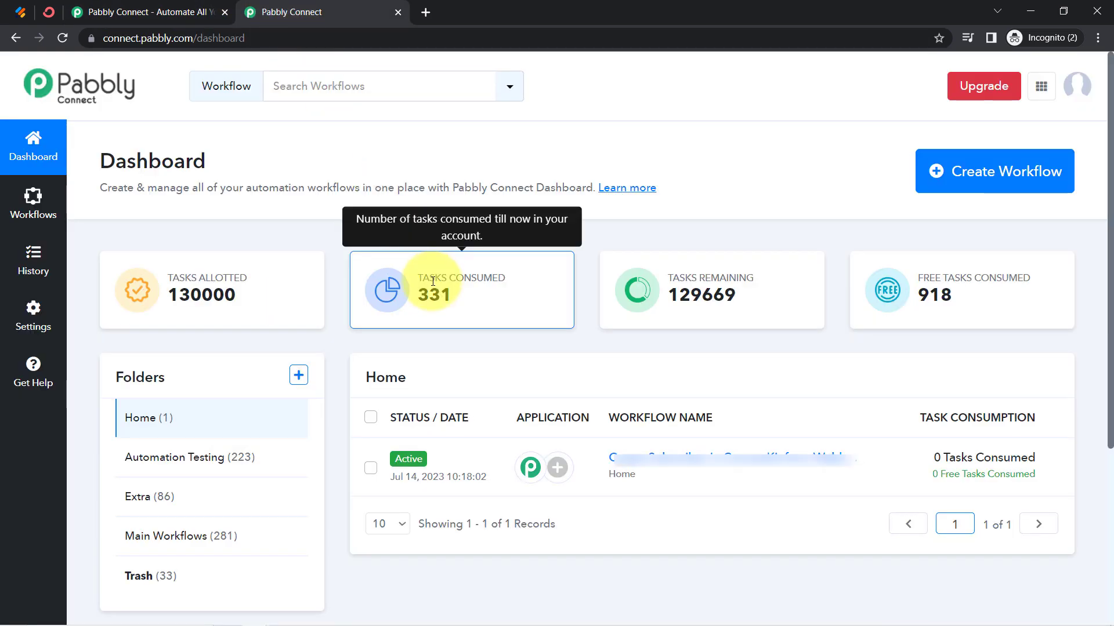
click(168, 11)
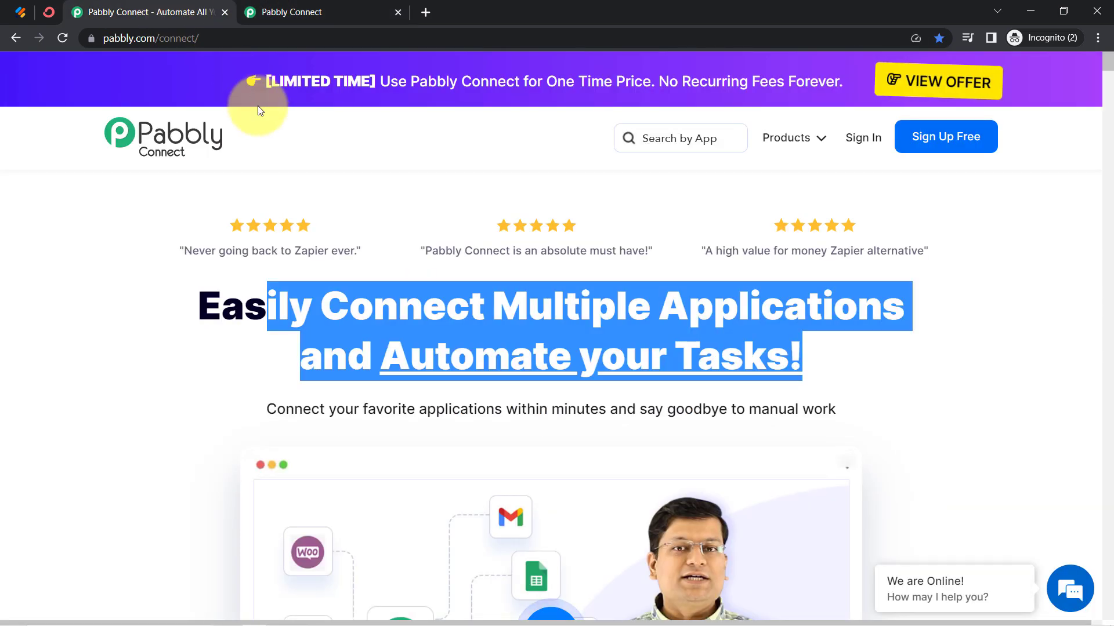
click(377, 219)
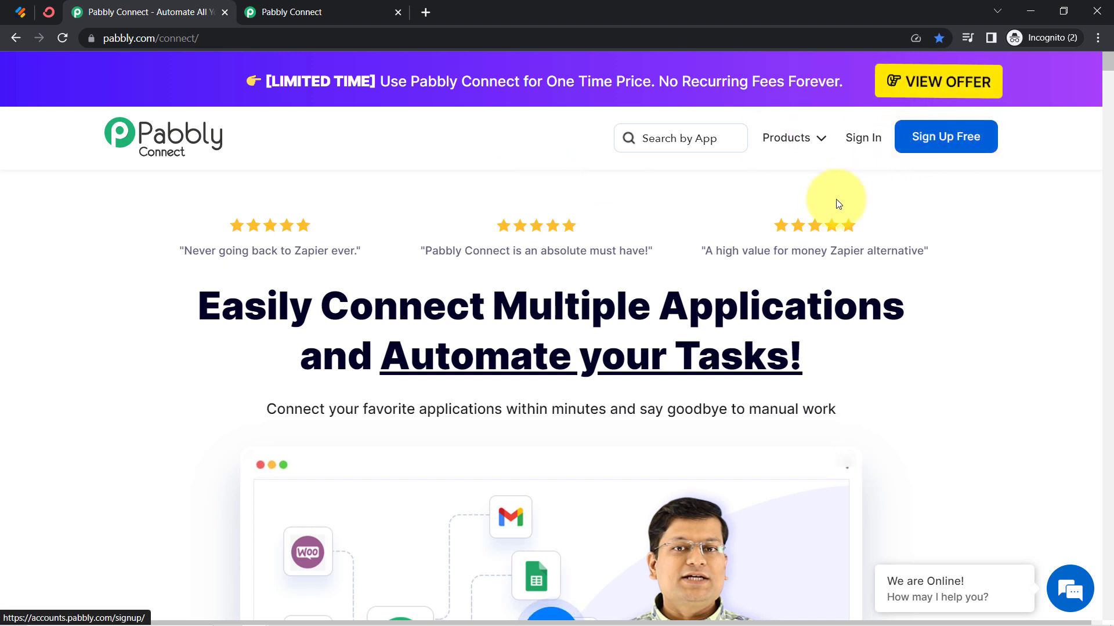
Create a new Pabbly Connect workflow named "Create Subscriber in ConvertKit from Webhook Response"
click(364, 3)
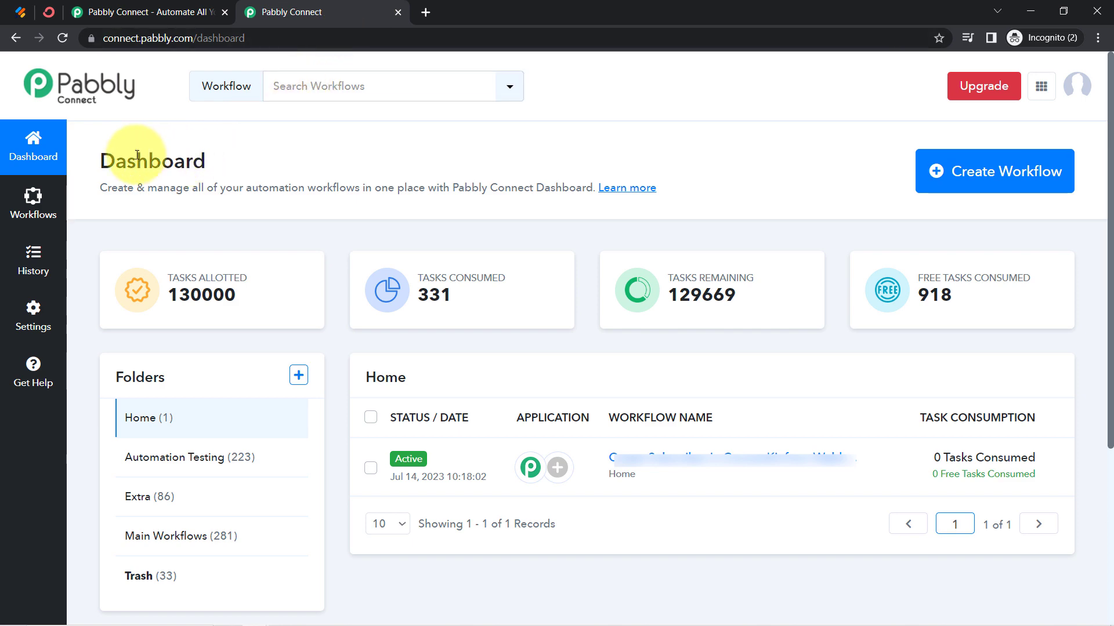
drag(114, 162, 219, 187)
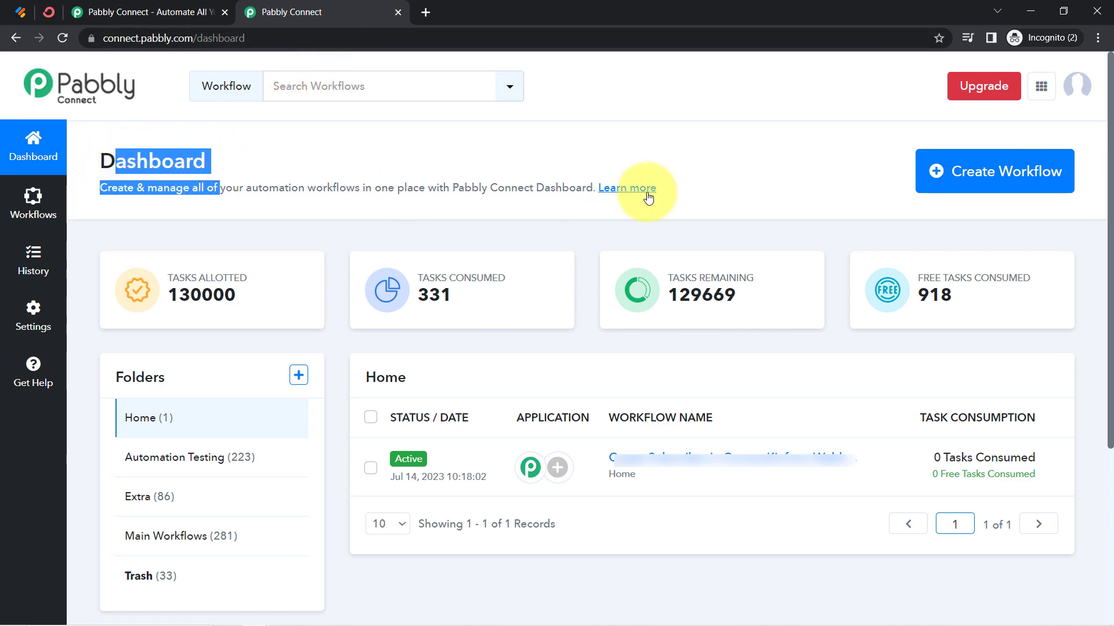
click(972, 177)
text(Create Subscriber in ConvertKit from Webhook Response)
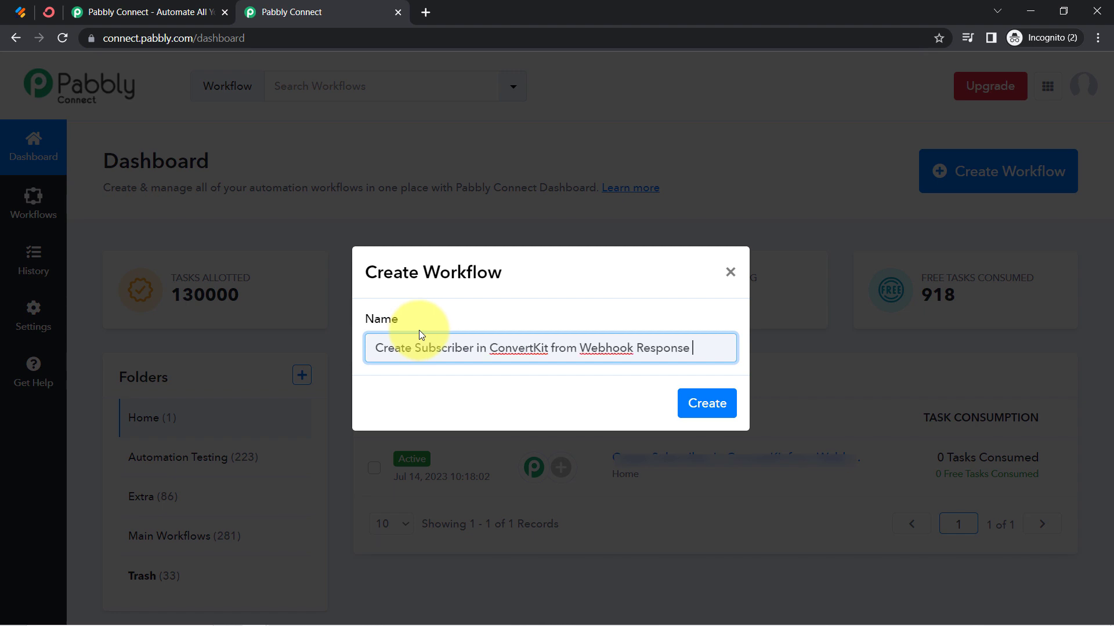
drag(412, 340, 681, 342)
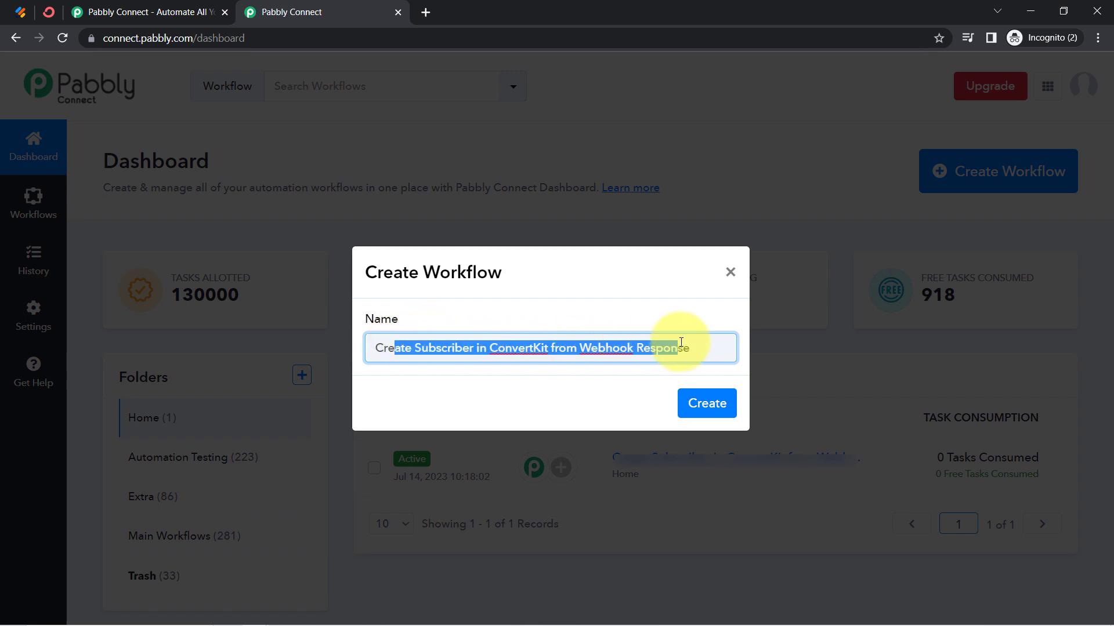
click(681, 343)
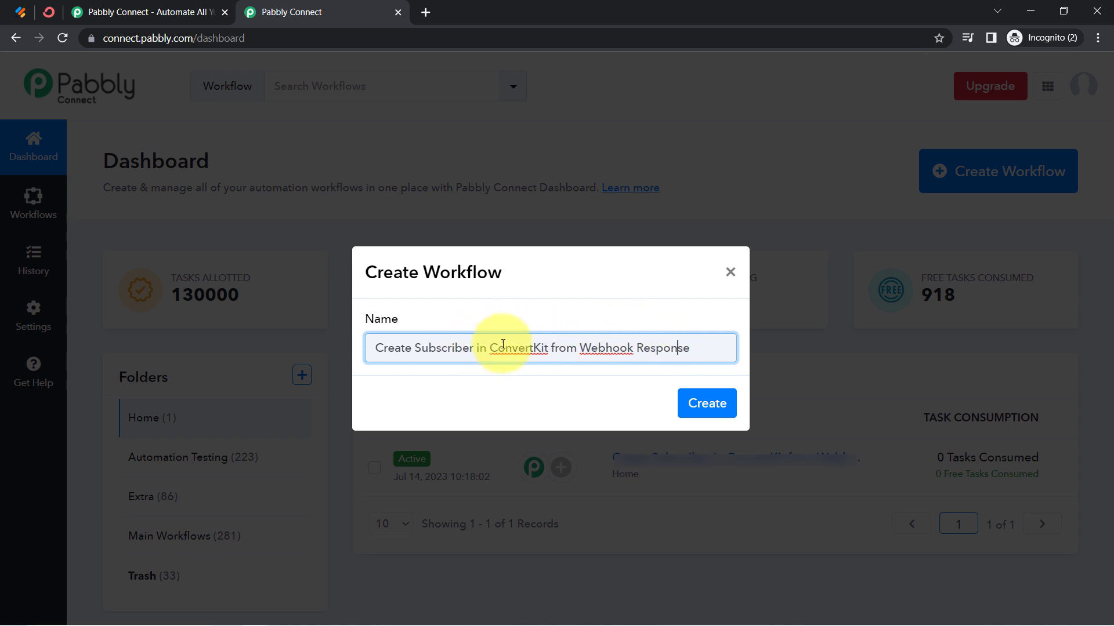
drag(585, 348, 668, 348)
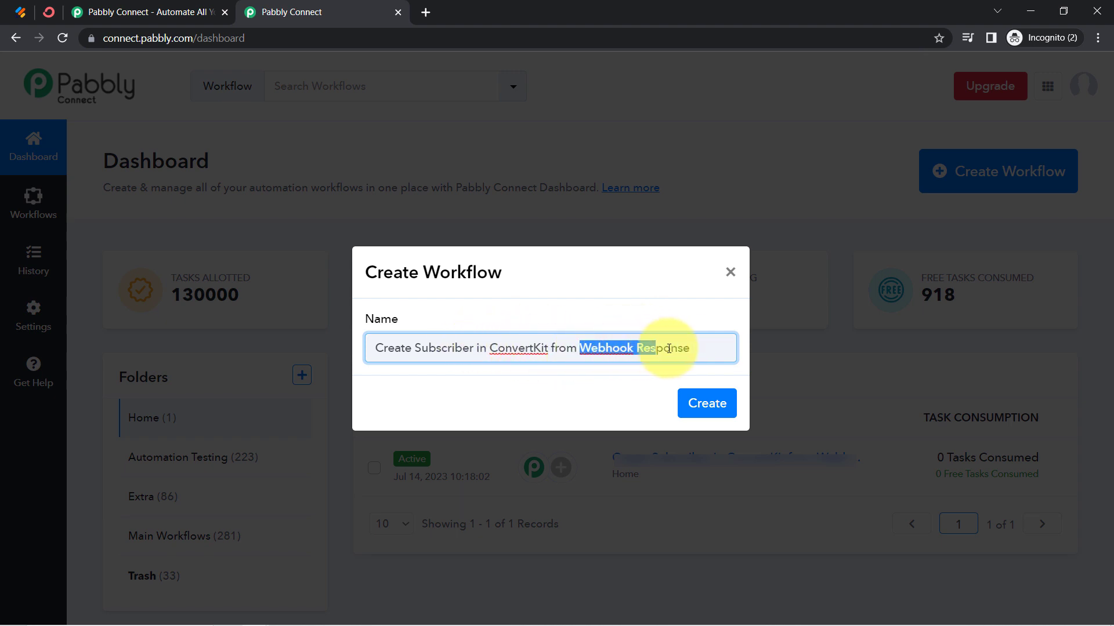
click(703, 403)
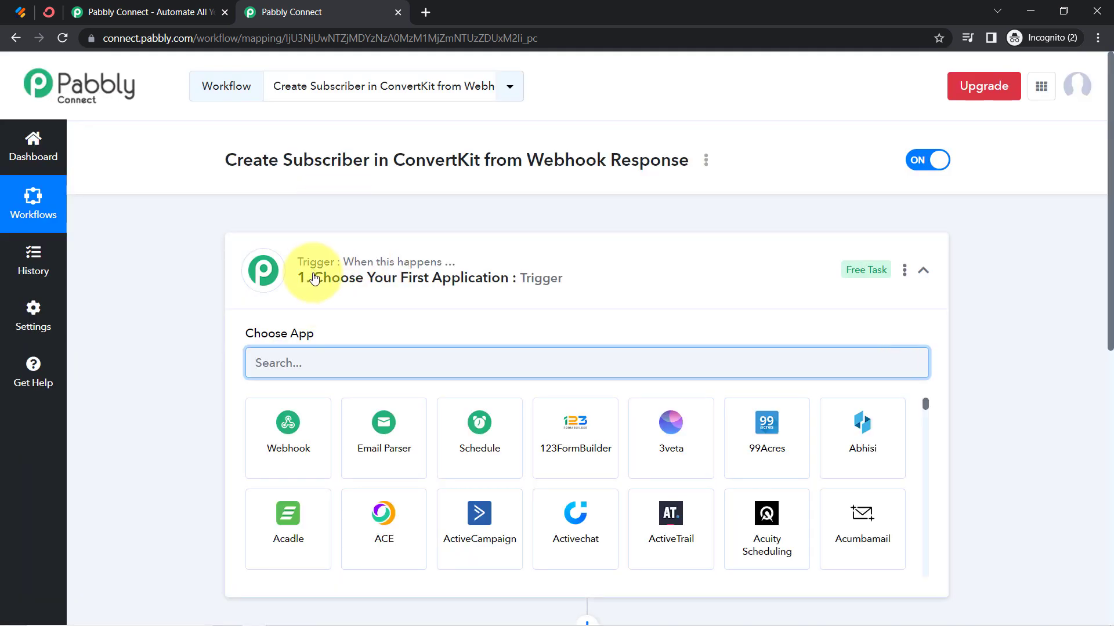
click(314, 279)
mouse_move(376, 269)
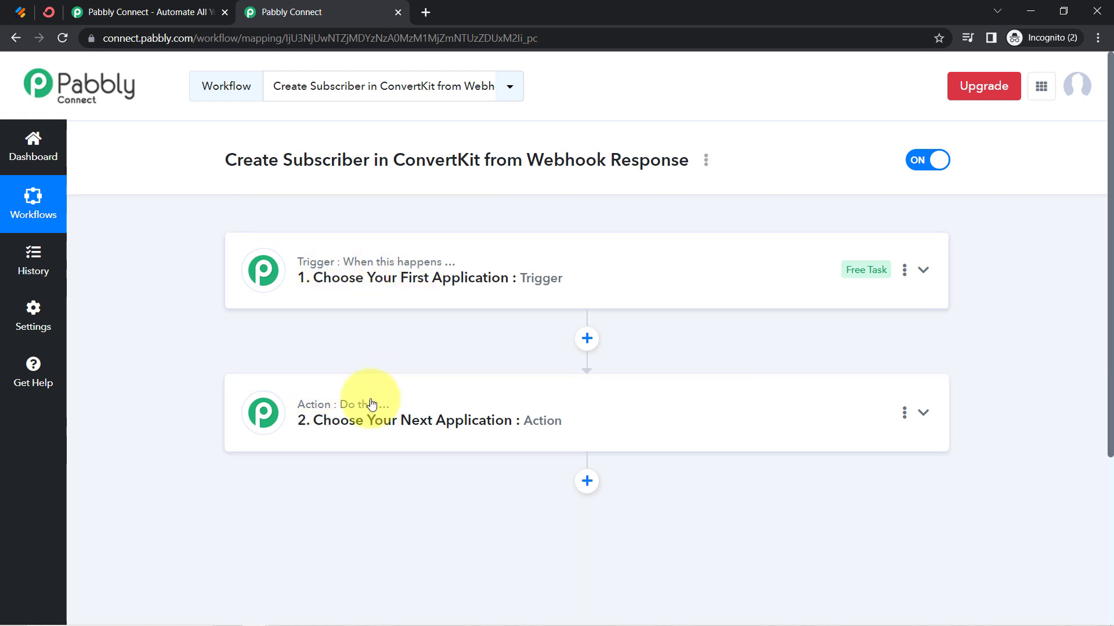
mouse_move(379, 407)
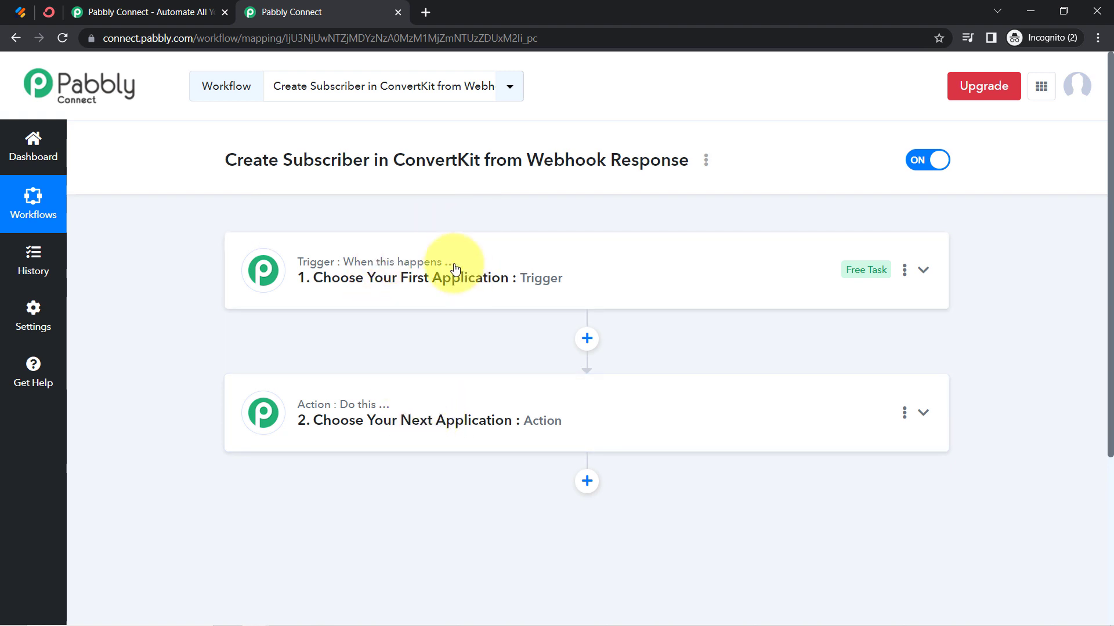
click(373, 279)
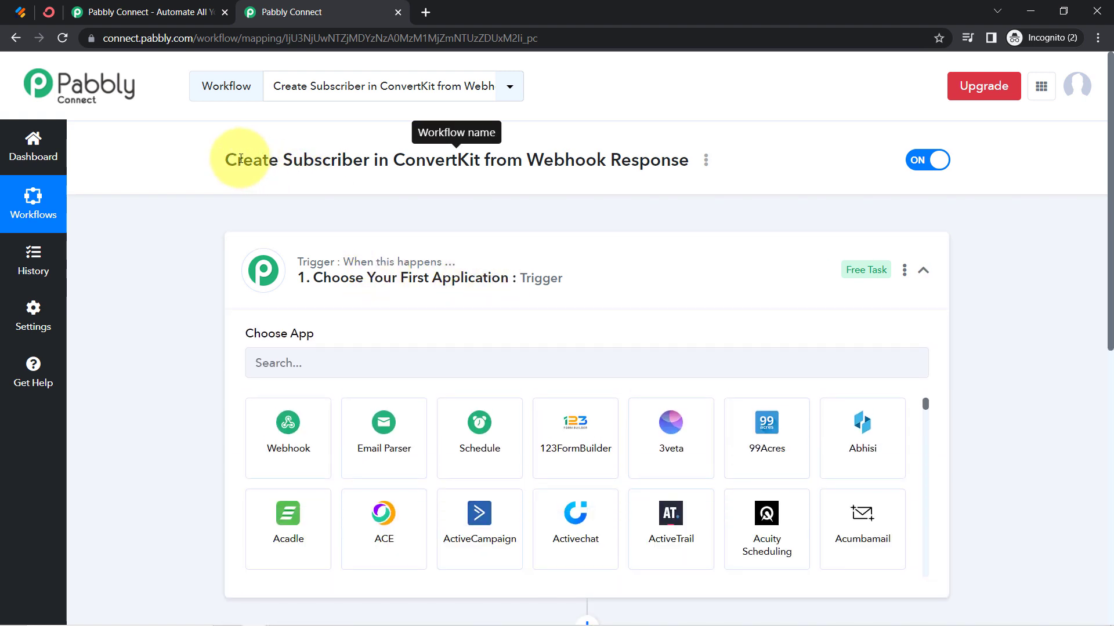
drag(232, 156, 625, 150)
Find Webhook among the available apps and set it as the workflow's trigger application
click(299, 363)
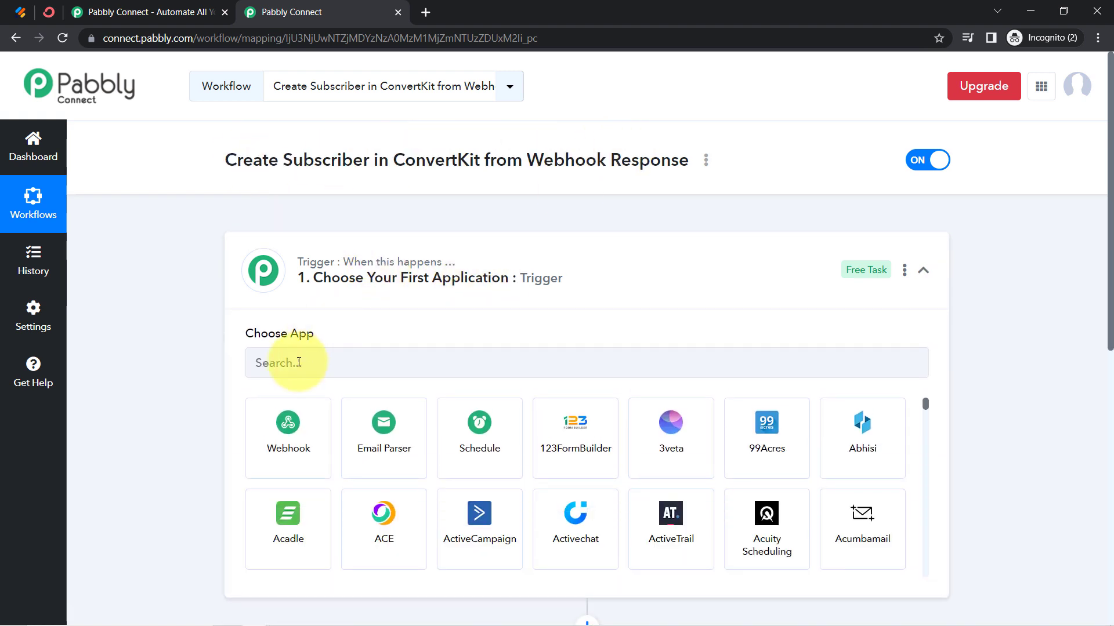
text(webh)
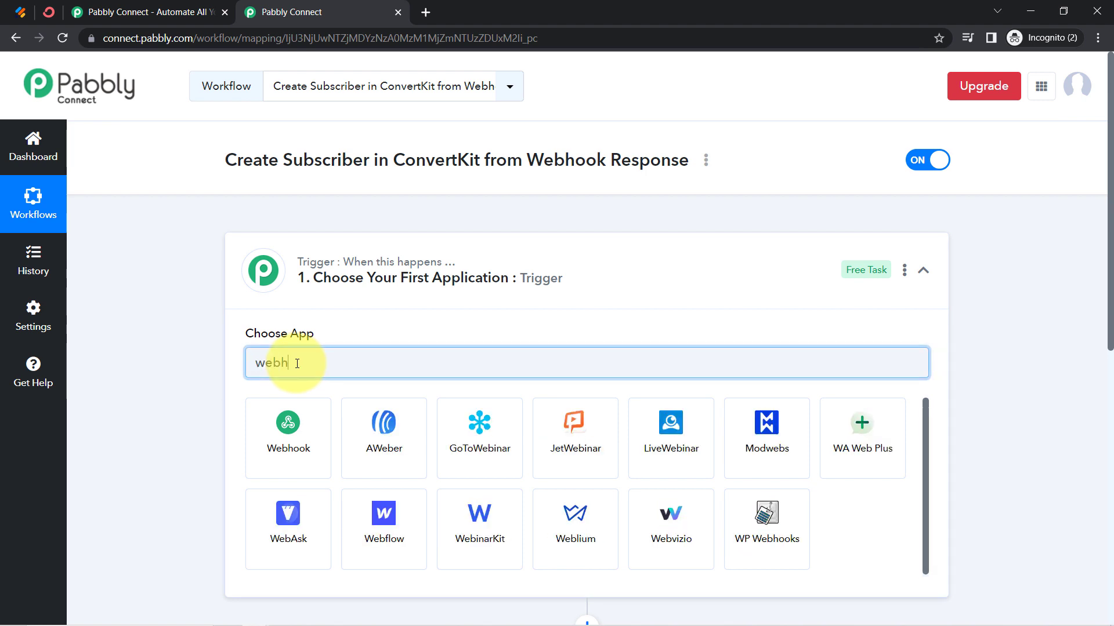
click(285, 418)
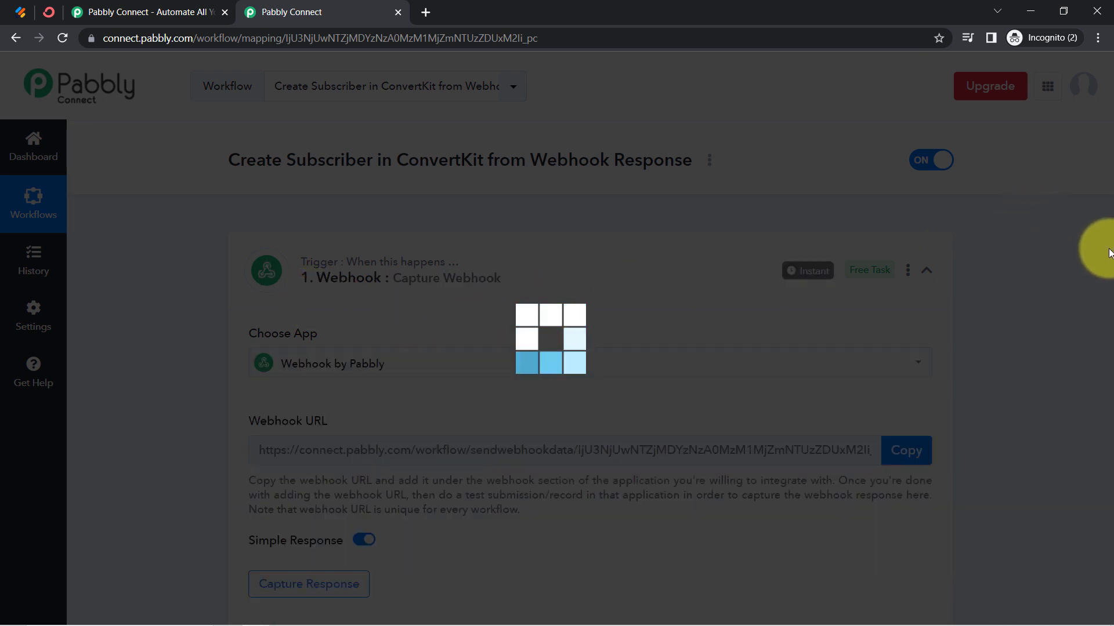
Set ConvertKit as the application for the workflow's first action step
scroll(1099, 273, down, 8)
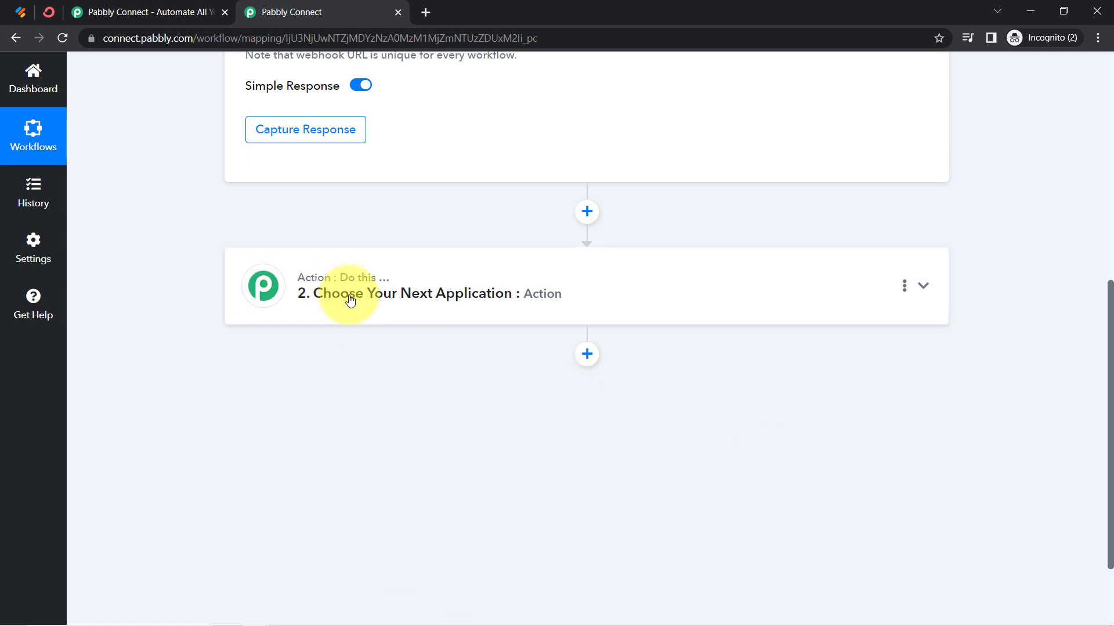
click(316, 293)
click(290, 376)
text(c)
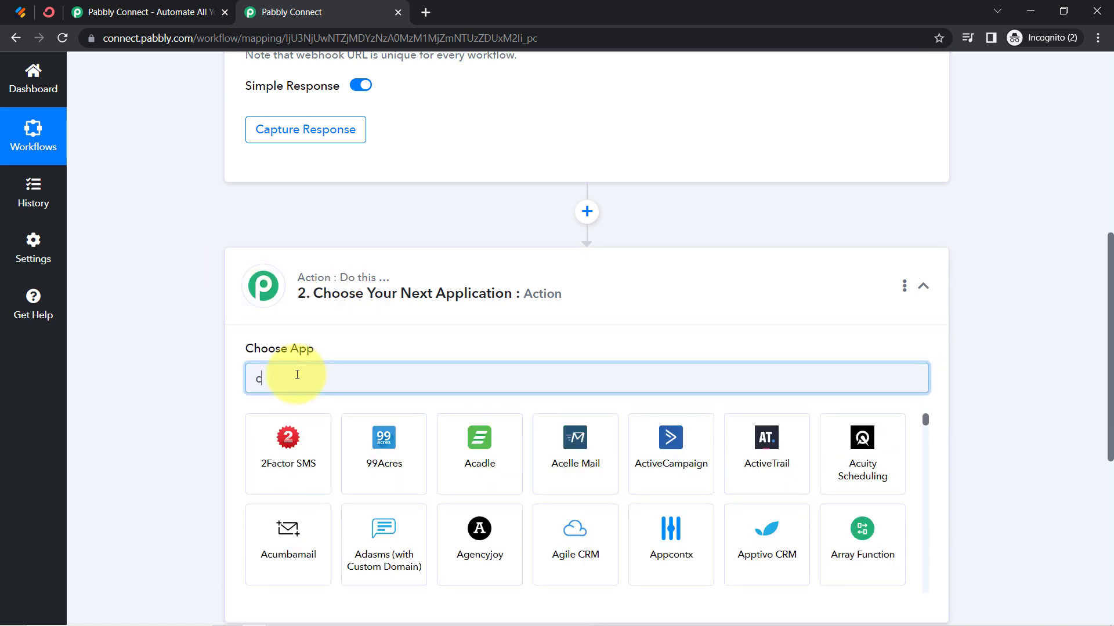
text(onver)
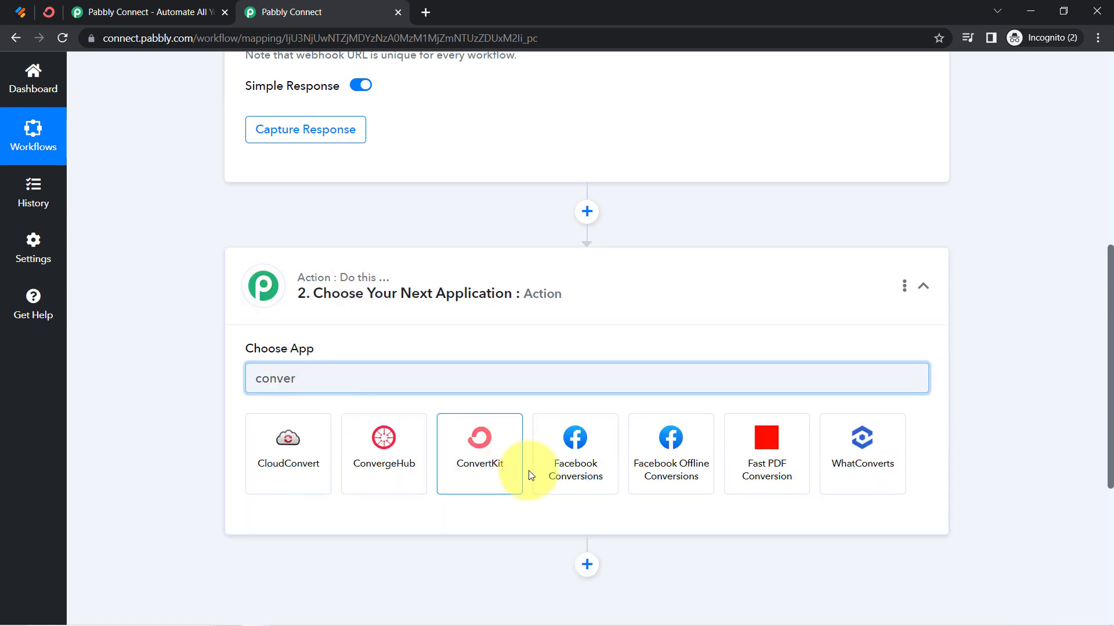
click(473, 469)
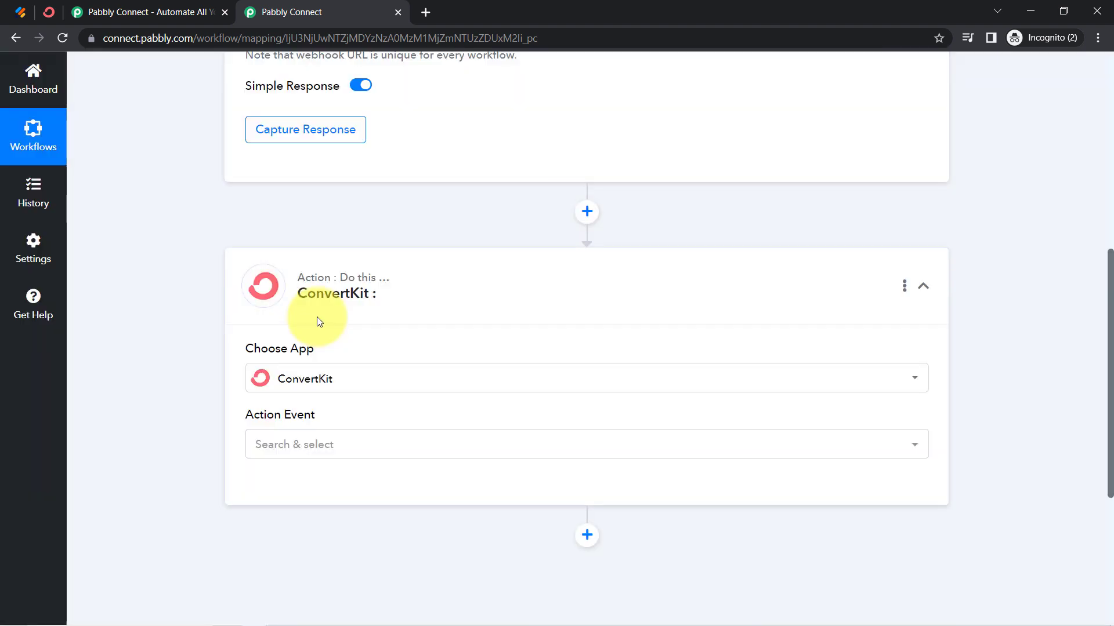
Add another action step after ConvertKit and set Google Sheets as its application
scroll(646, 365, down, 3)
click(587, 391)
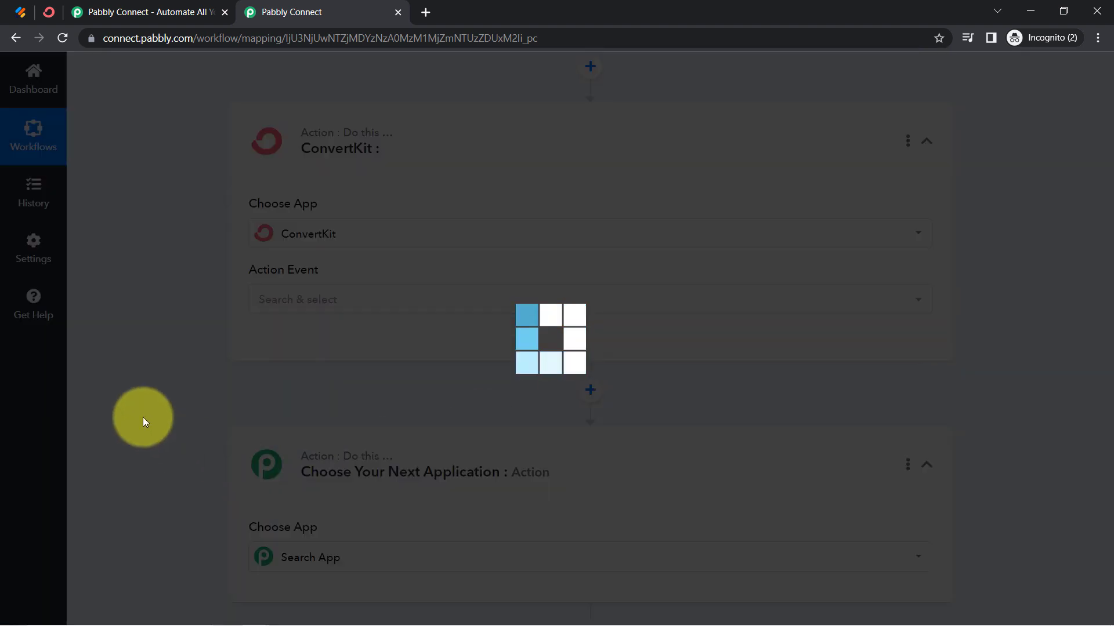
scroll(174, 428, up, 1)
scroll(183, 436, down, 2)
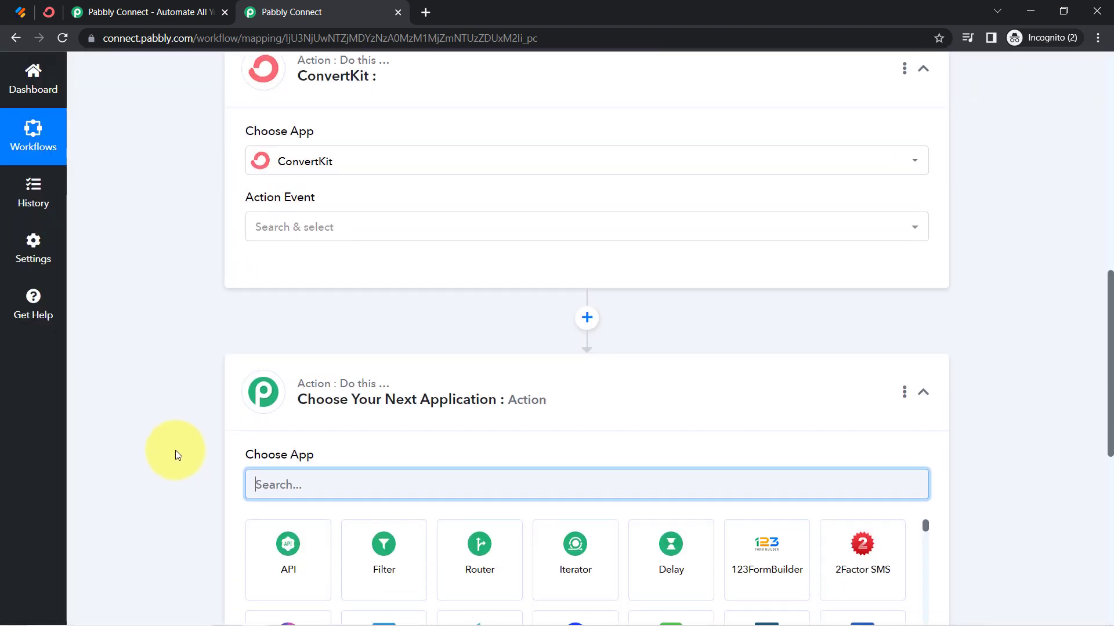
text(googl)
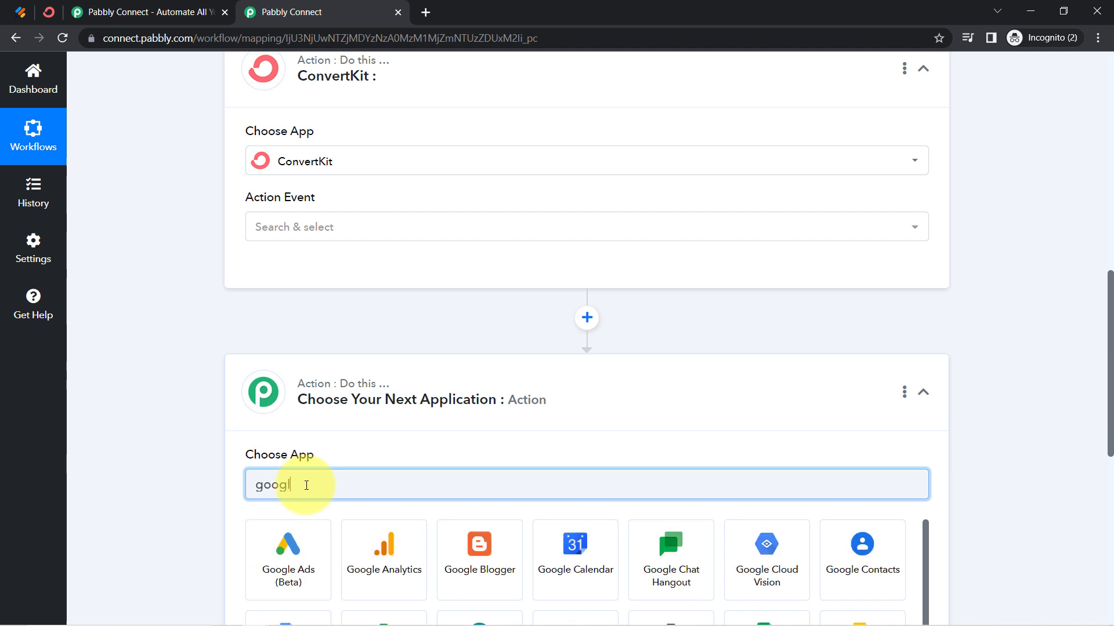
text(e she)
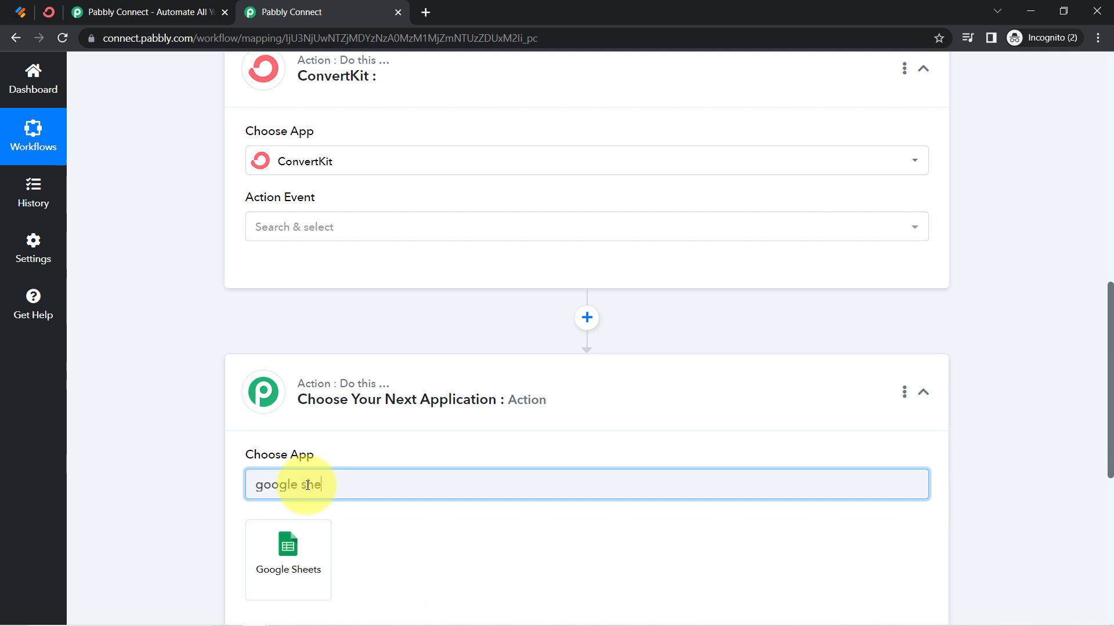
click(279, 541)
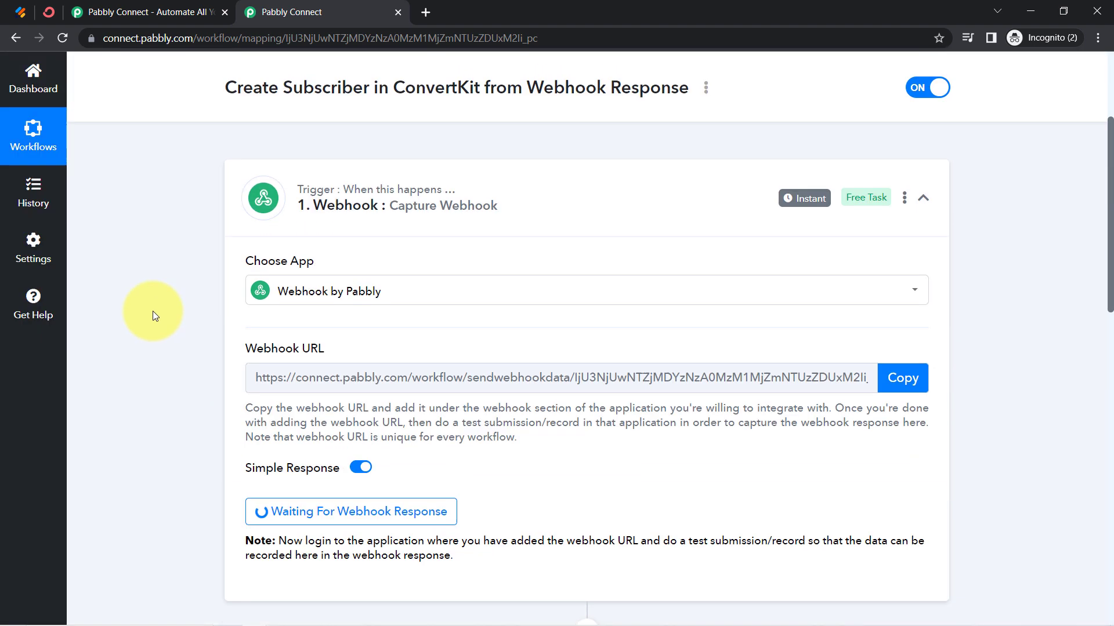
scroll(155, 317, up, 2)
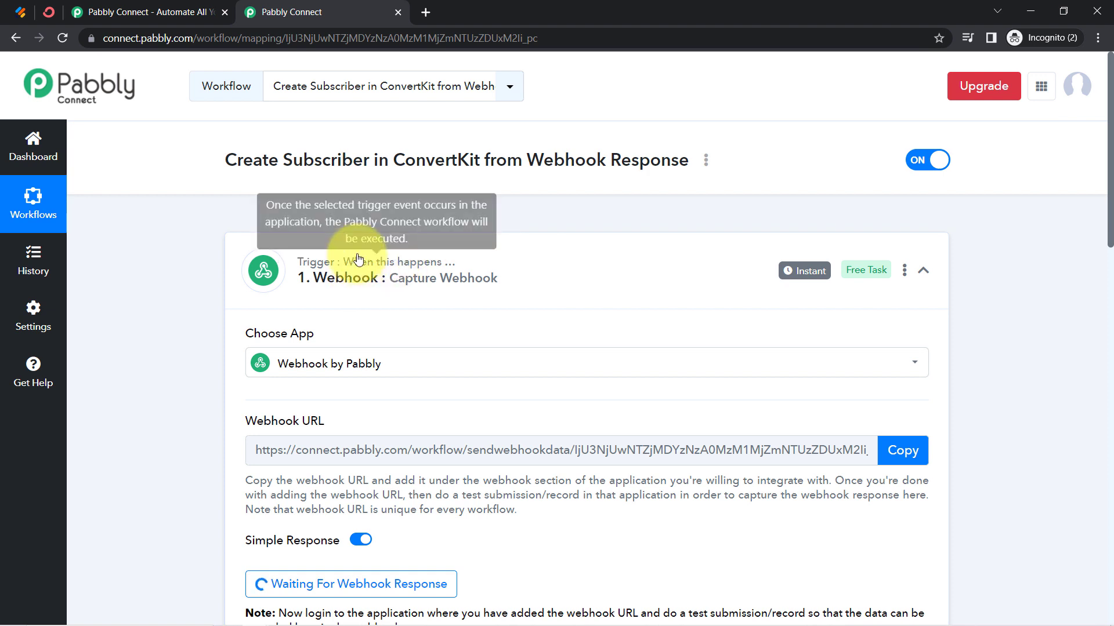
click(20, 13)
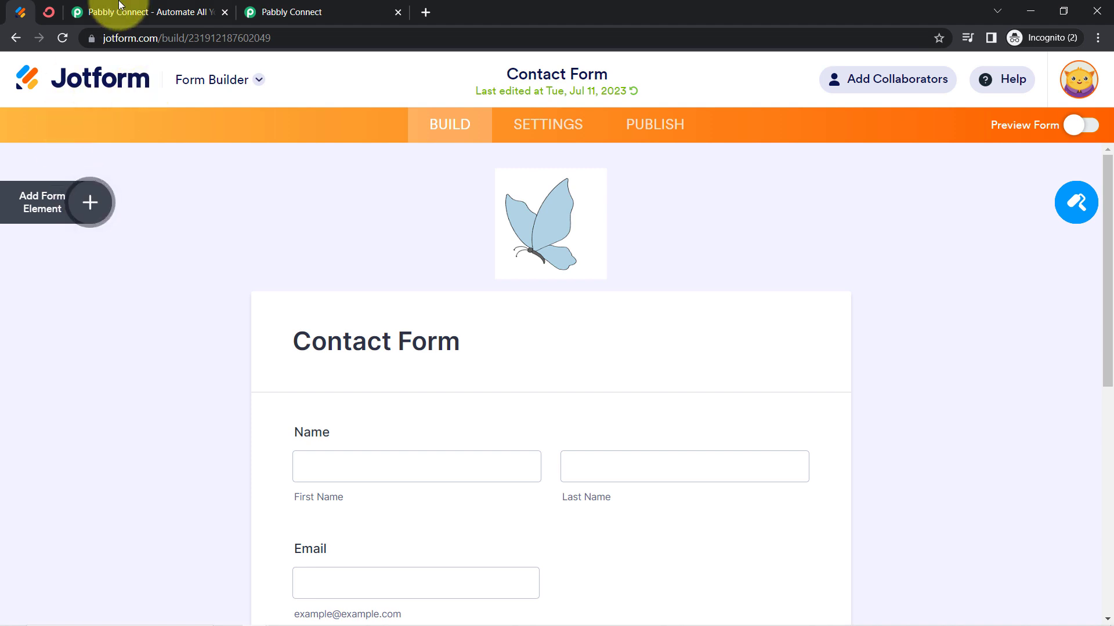
click(298, 11)
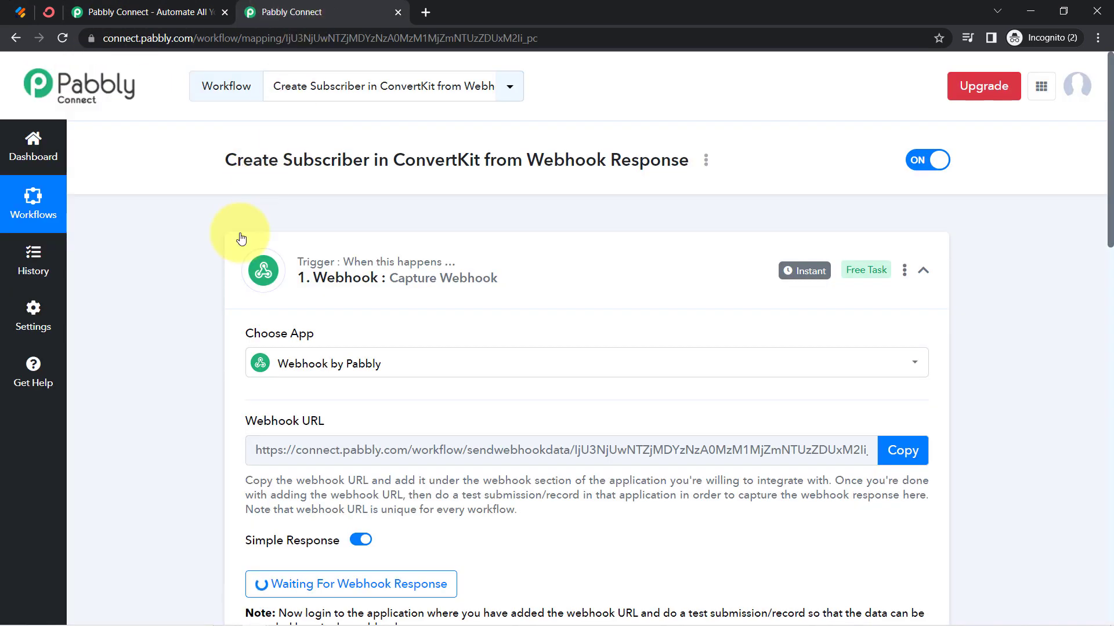
Search the trigger's app choices for "jot" and select Webhook as the trigger application again
scroll(190, 313, down, 1)
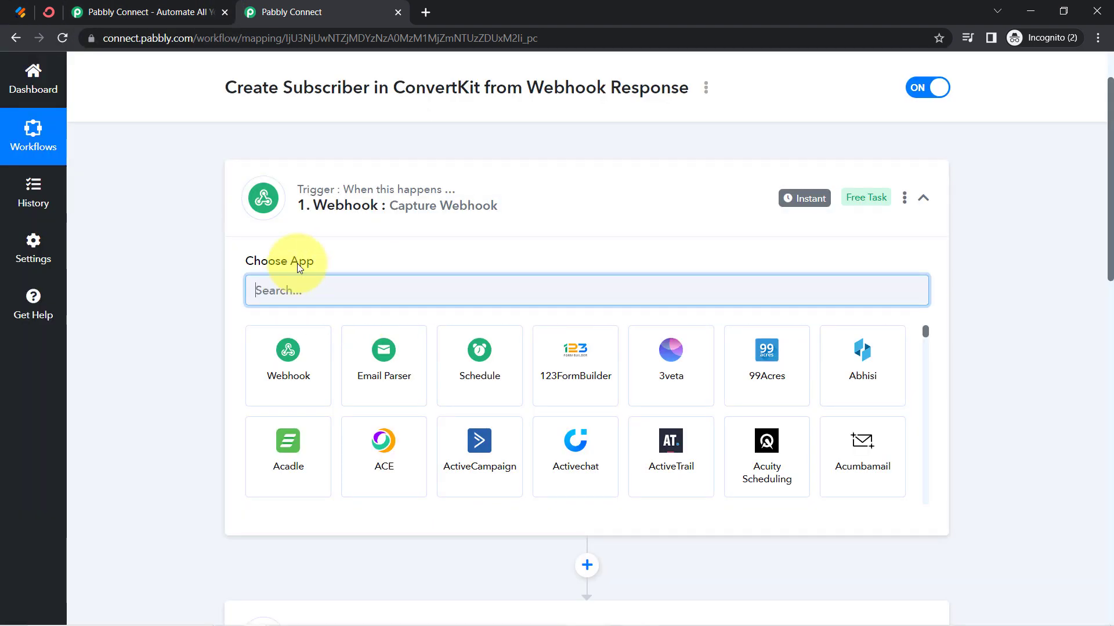
text(jot)
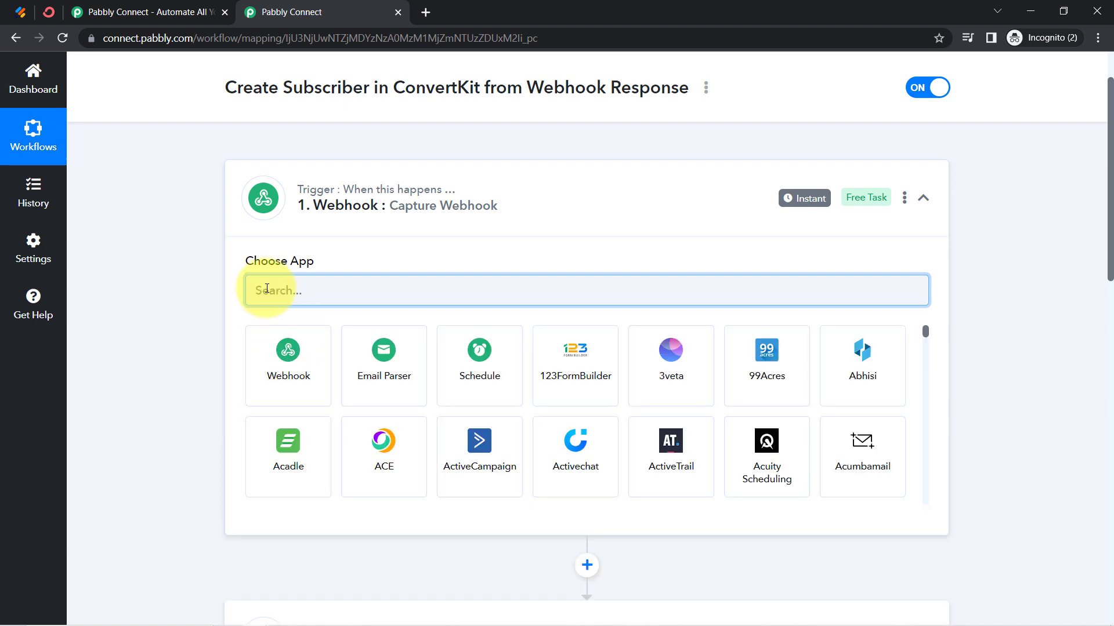
text(webho)
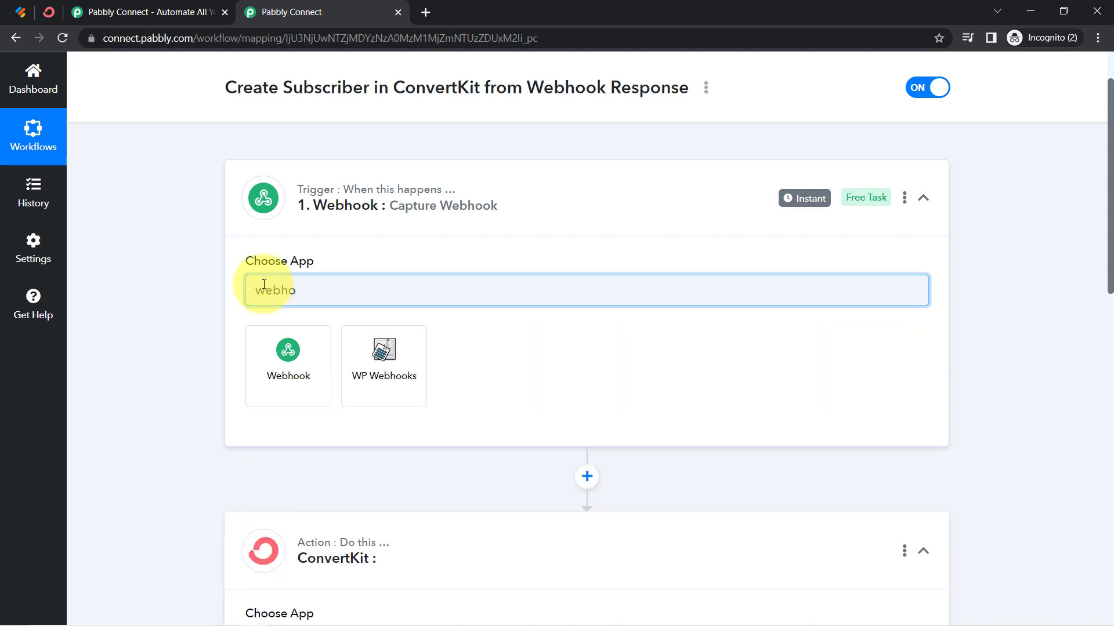
click(281, 381)
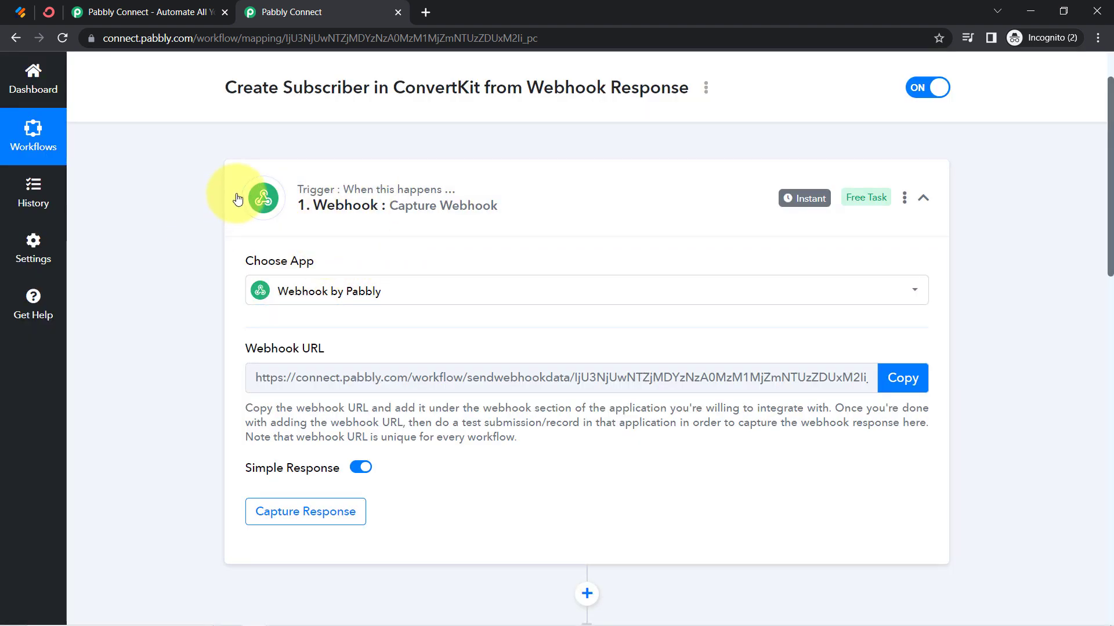
scroll(325, 243, up, 1)
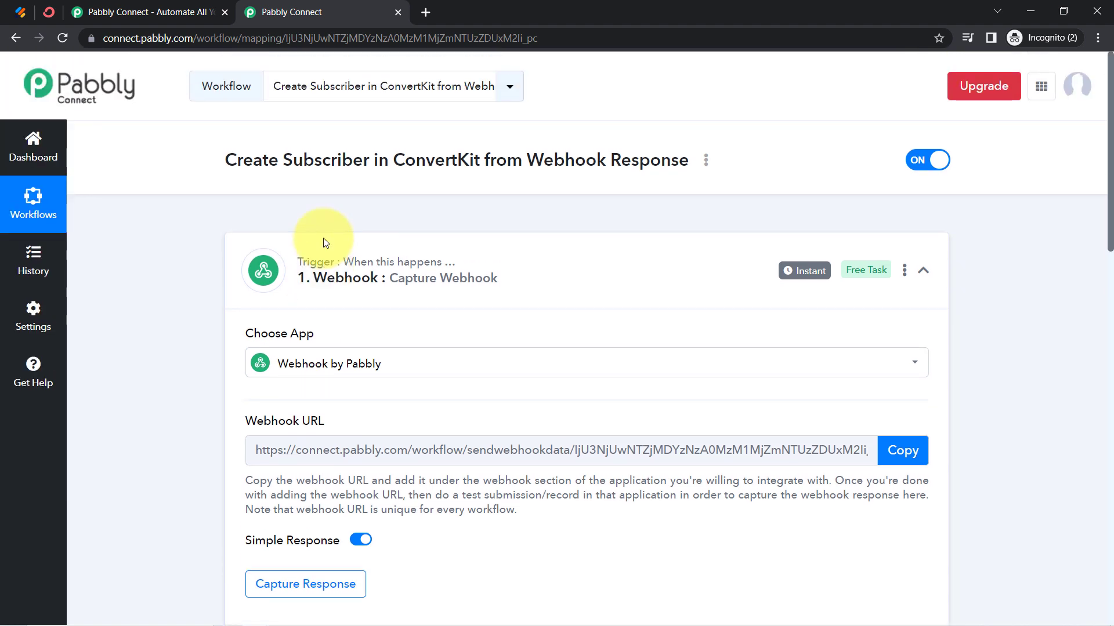
scroll(325, 243, down, 2)
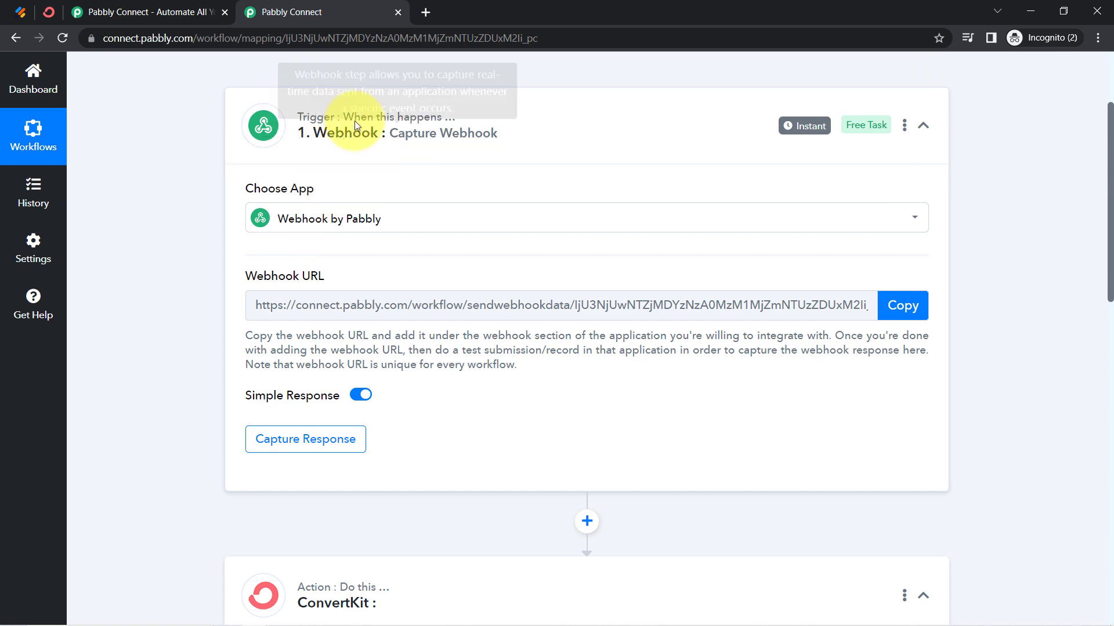
scroll(261, 499, down, 3)
scroll(341, 507, down, 5)
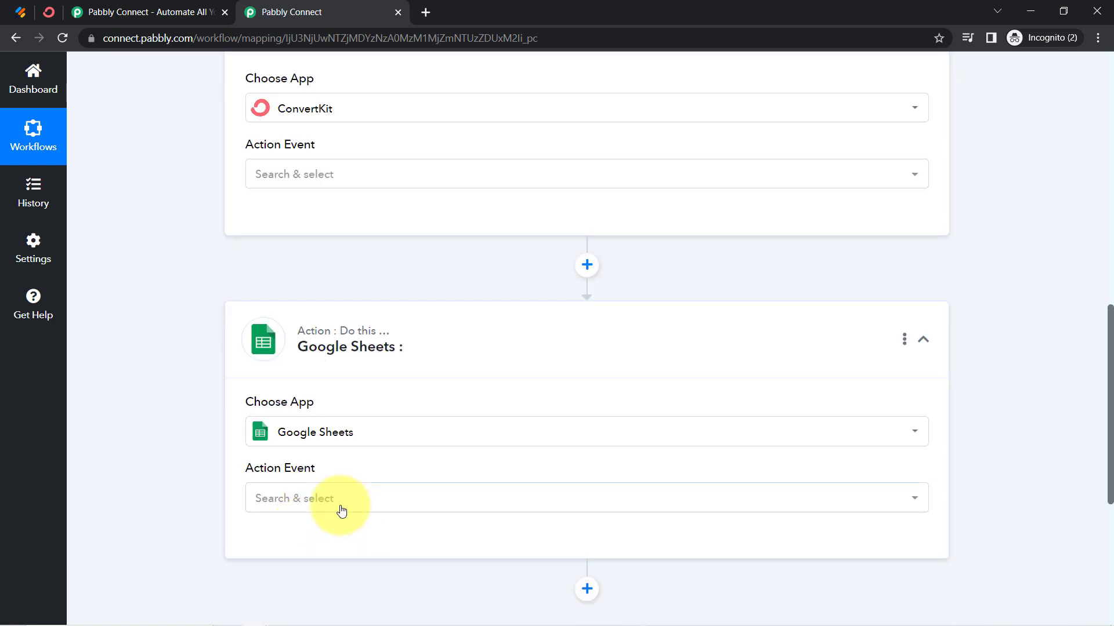
Copy the webhook URL of the workflow's trigger and start waiting for a webhook response
scroll(313, 430, up, 7)
scroll(319, 440, down, 6)
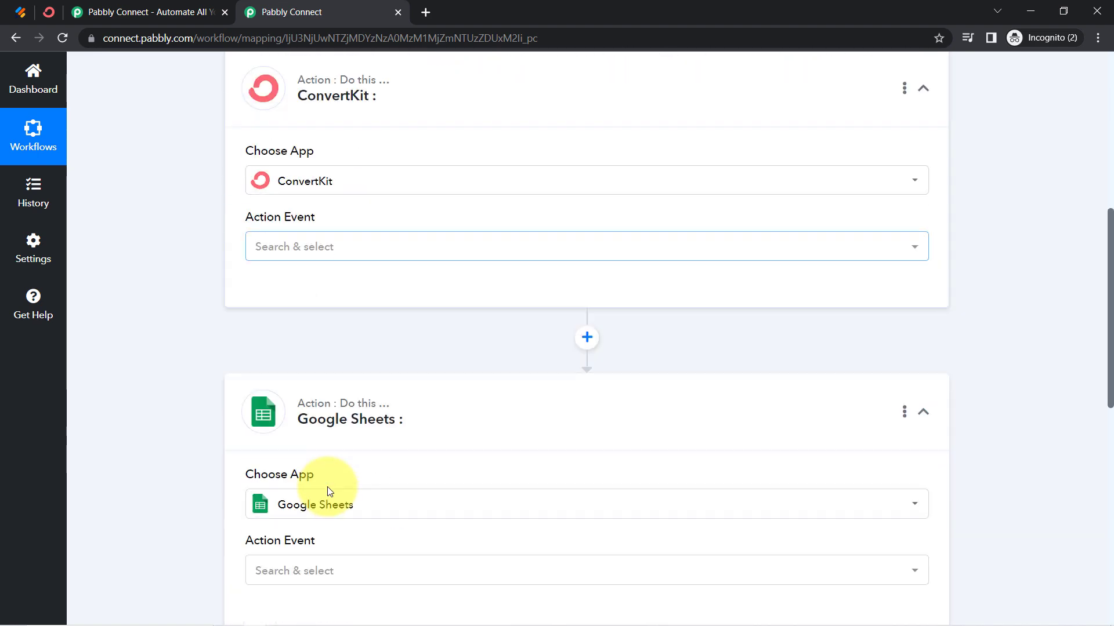
scroll(330, 461, up, 4)
scroll(337, 370, up, 4)
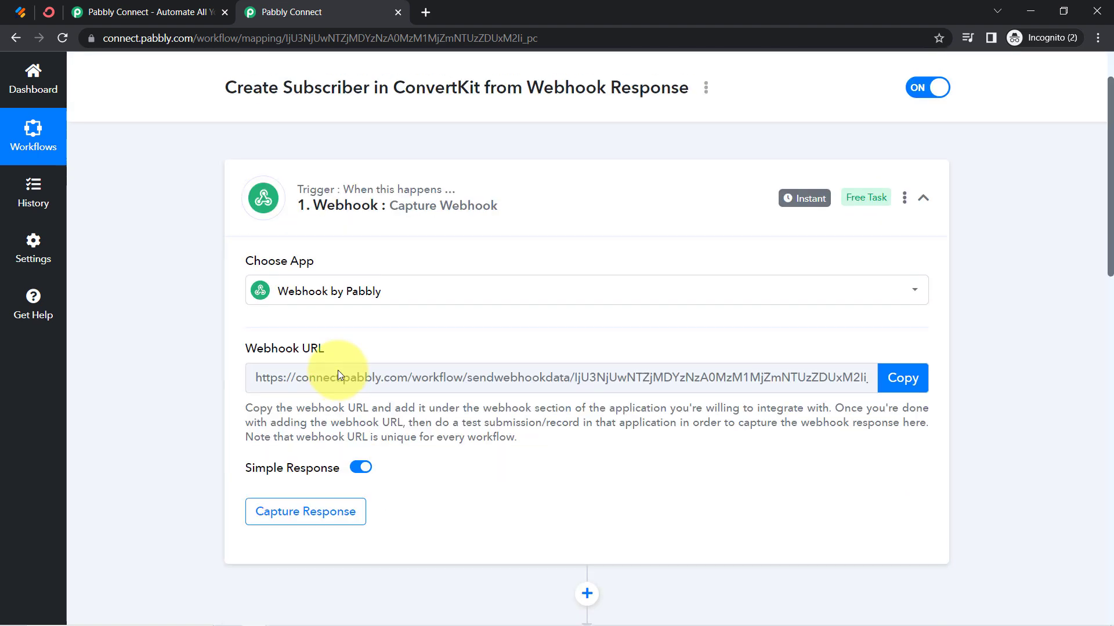
click(903, 377)
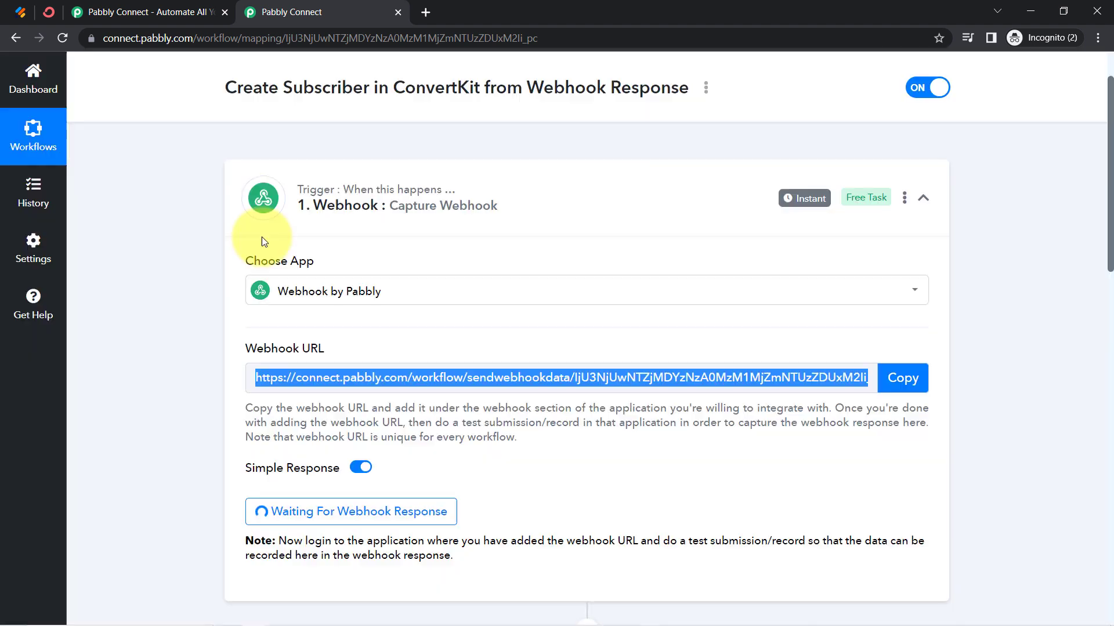
Switch to Jotform and search the Contact Form's integrations for "webh"
click(20, 12)
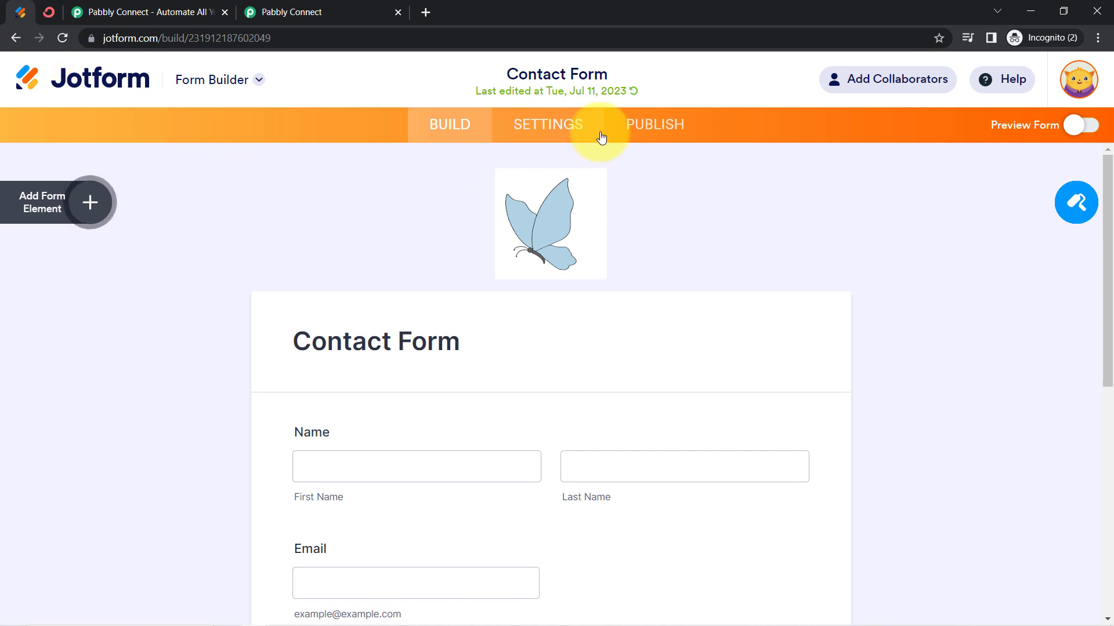
click(556, 127)
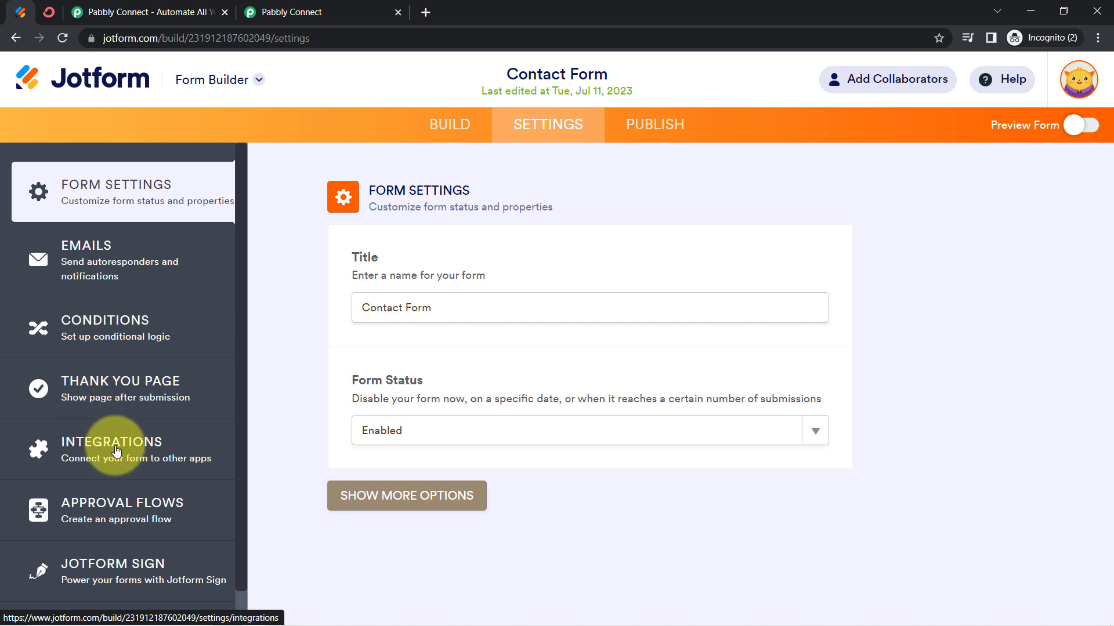
click(100, 447)
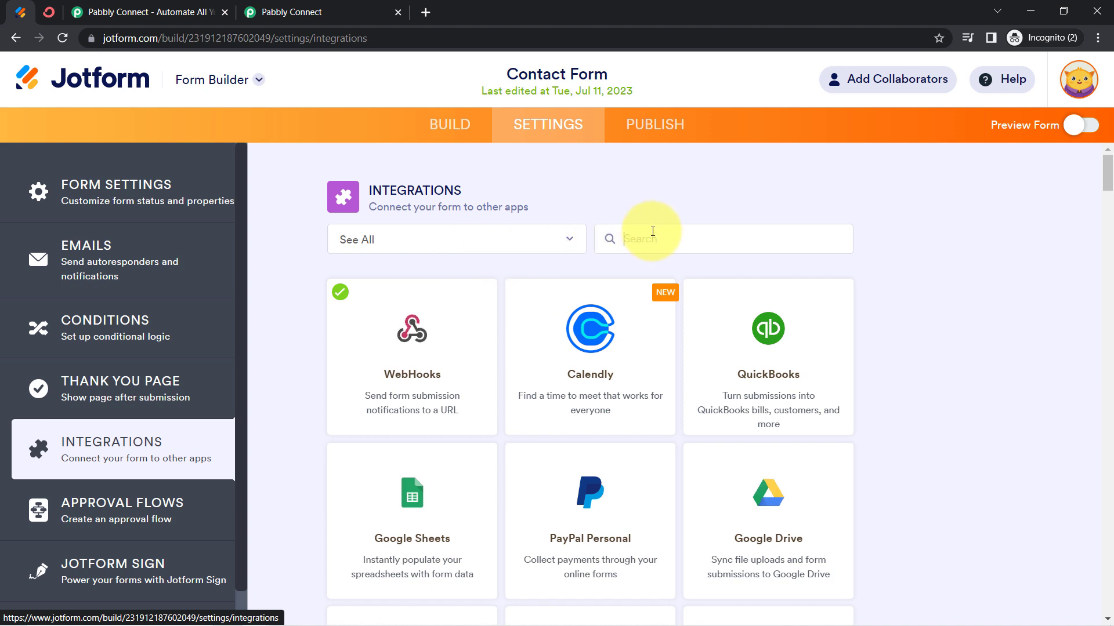
text(webh)
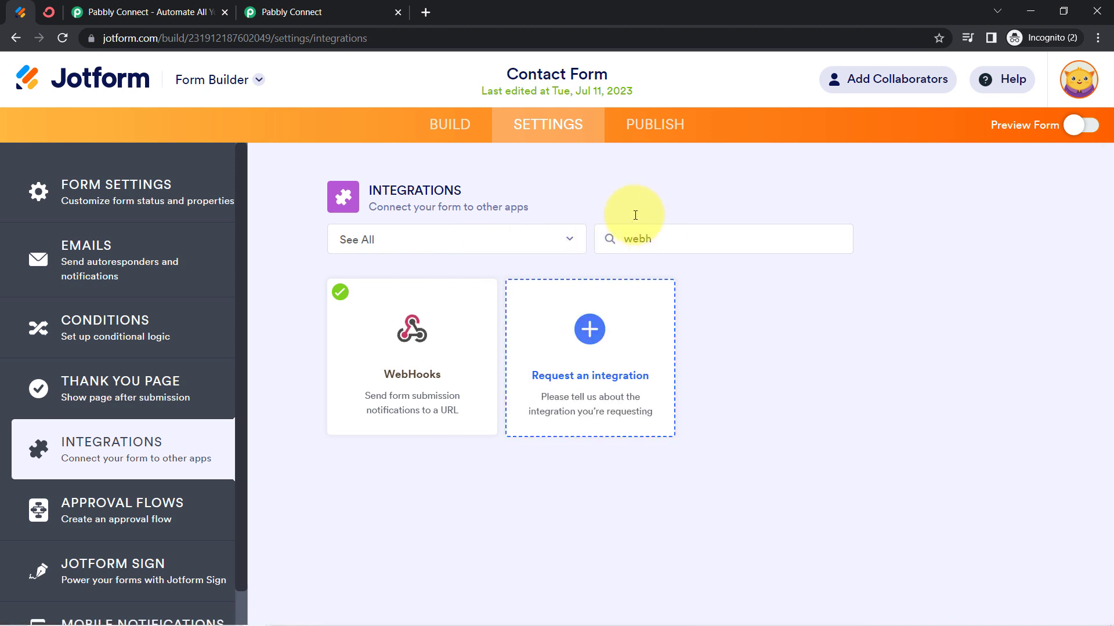
Remove the existing WebHooks integration from the Contact Form and confirm the removal
click(409, 331)
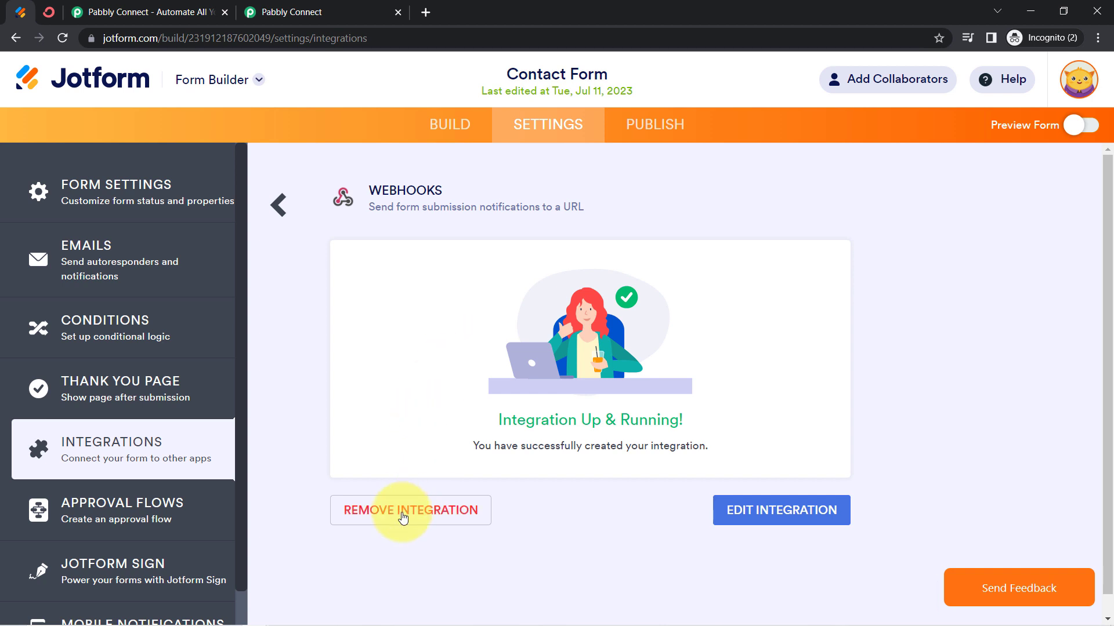
click(402, 513)
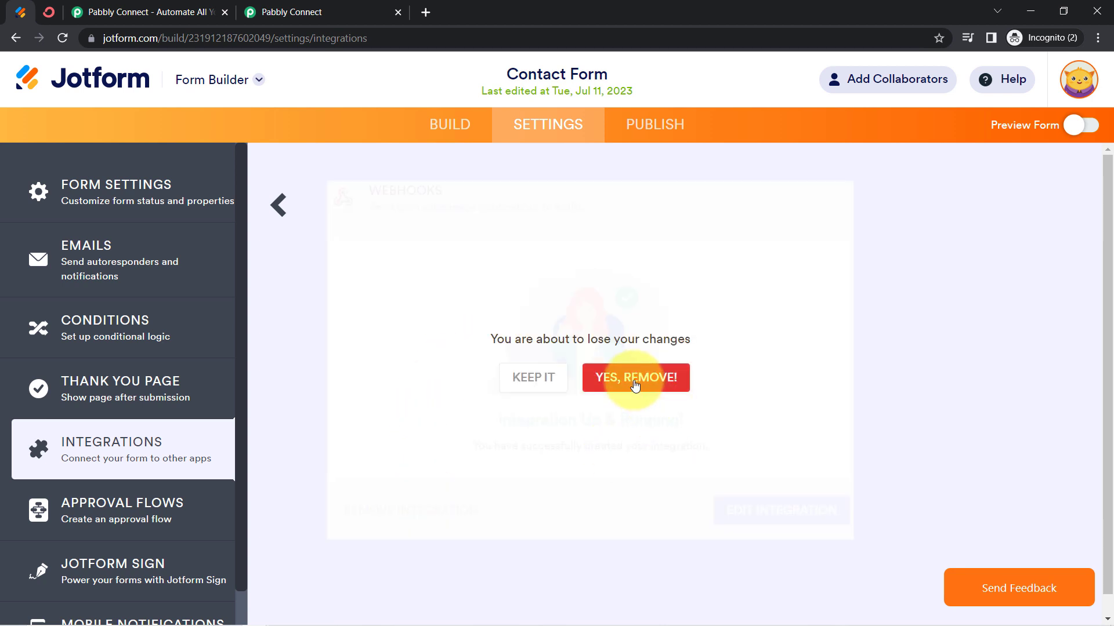
click(635, 384)
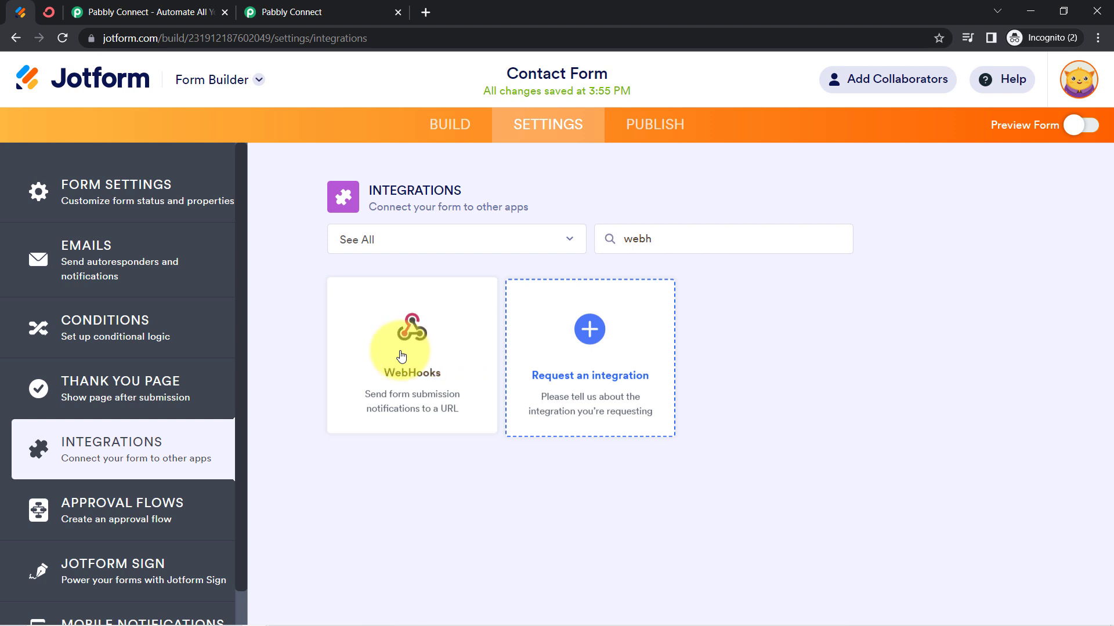
Create a new WebHooks integration for the Contact Form using the webhook URL copied from Pabbly Connect
click(399, 345)
triple_click(405, 426)
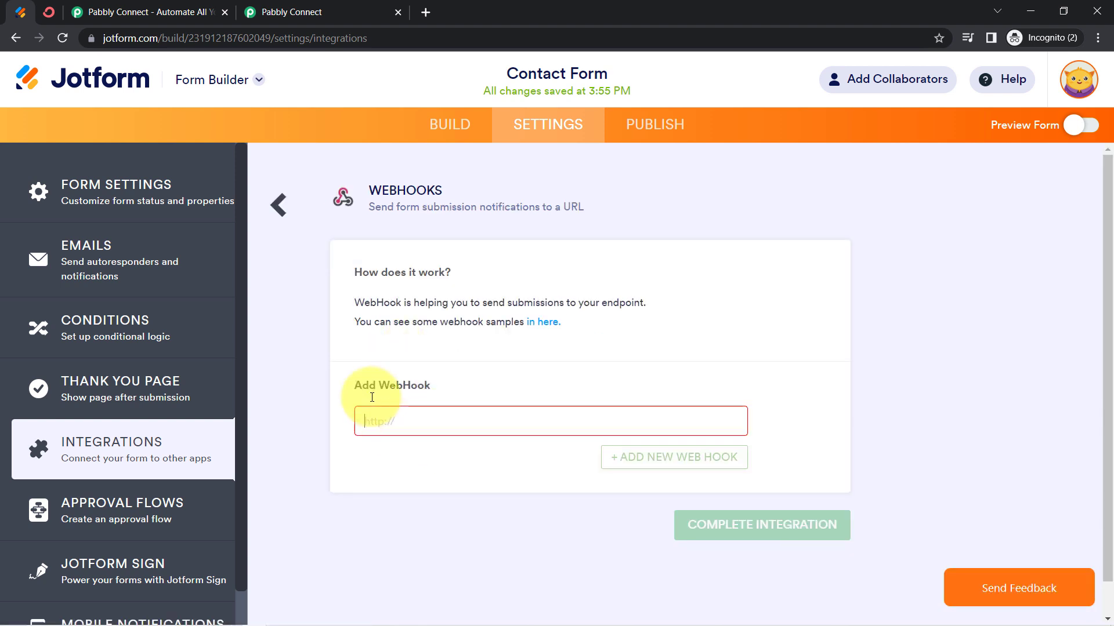
key(ctrl+v)
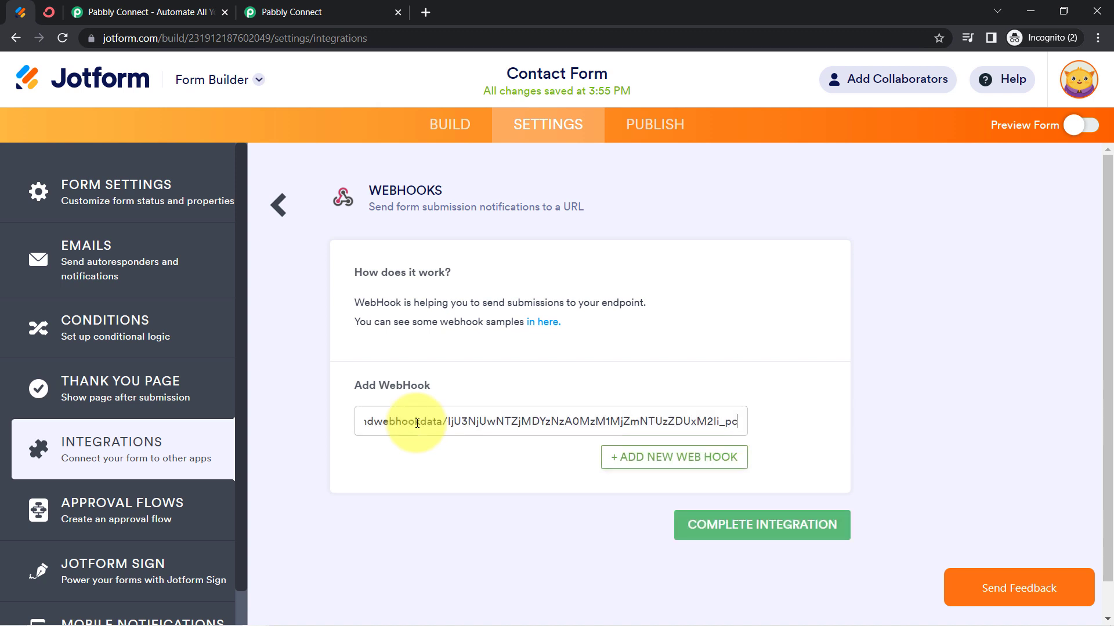
click(293, 12)
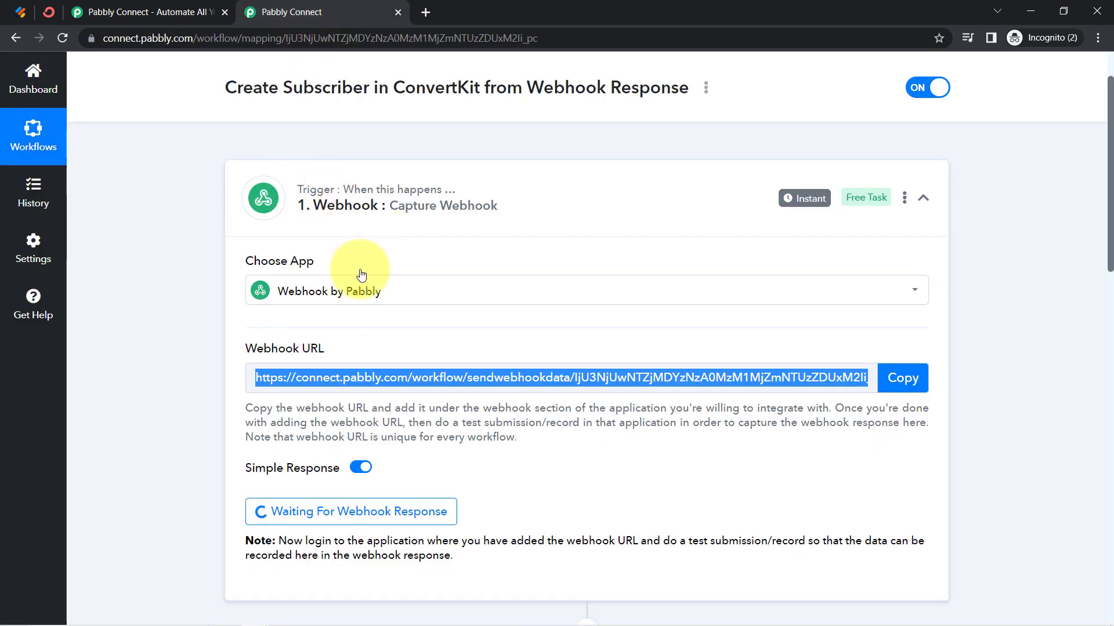
click(20, 12)
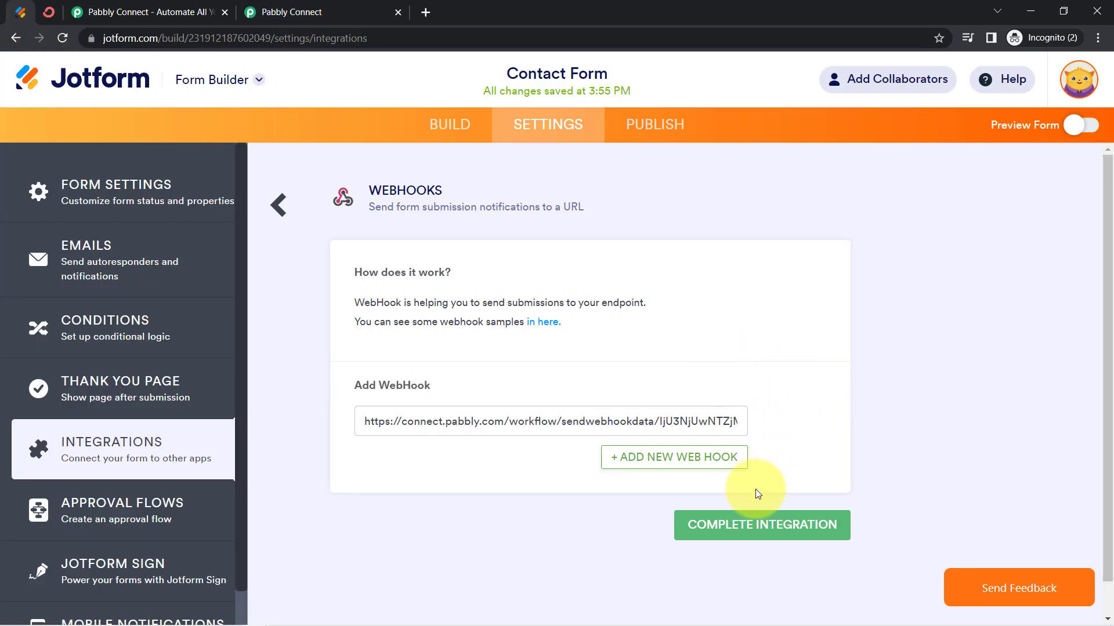
click(745, 538)
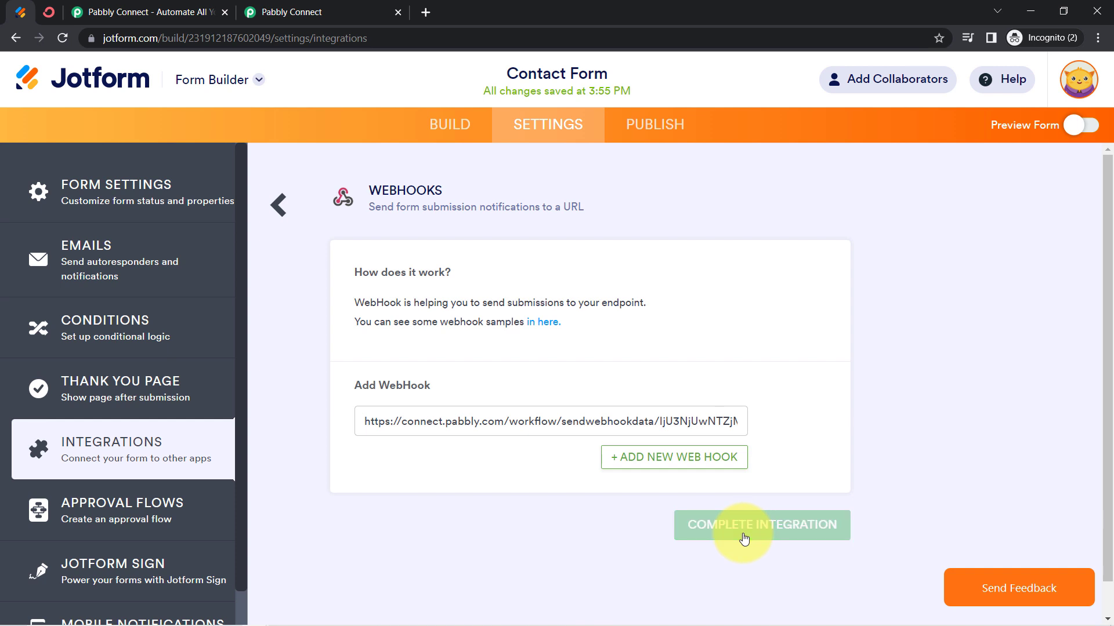
drag(500, 446, 648, 441)
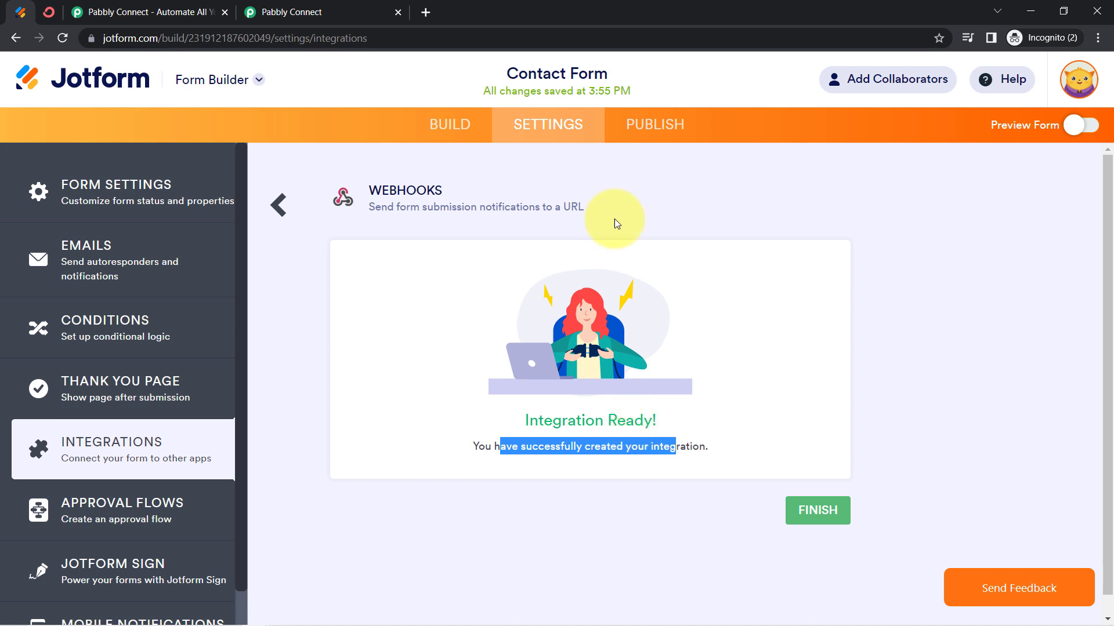
Turn on the preview of the Contact Form
drag(507, 74, 607, 74)
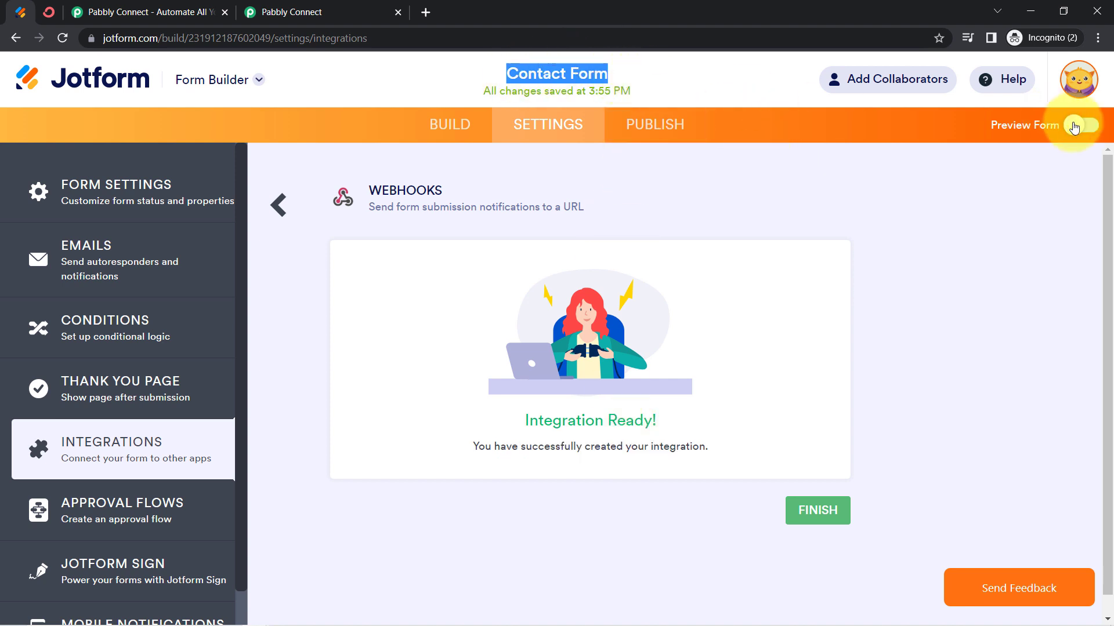
click(1074, 127)
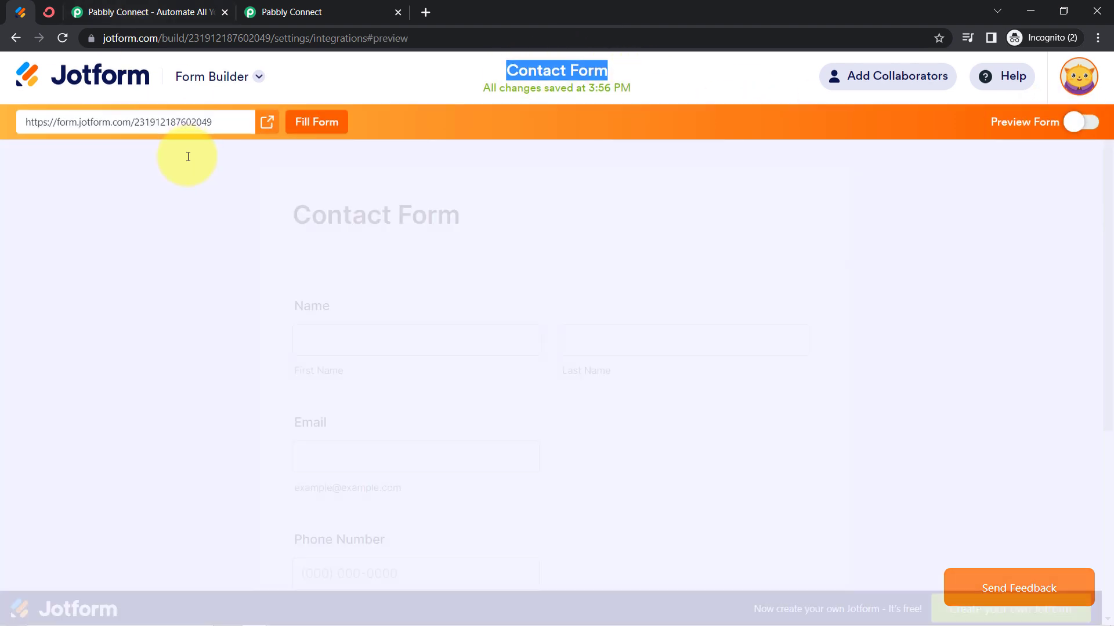
Check the webhook trigger's capture status in Pabbly Connect against the Contact Form preview in Jotform
click(258, 11)
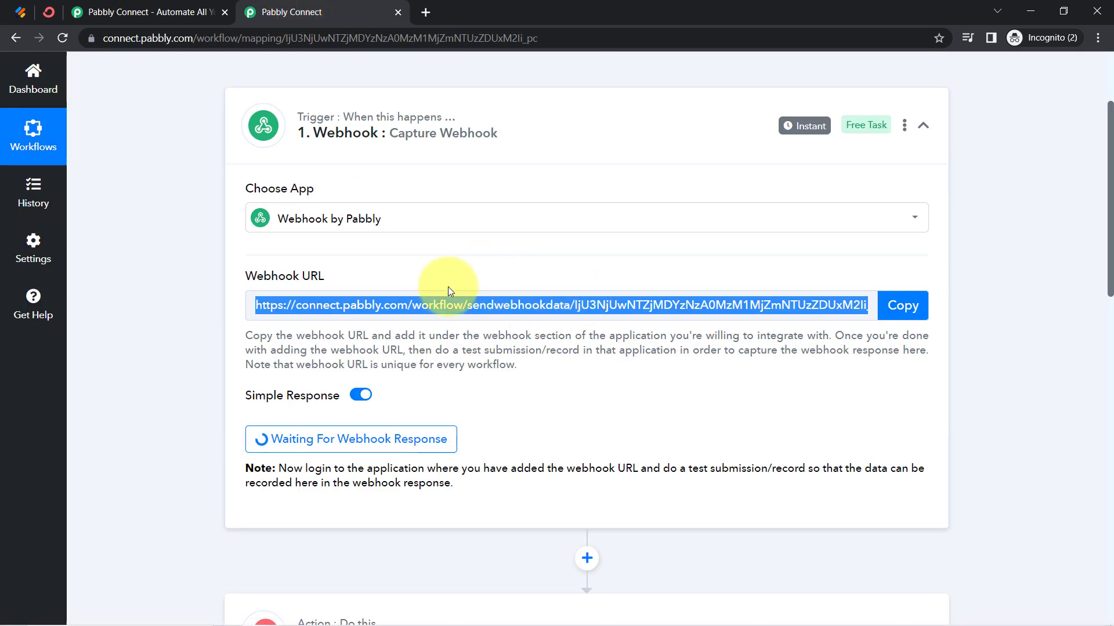
scroll(471, 419, down, 1)
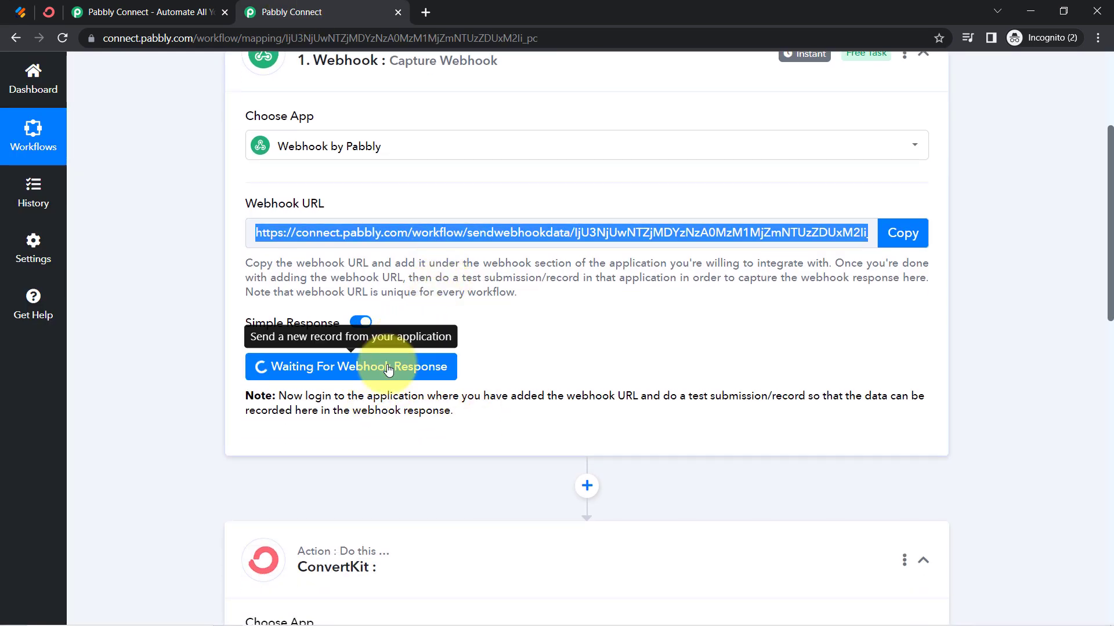
click(17, 9)
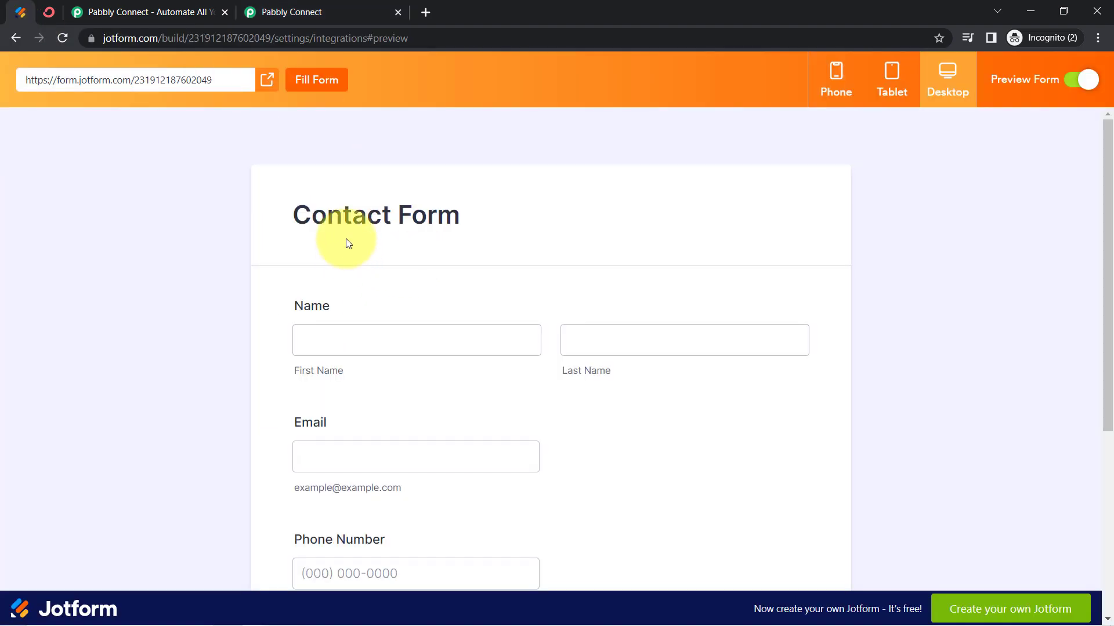
click(323, 10)
scroll(667, 416, down, 2)
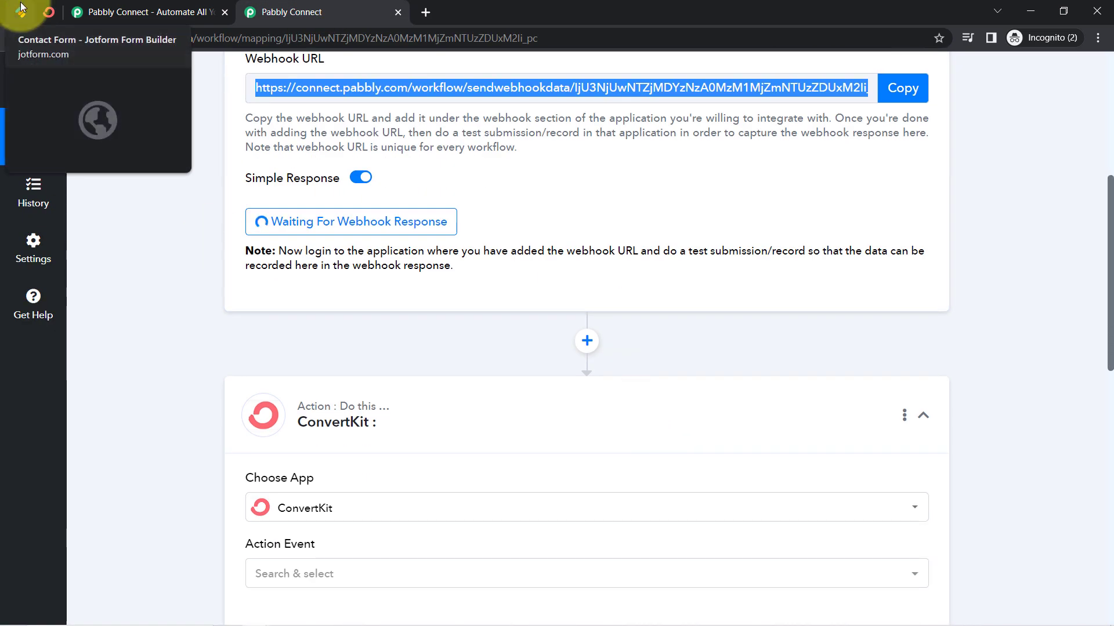
click(20, 12)
drag(322, 218, 447, 215)
click(353, 13)
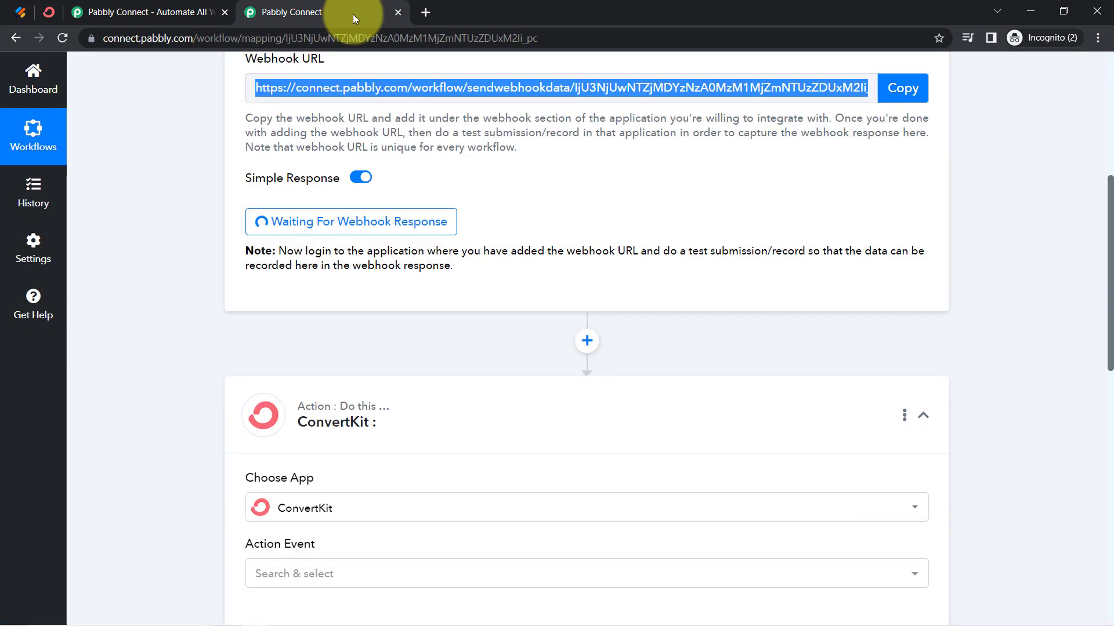
click(23, 12)
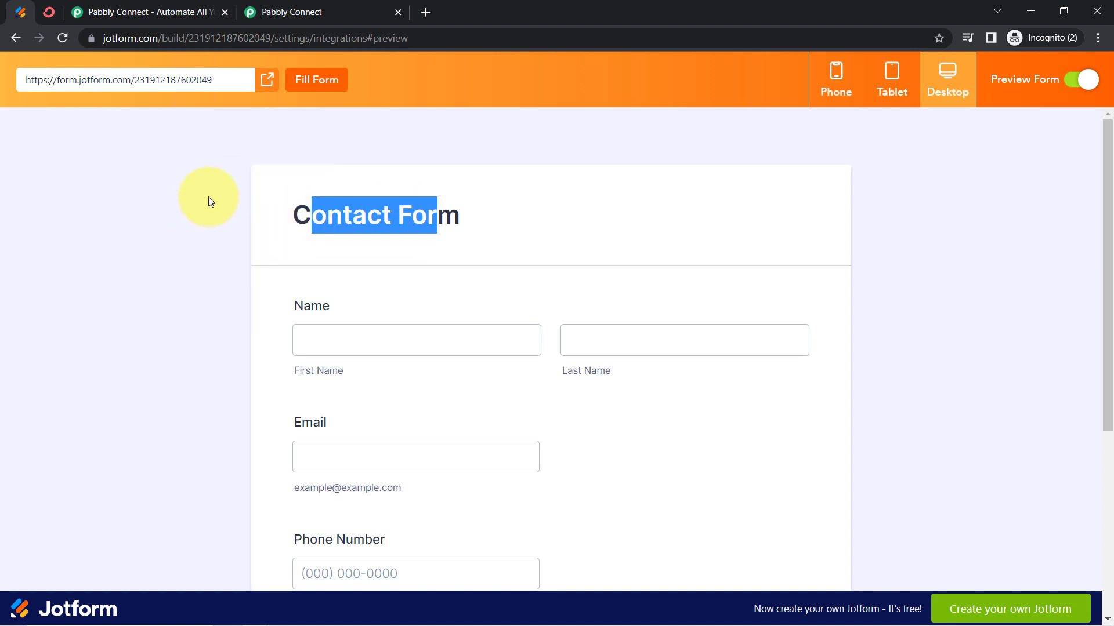
click(306, 16)
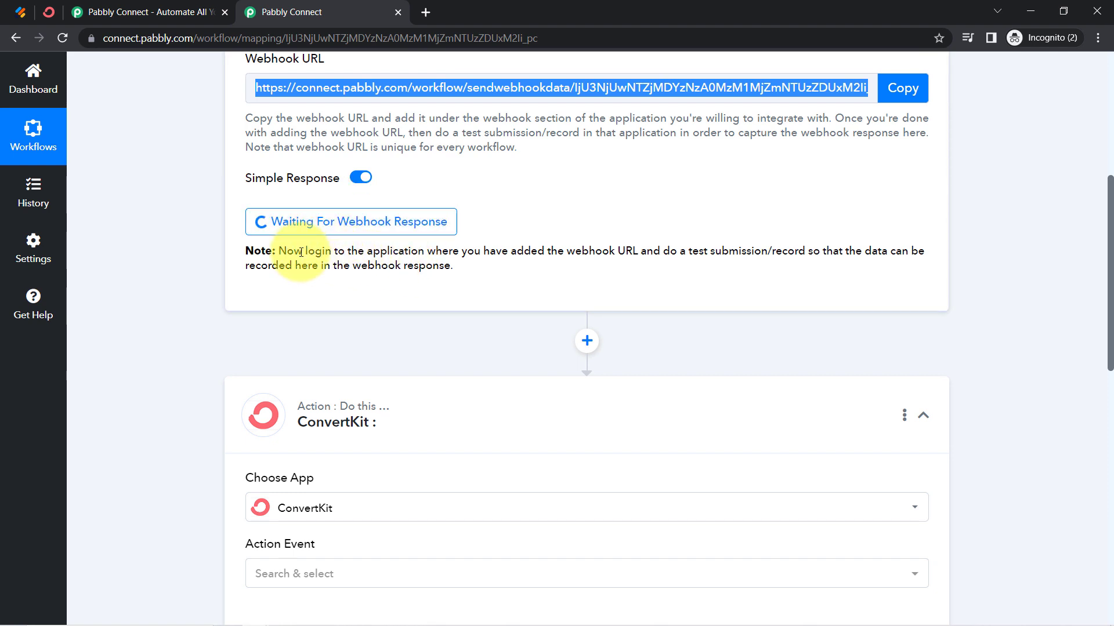
Read the note under the webhook trigger about making a test submission to record the response
drag(302, 252, 433, 266)
click(412, 249)
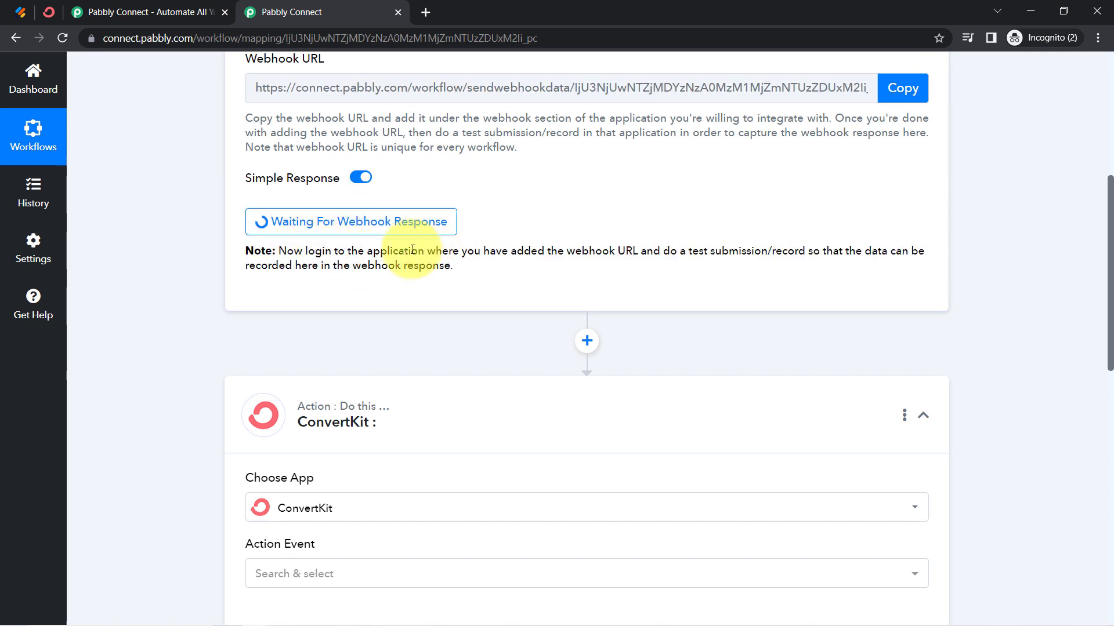
drag(358, 252, 471, 264)
click(342, 266)
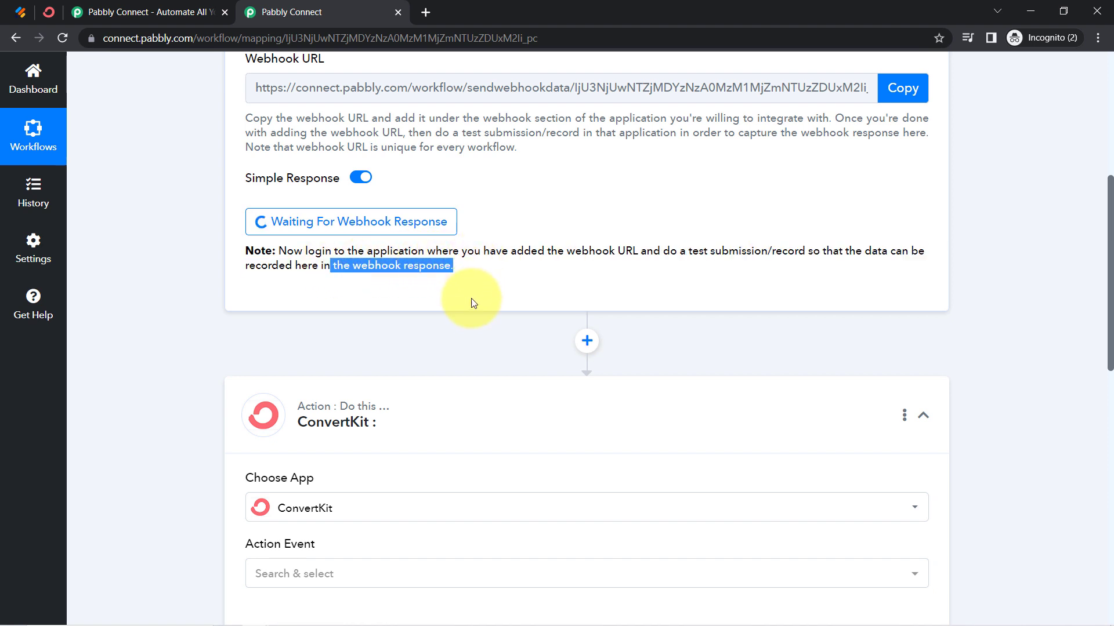
scroll(471, 302, up, 4)
scroll(471, 325, down, 1)
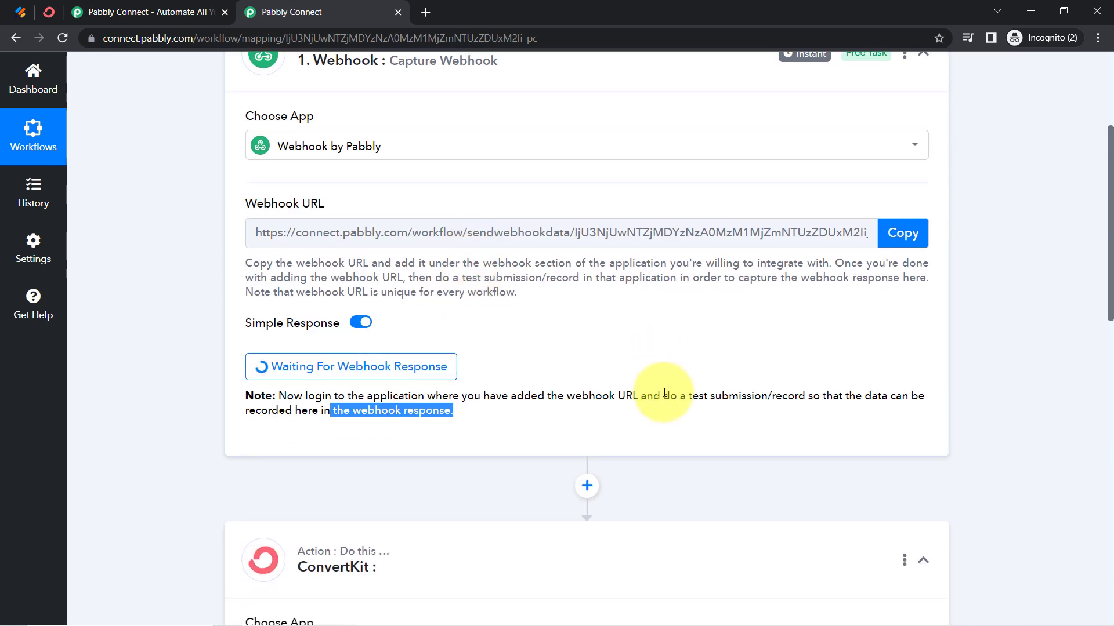
drag(665, 394, 727, 399)
scroll(626, 386, up, 2)
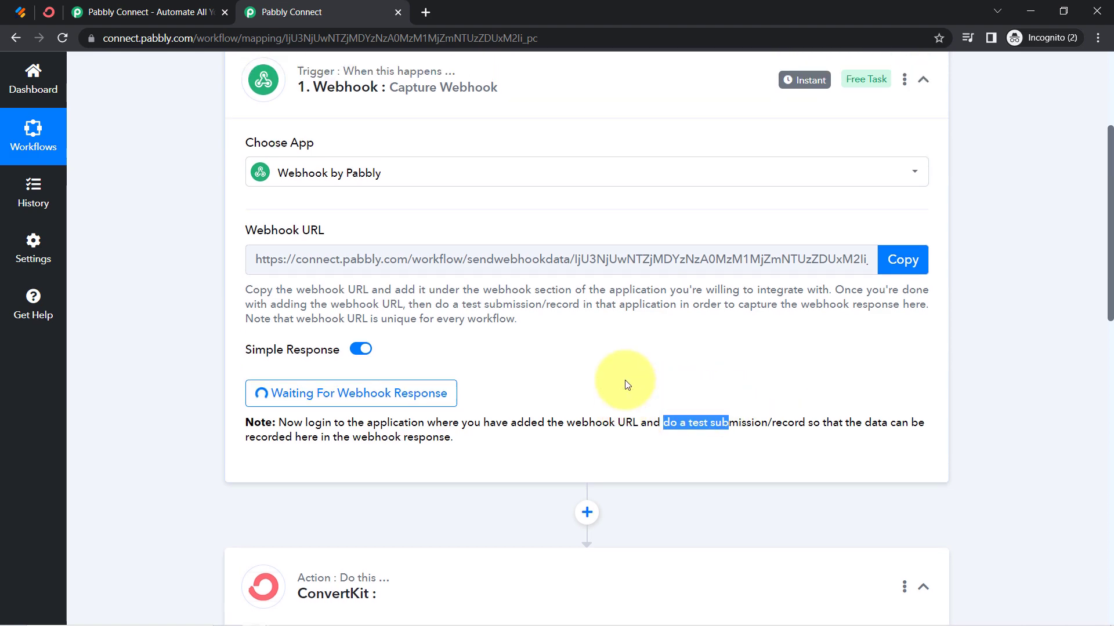
scroll(217, 202, down, 5)
scroll(240, 249, up, 3)
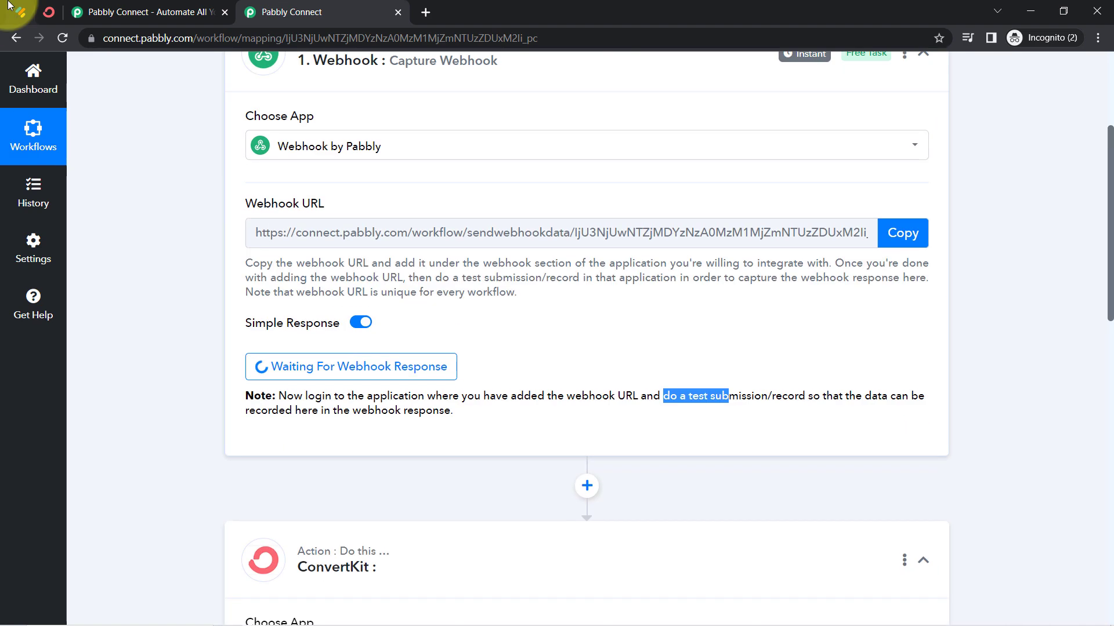
Switch to the Jotform Contact Form preview and fill in a test first name, last name, e-mail, phone number and the city Bhopal
click(20, 11)
click(64, 271)
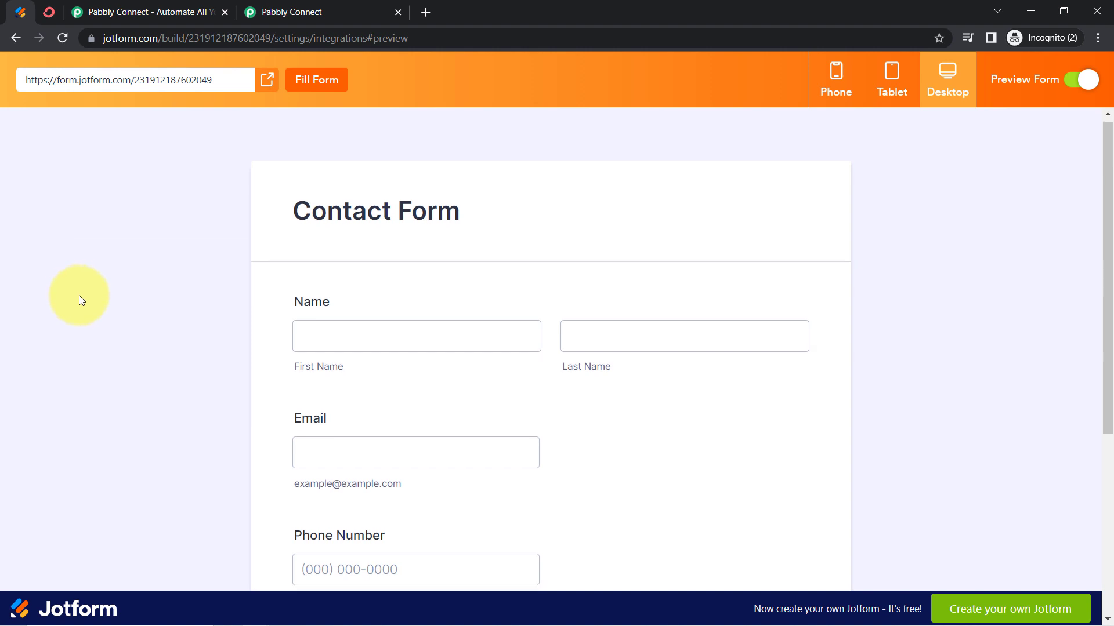
scroll(231, 242, down, 3)
click(317, 208)
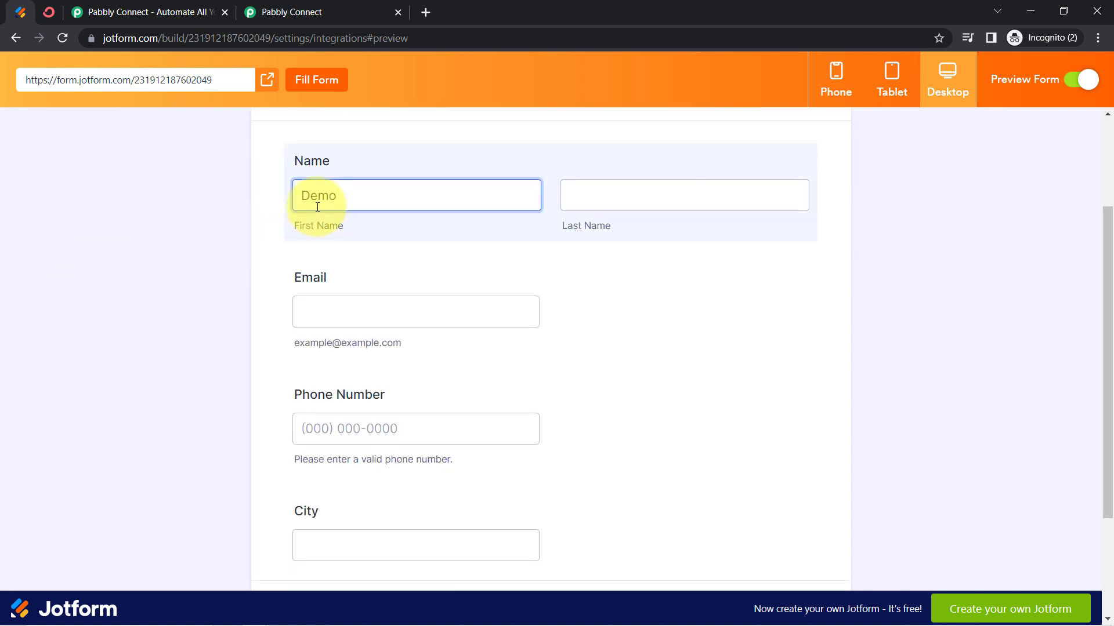
key(Tab)
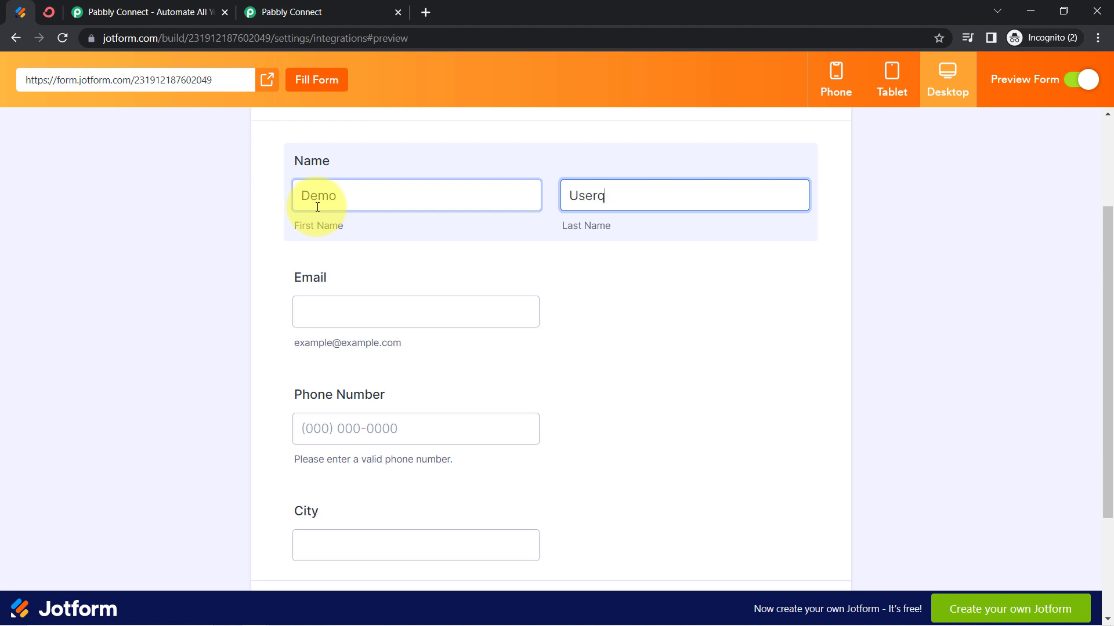
key(Tab)
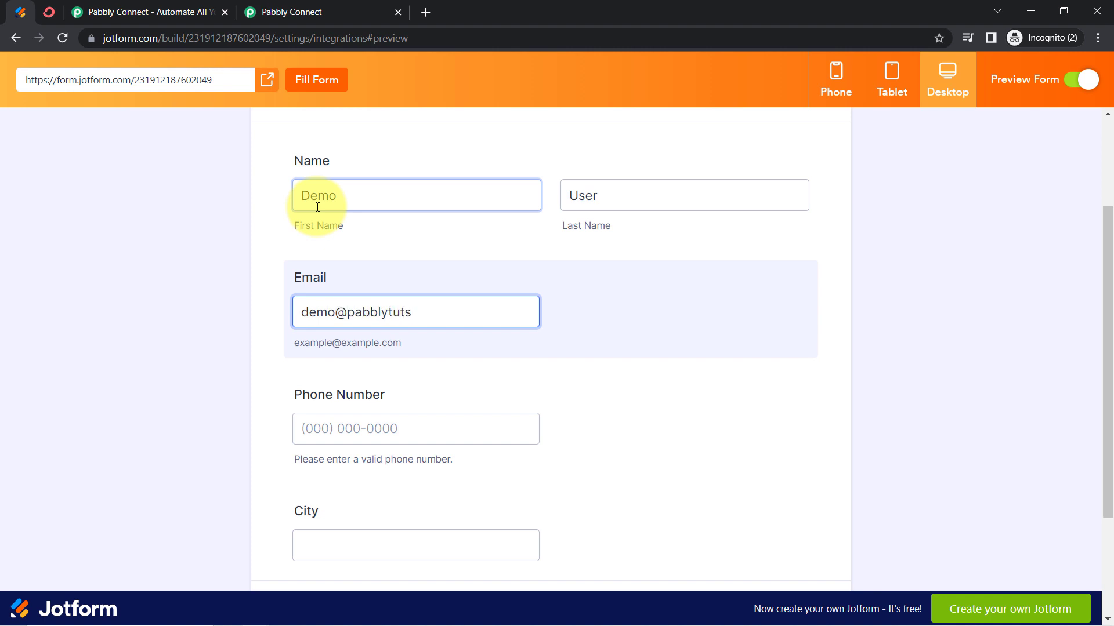
key(Tab)
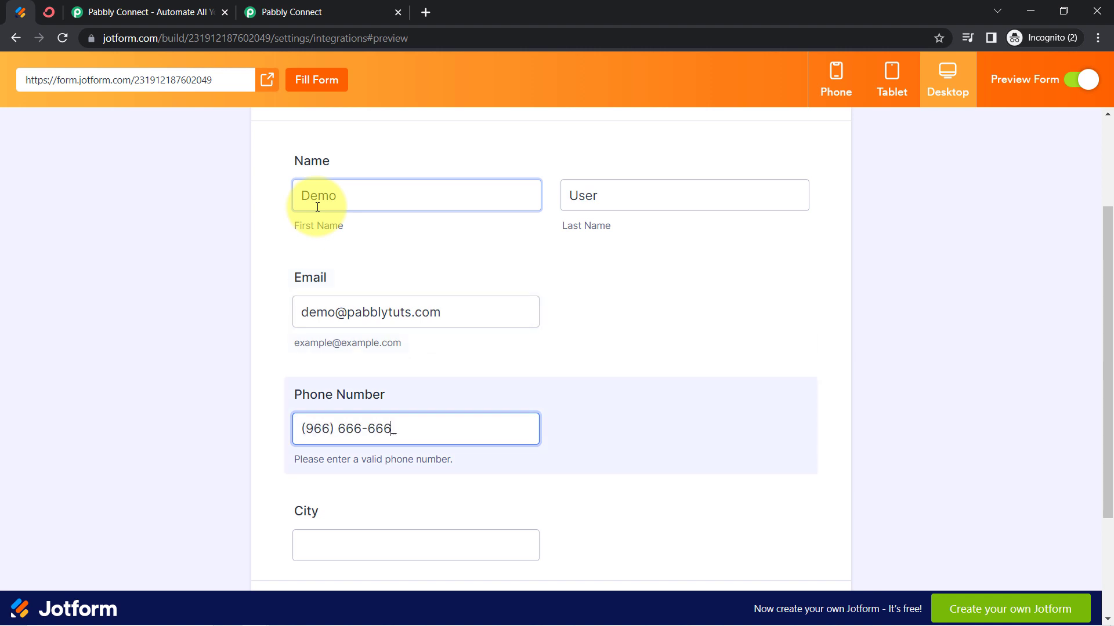
key(Tab)
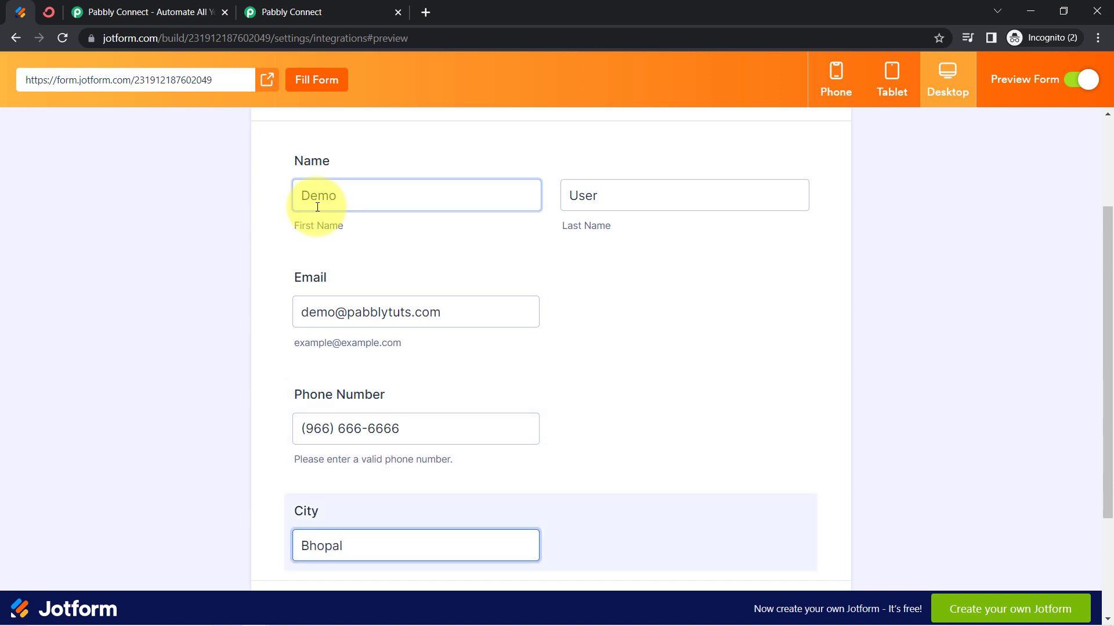
Submit the completed test entry of the Contact Form
scroll(179, 427, down, 3)
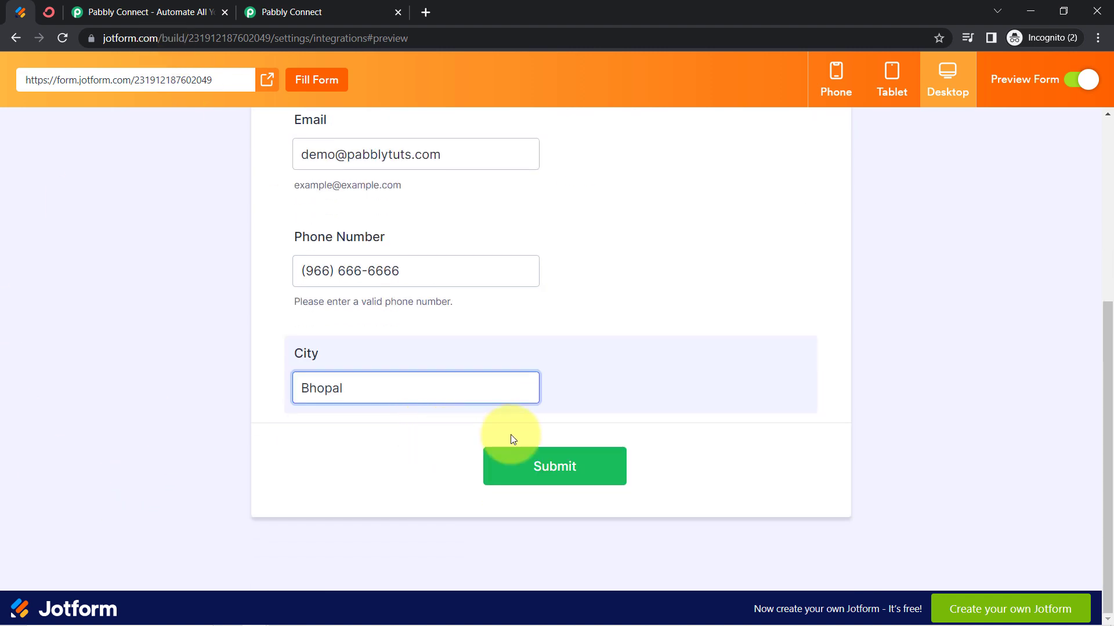
click(554, 471)
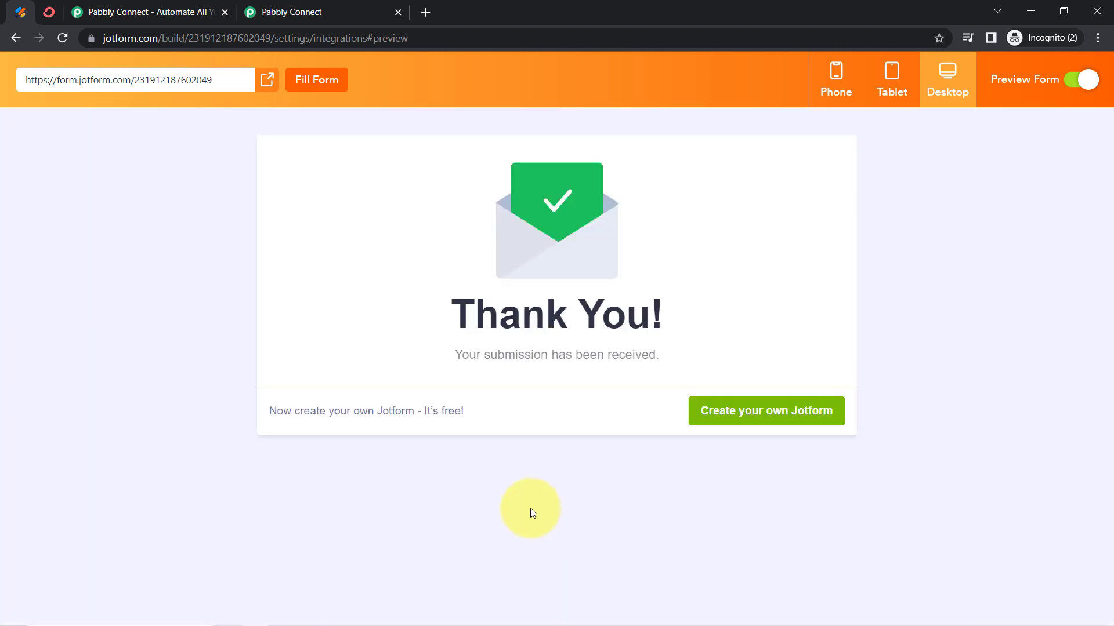
drag(554, 369, 625, 318)
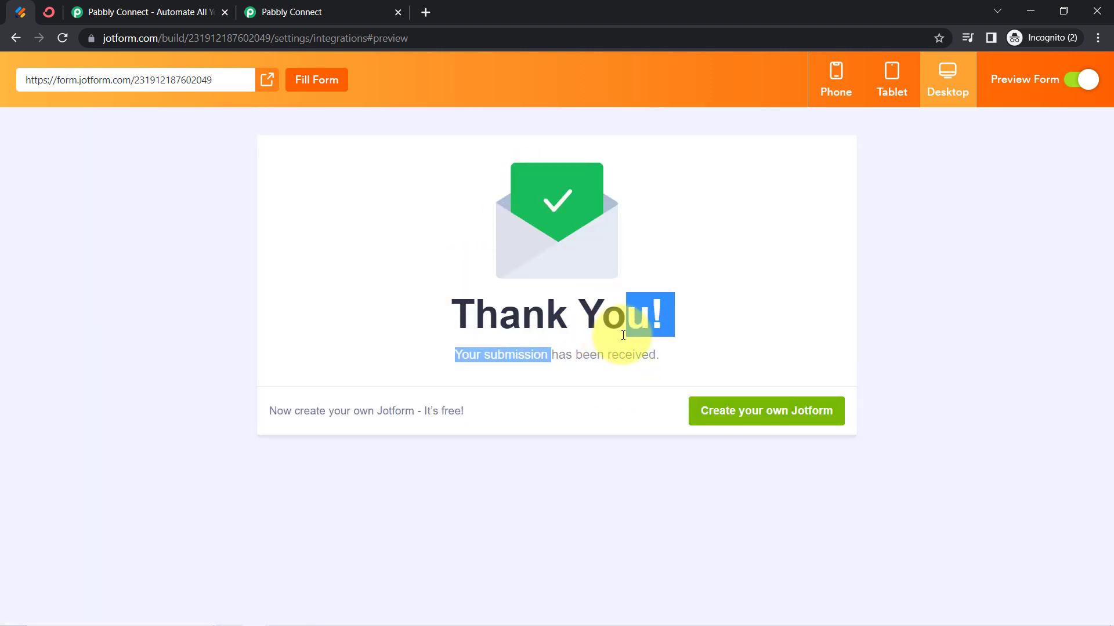
Switch to the Pabbly Connect workflow and examine the form title in the webhook response captured from the submission
click(314, 16)
scroll(236, 269, down, 1)
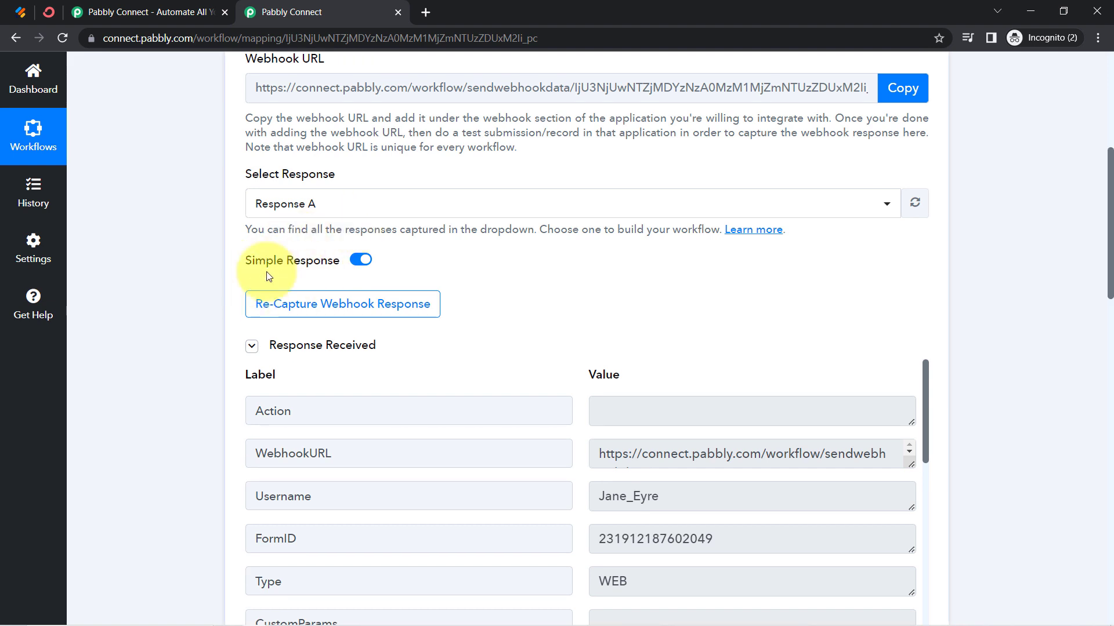
click(280, 351)
click(280, 352)
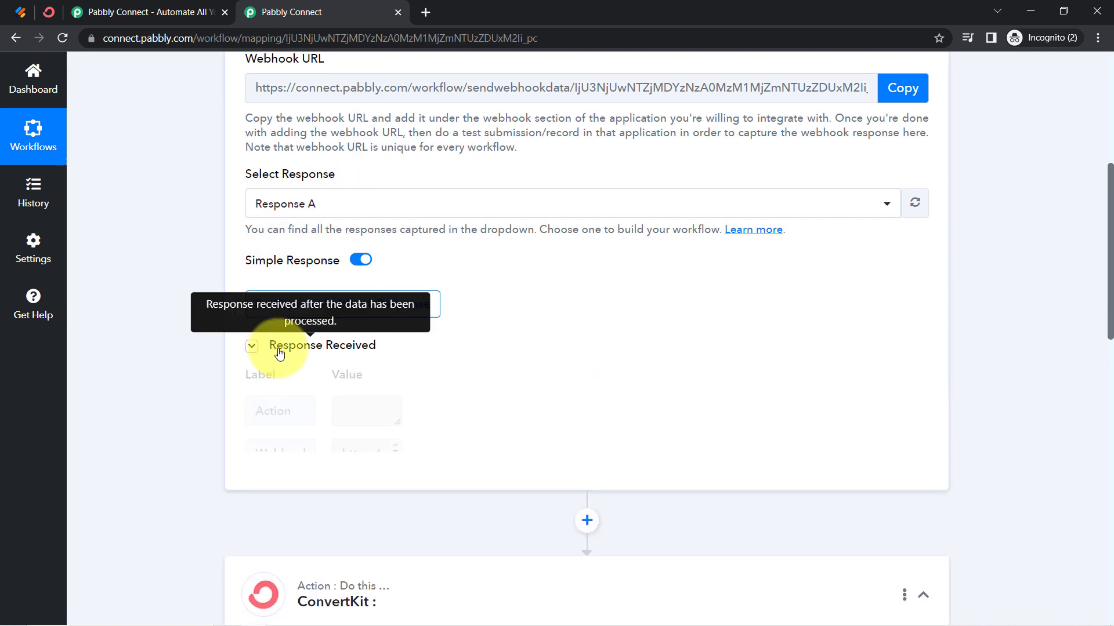
scroll(222, 308, down, 1)
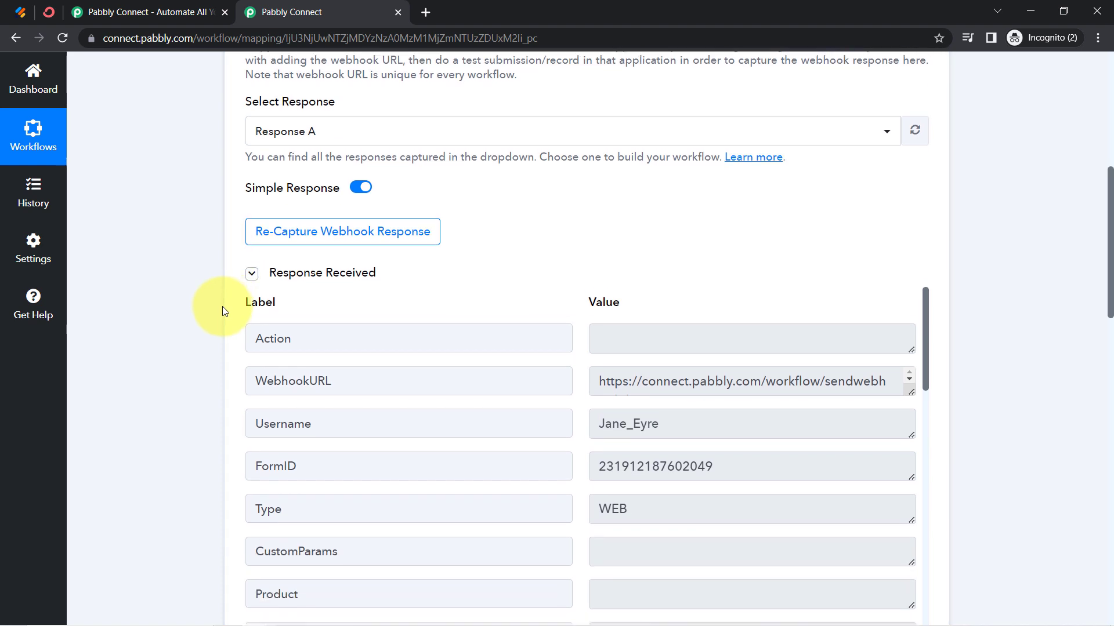
scroll(221, 306, down, 3)
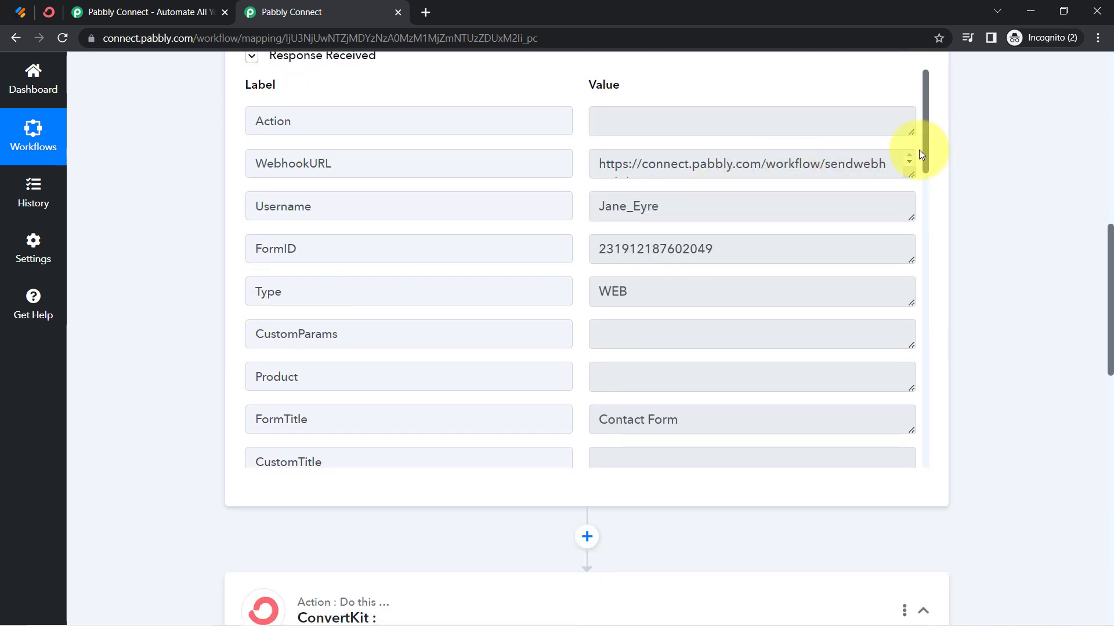
drag(925, 144, 924, 201)
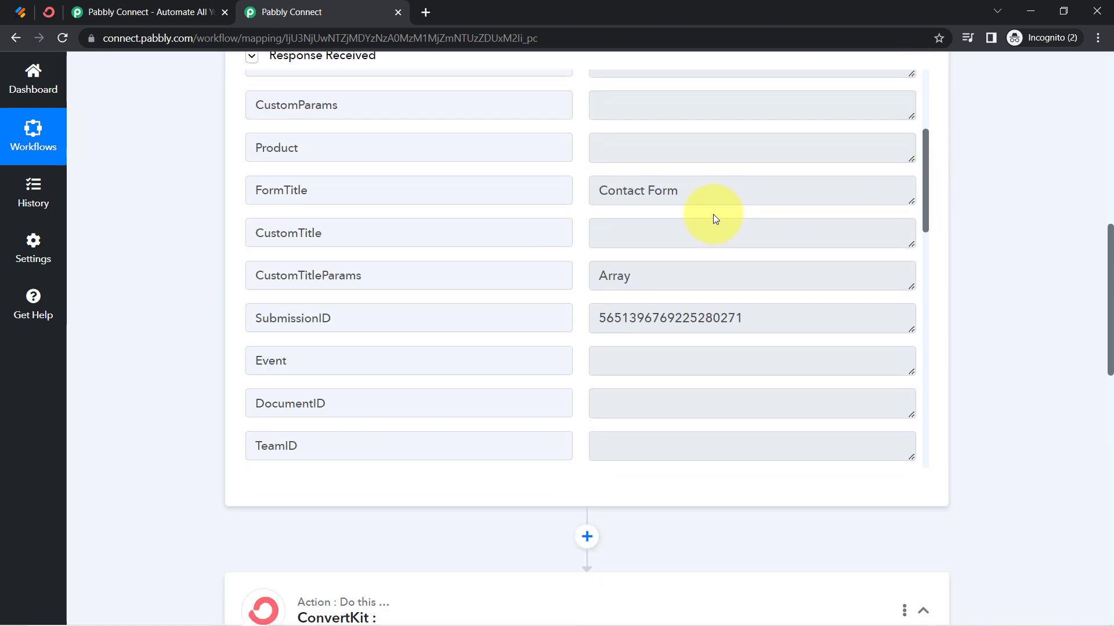
drag(679, 196, 579, 211)
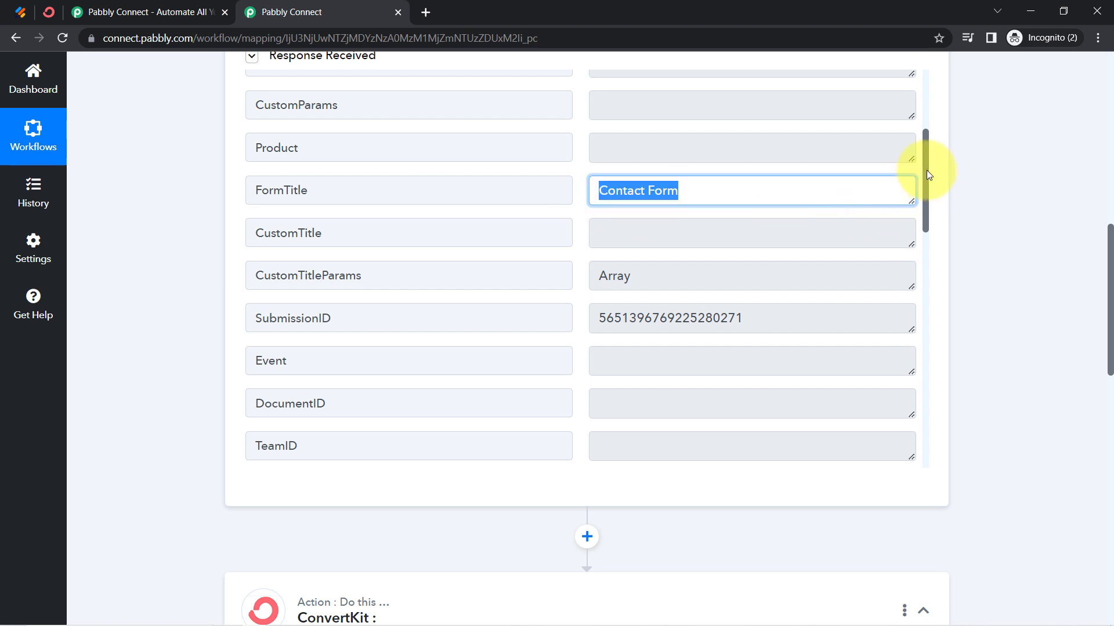
Check the submitted name, e-mail, phone number and city in the captured webhook response
drag(927, 169, 924, 344)
drag(640, 133, 593, 176)
drag(715, 219, 594, 226)
drag(661, 262, 589, 267)
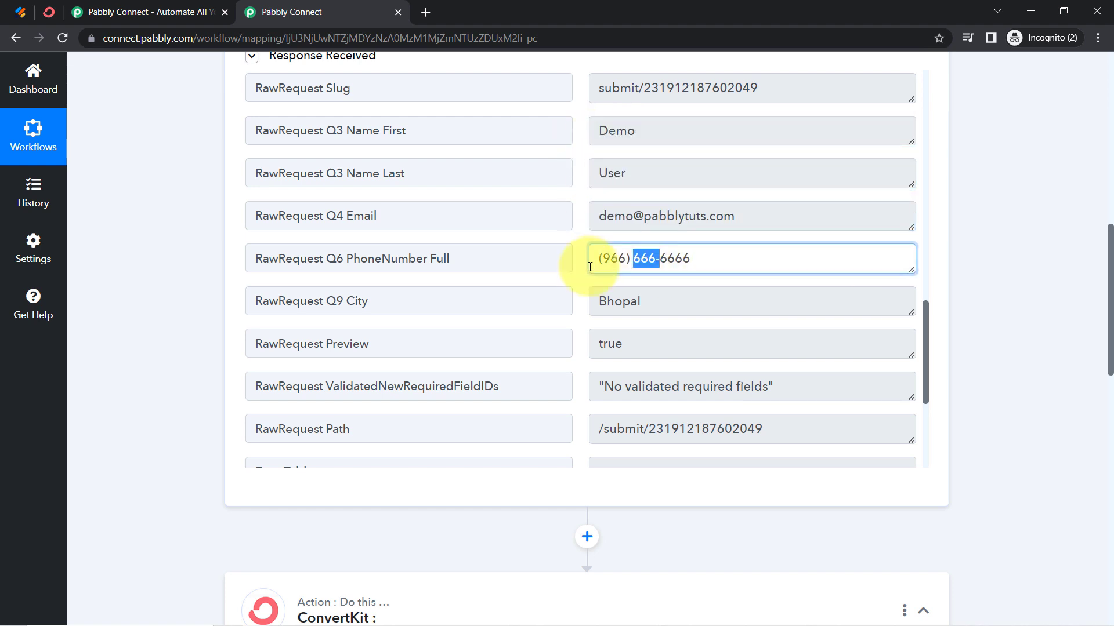
drag(627, 301, 589, 314)
scroll(643, 398, down, 1)
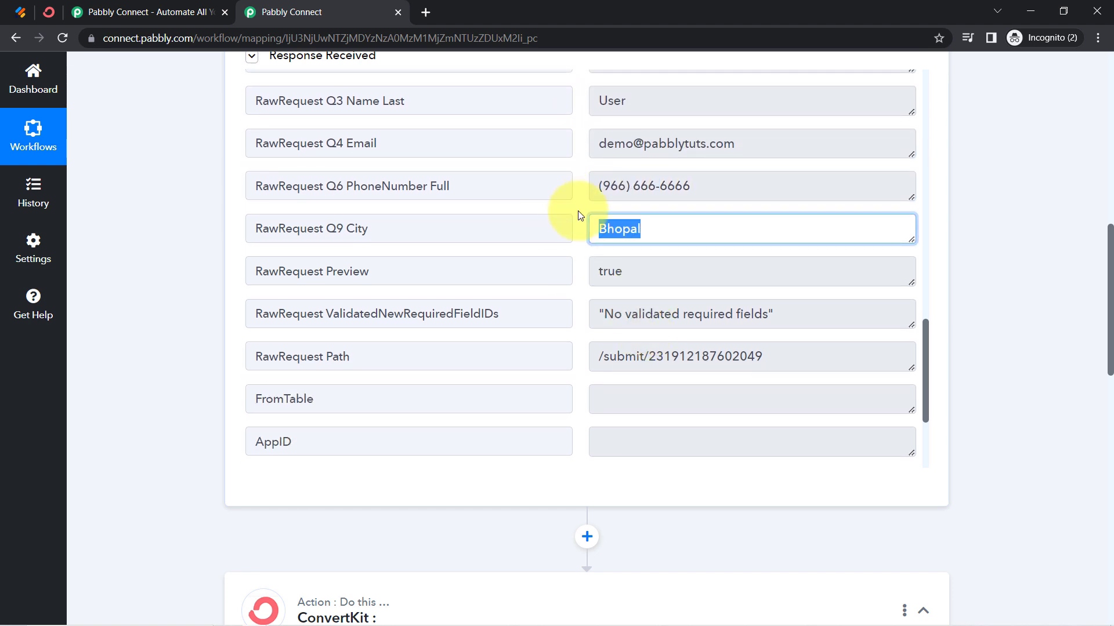
Recheck the Jotform submission page against the response fields captured by the webhook trigger in Pabbly Connect
scroll(729, 270, up, 4)
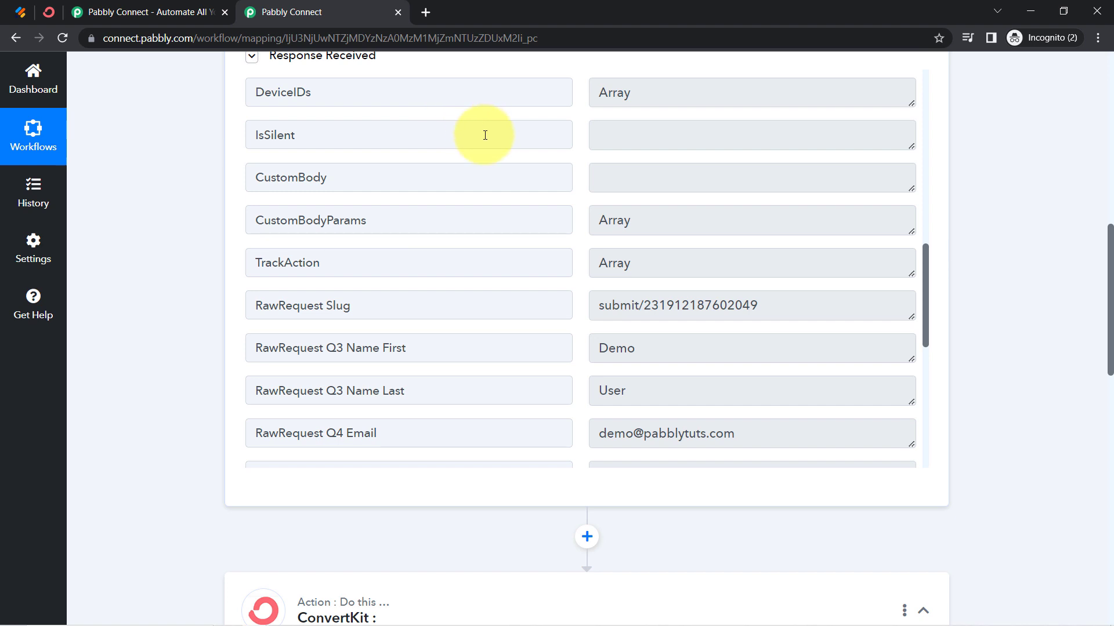
scroll(174, 187, up, 7)
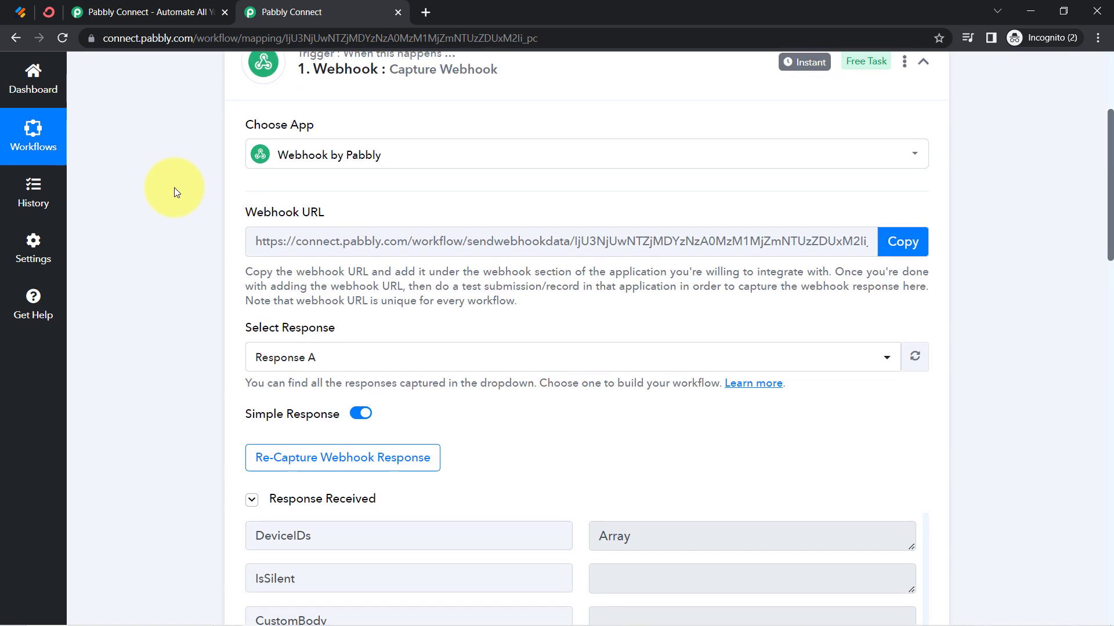
click(249, 492)
click(24, 13)
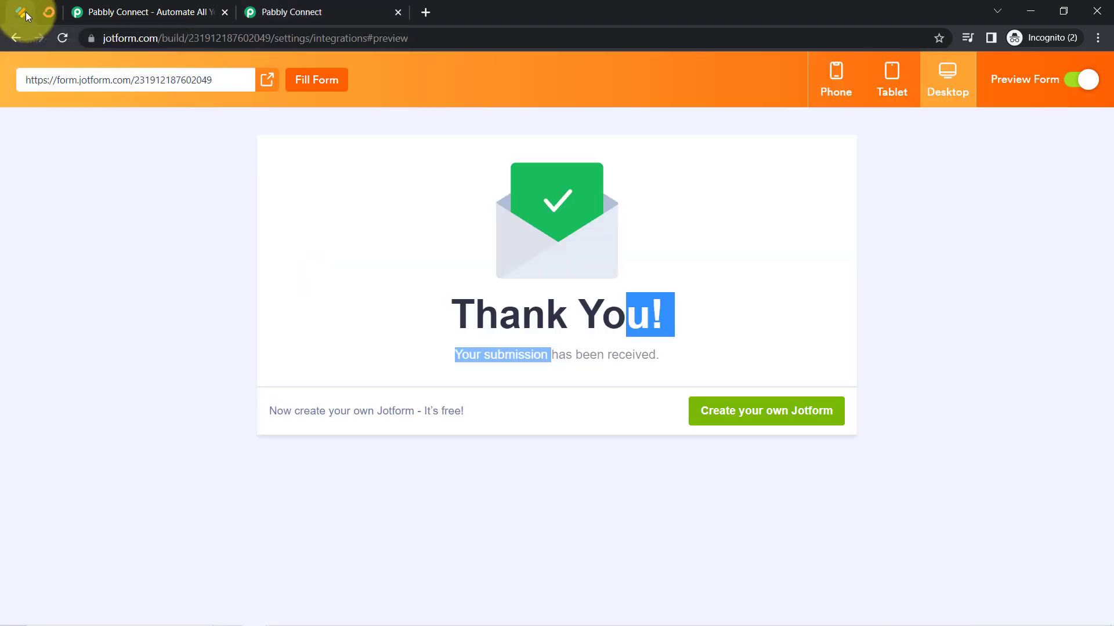
click(282, 13)
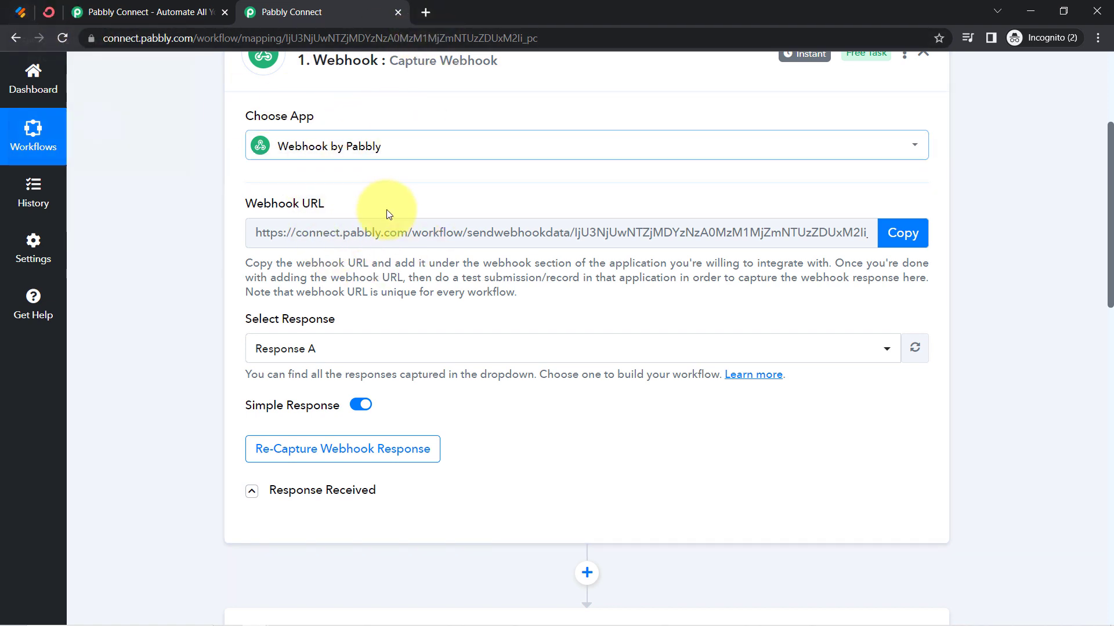
scroll(299, 413, down, 1)
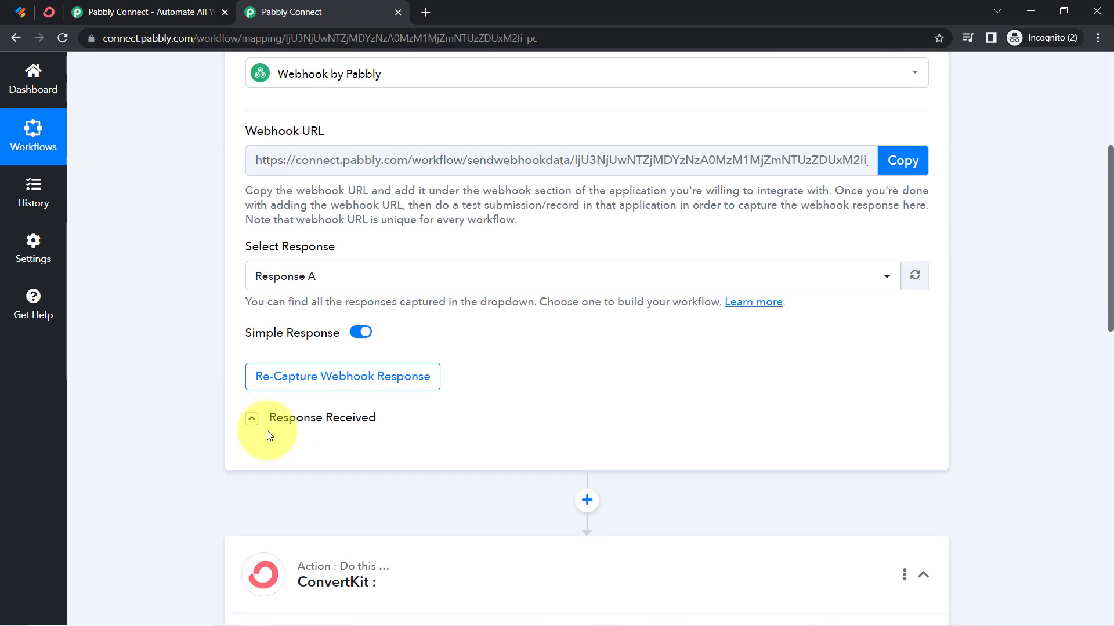
click(251, 418)
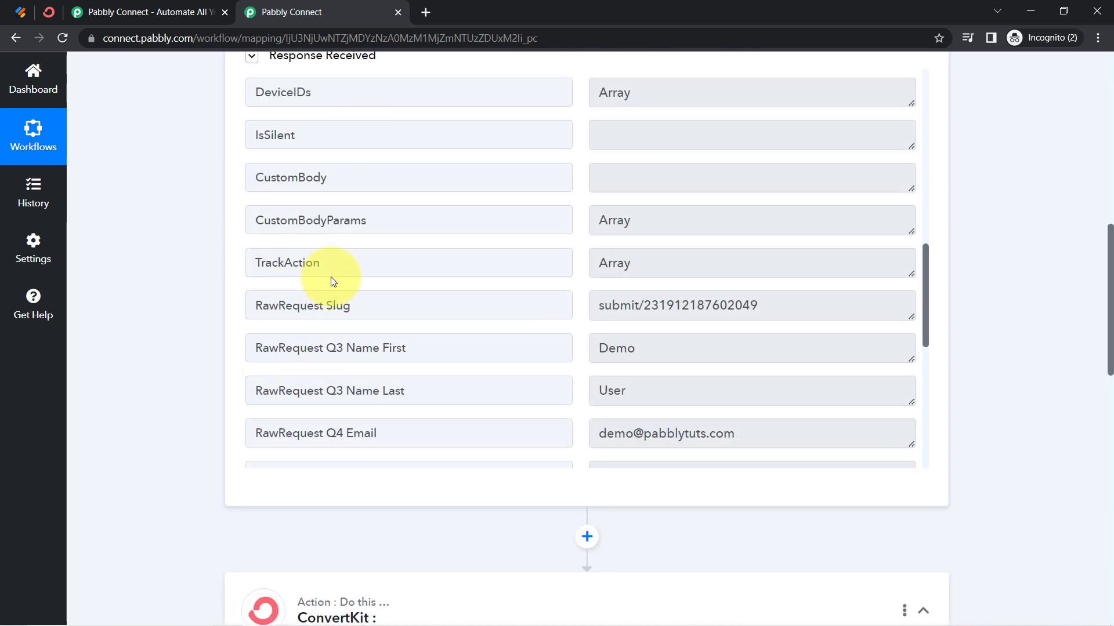
scroll(332, 273, down, 3)
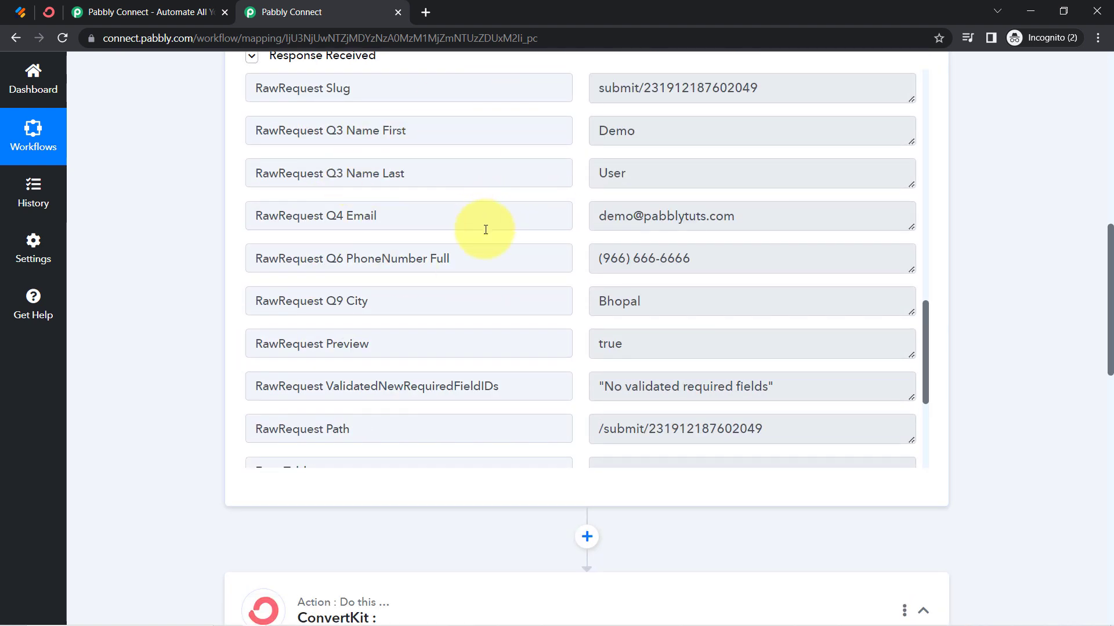
scroll(485, 229, down, 4)
Set the ConvertKit action's event to Add Subscriber to a Form
scroll(166, 450, down, 6)
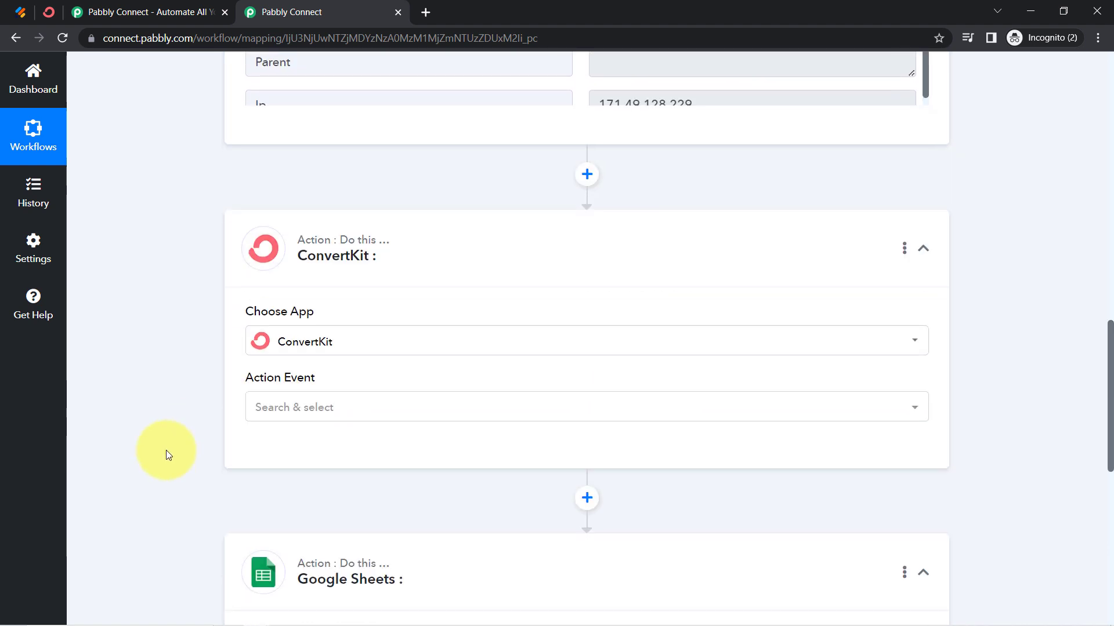
scroll(165, 450, down, 6)
scroll(199, 223, up, 7)
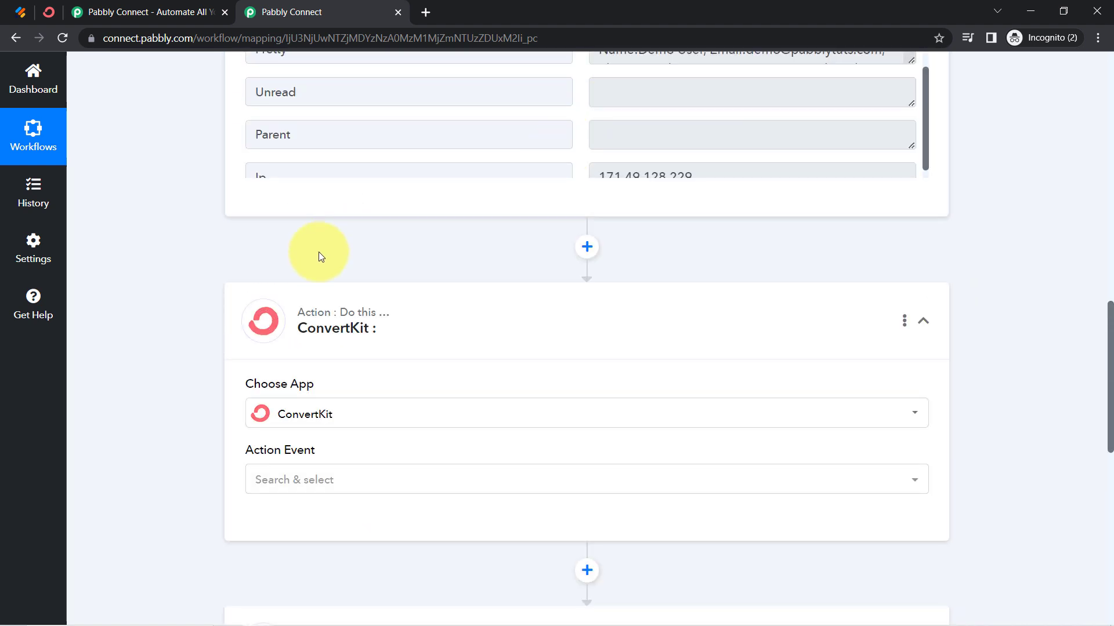
scroll(180, 346, down, 6)
click(257, 129)
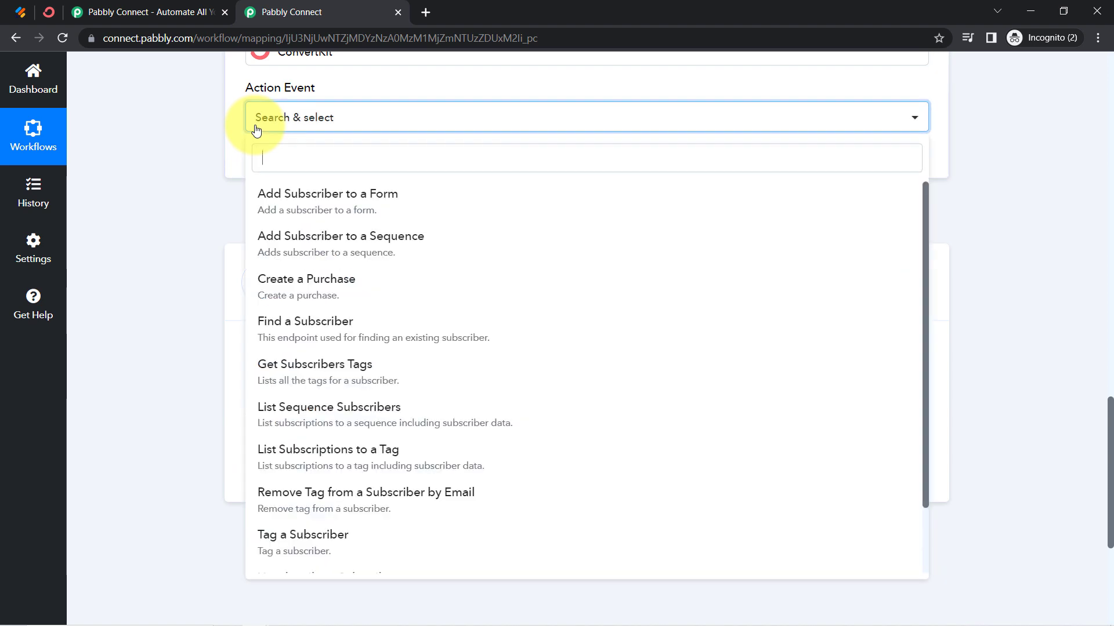
click(290, 200)
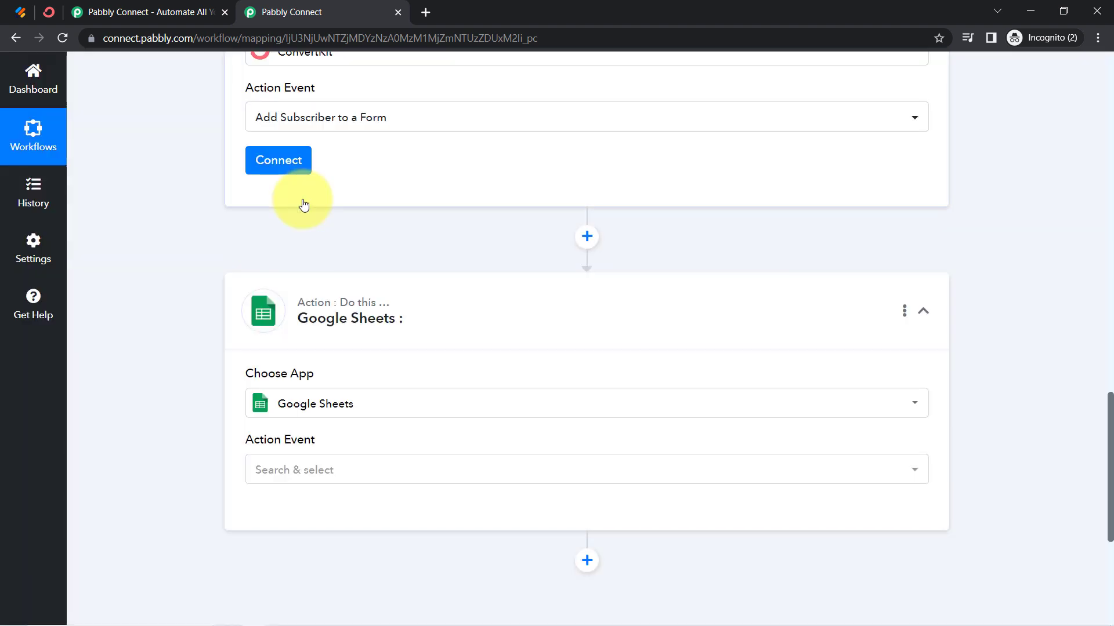
Start connecting the ConvertKit action with a new connection and look up which credentials it requires
click(275, 168)
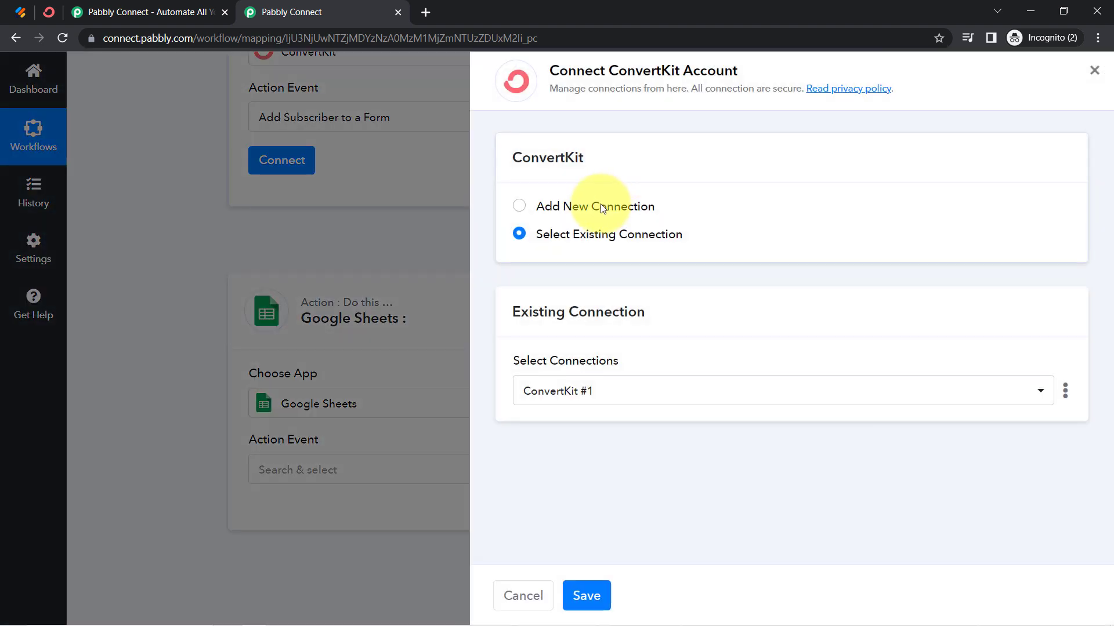
click(601, 206)
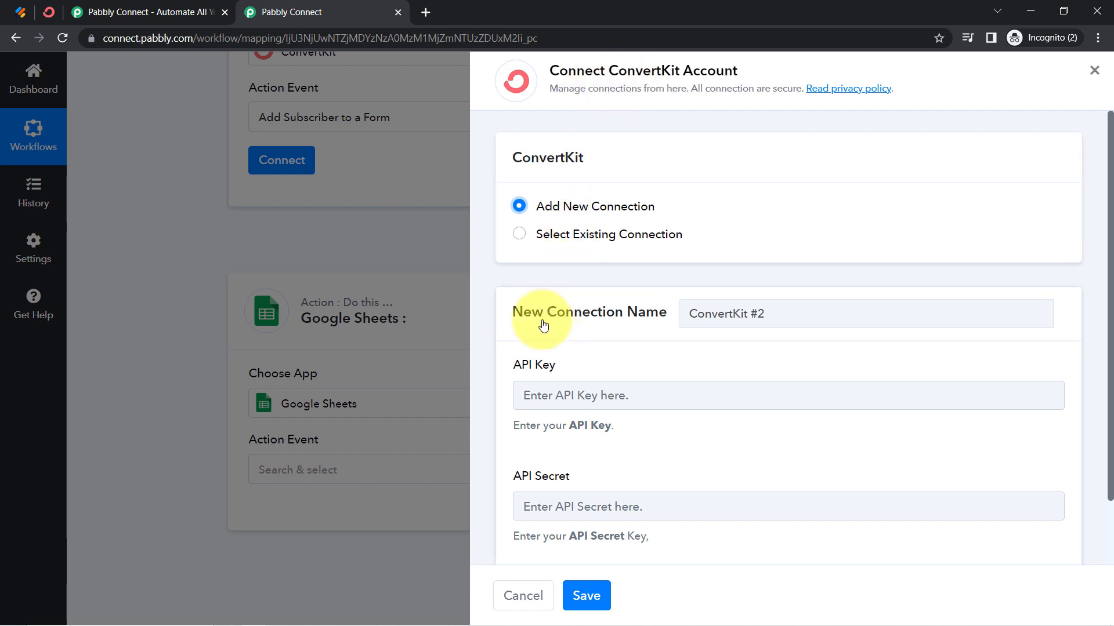
drag(520, 366, 559, 377)
scroll(533, 420, down, 2)
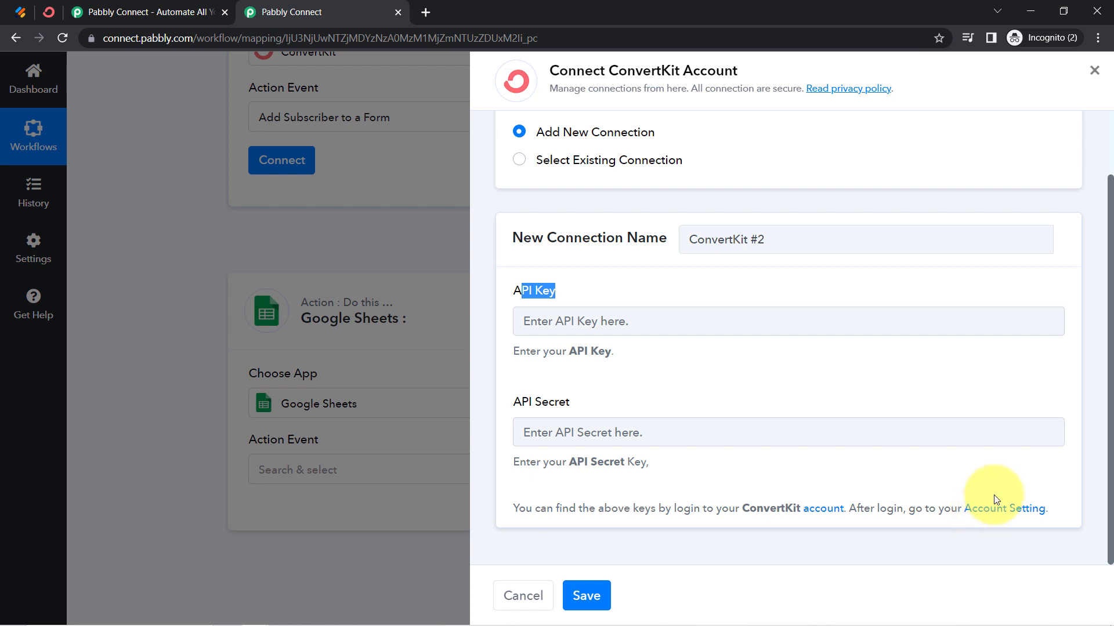
Open the ConvertKit account settings linked from the connection form in a new tab and go to the Advanced settings
right_click(992, 514)
click(980, 393)
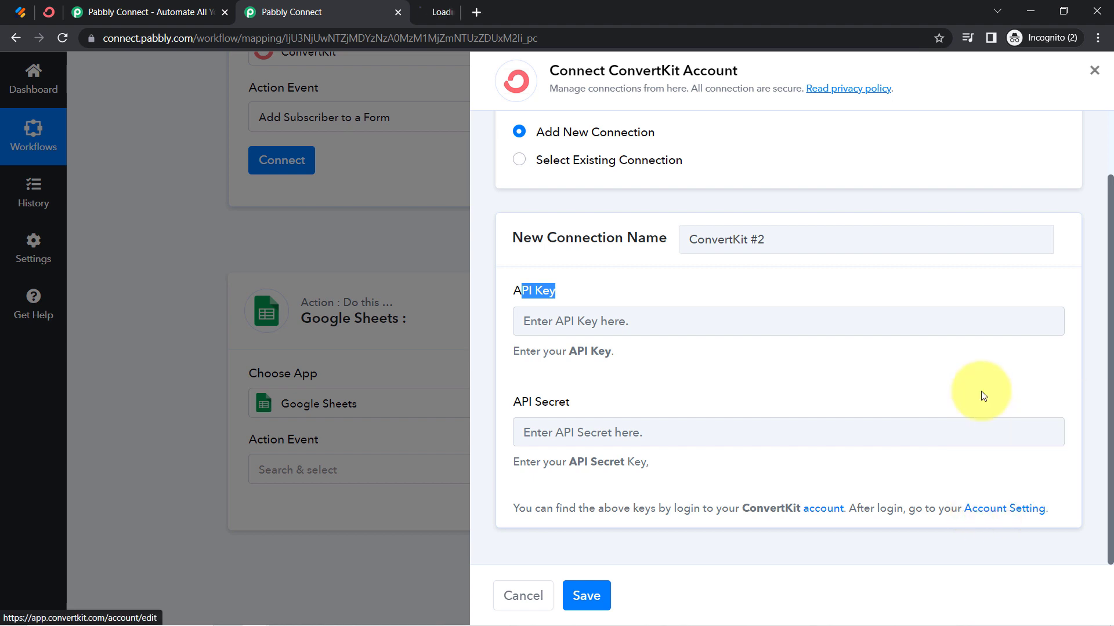
click(462, 5)
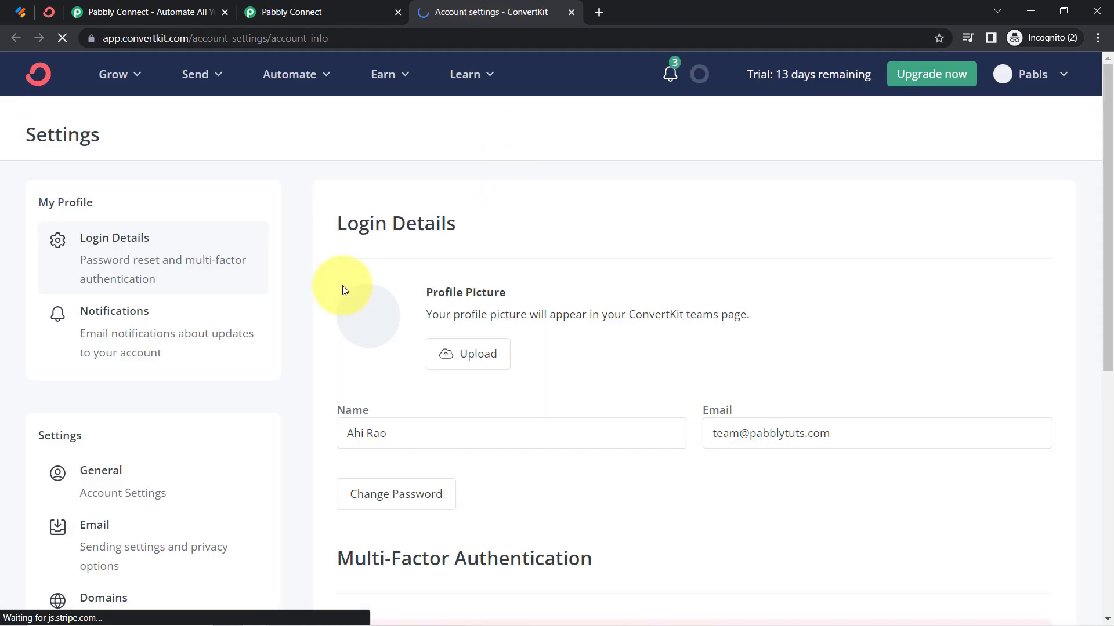
scroll(212, 412, down, 8)
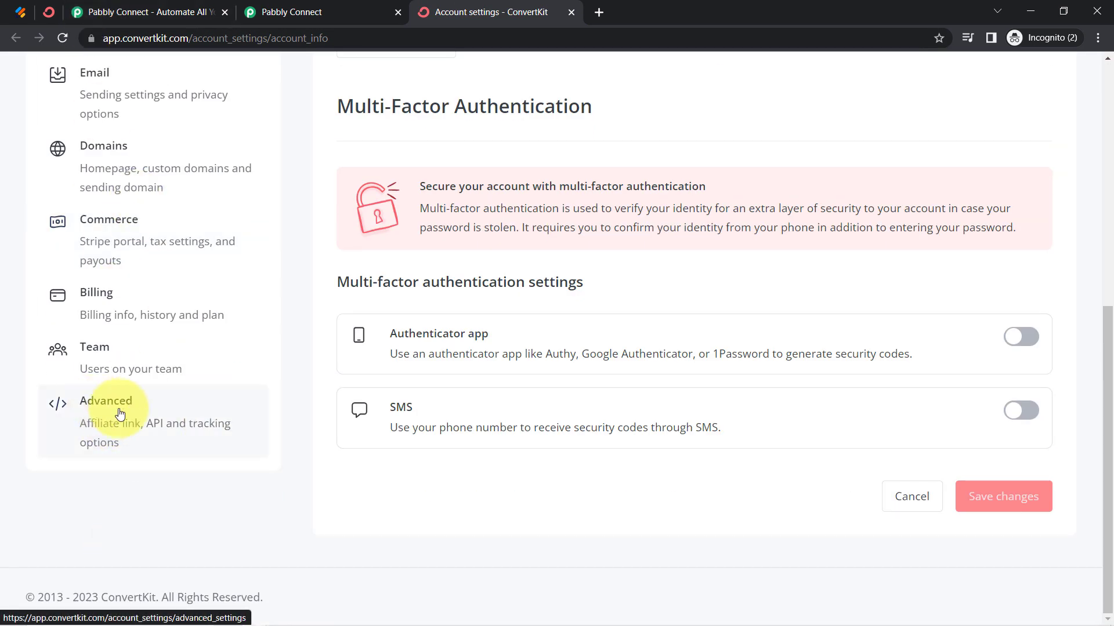
click(90, 418)
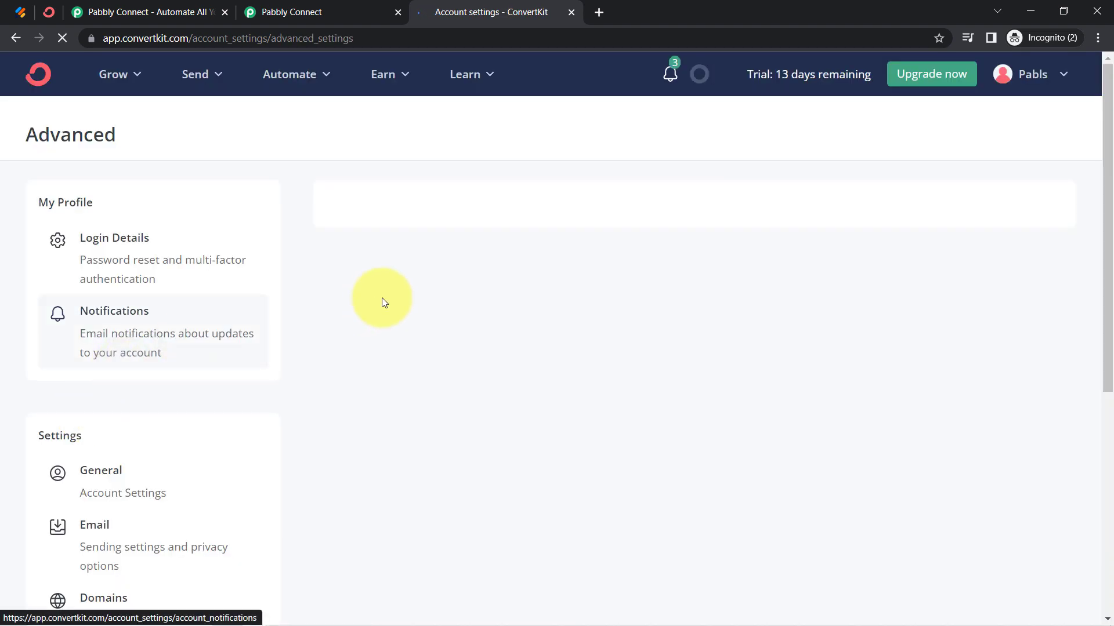
Copy the API key from ConvertKit's Advanced settings into the new Pabbly connection's API Key field
scroll(511, 276, down, 4)
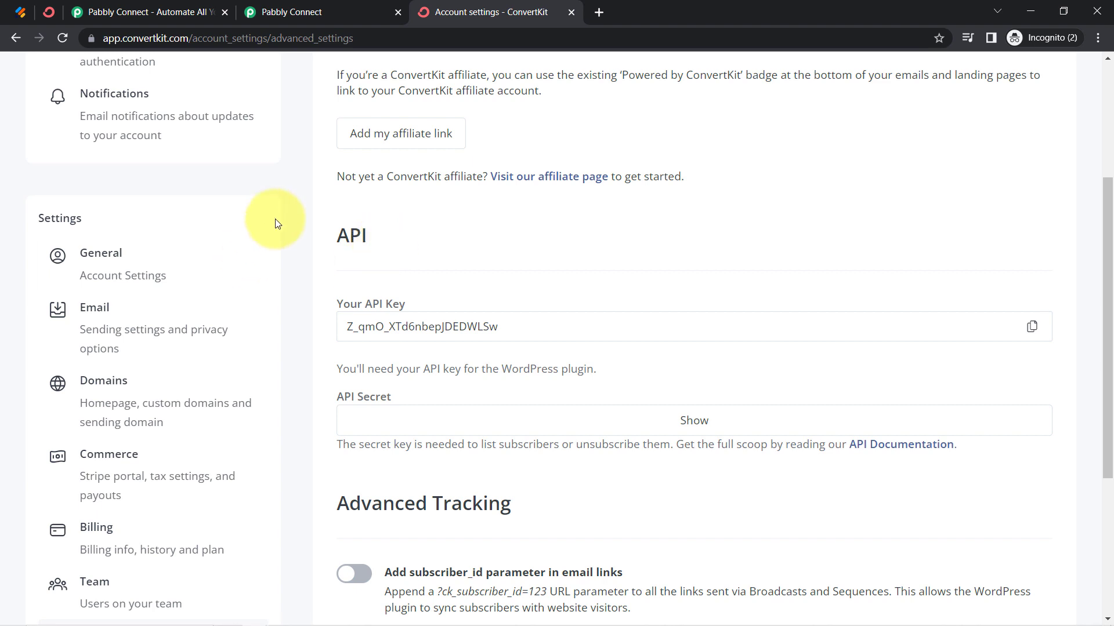
click(1027, 327)
click(292, 12)
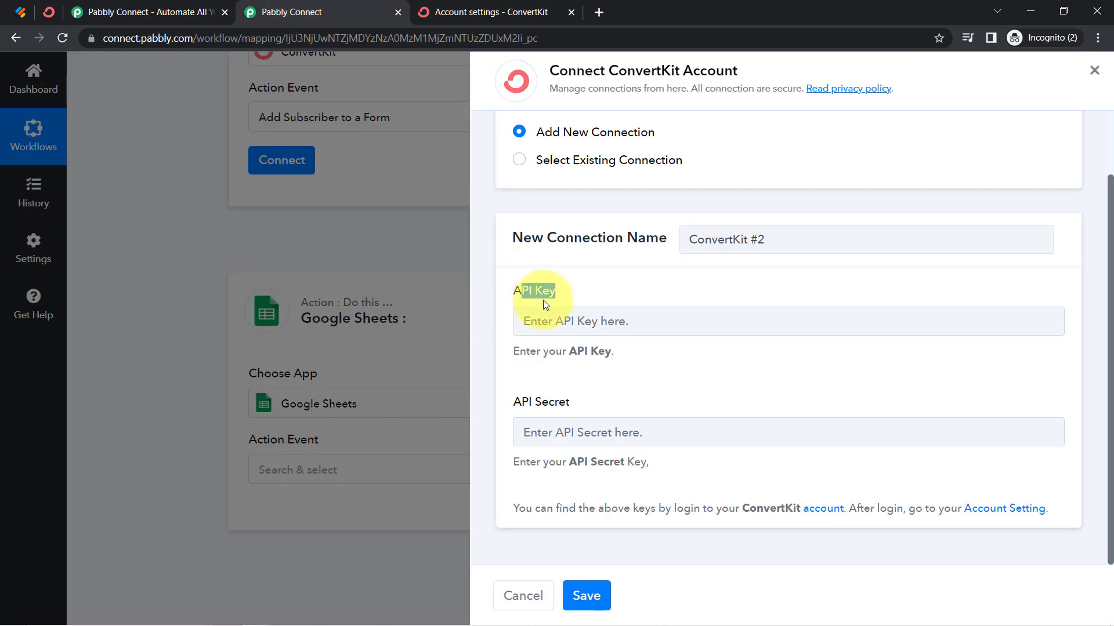
click(554, 320)
key(ctrl+v)
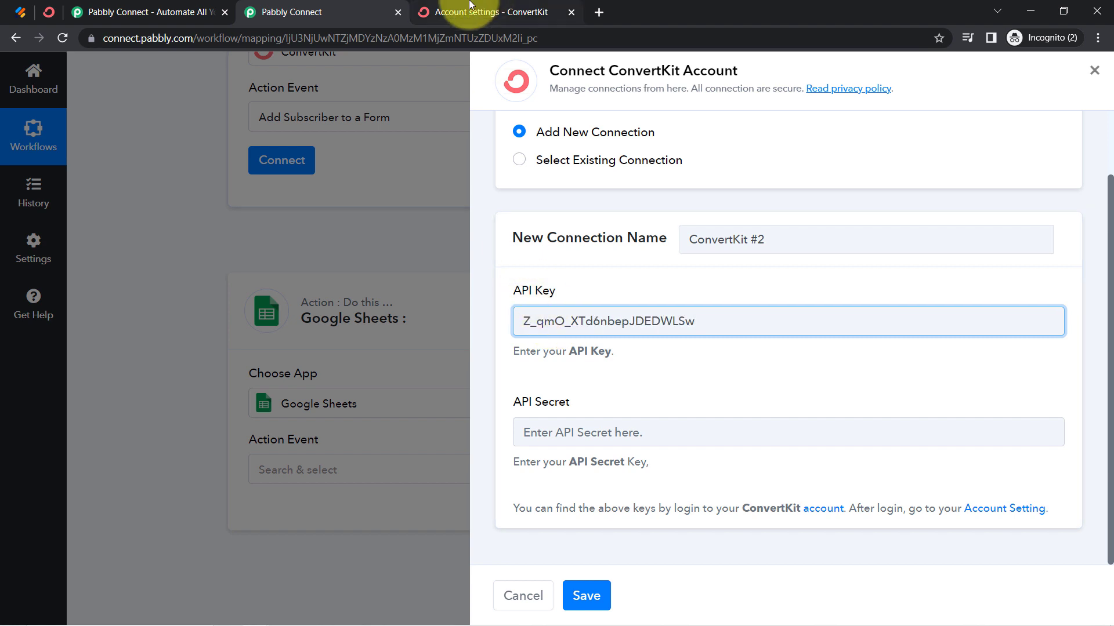
Reveal and copy the ConvertKit API secret, enter it in the connection's API Secret field, and save the connection
click(487, 11)
click(691, 421)
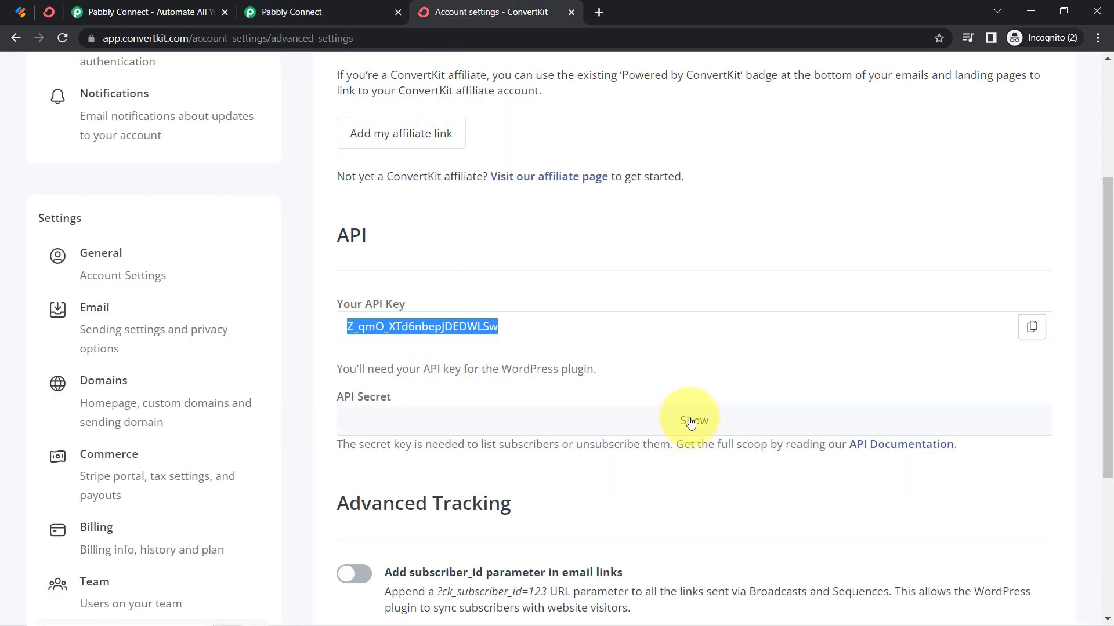
click(1031, 420)
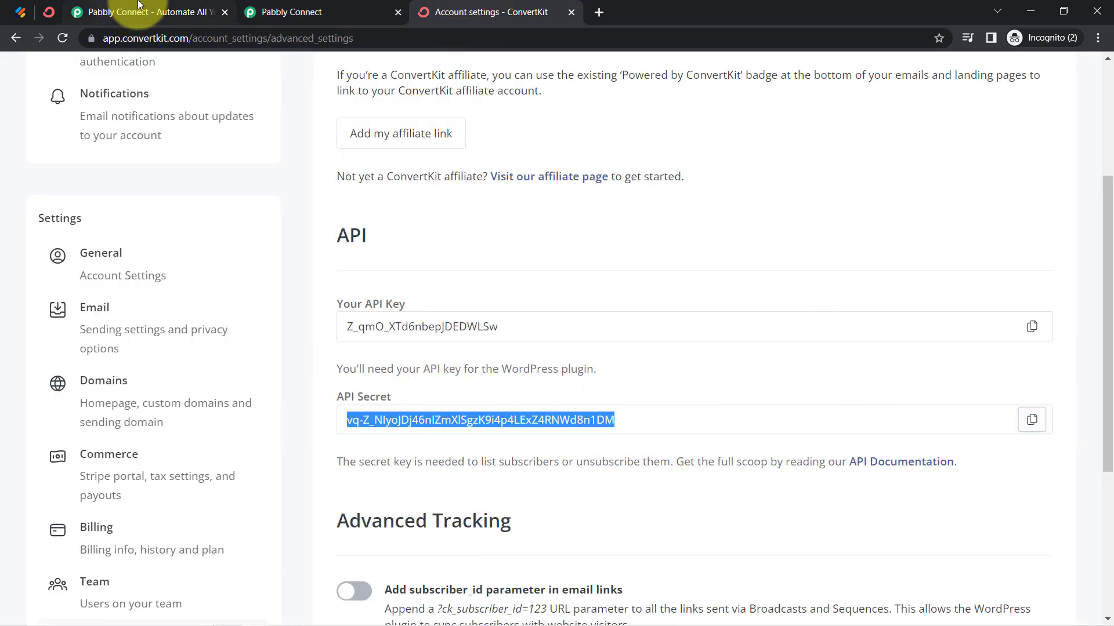
click(287, 8)
click(539, 433)
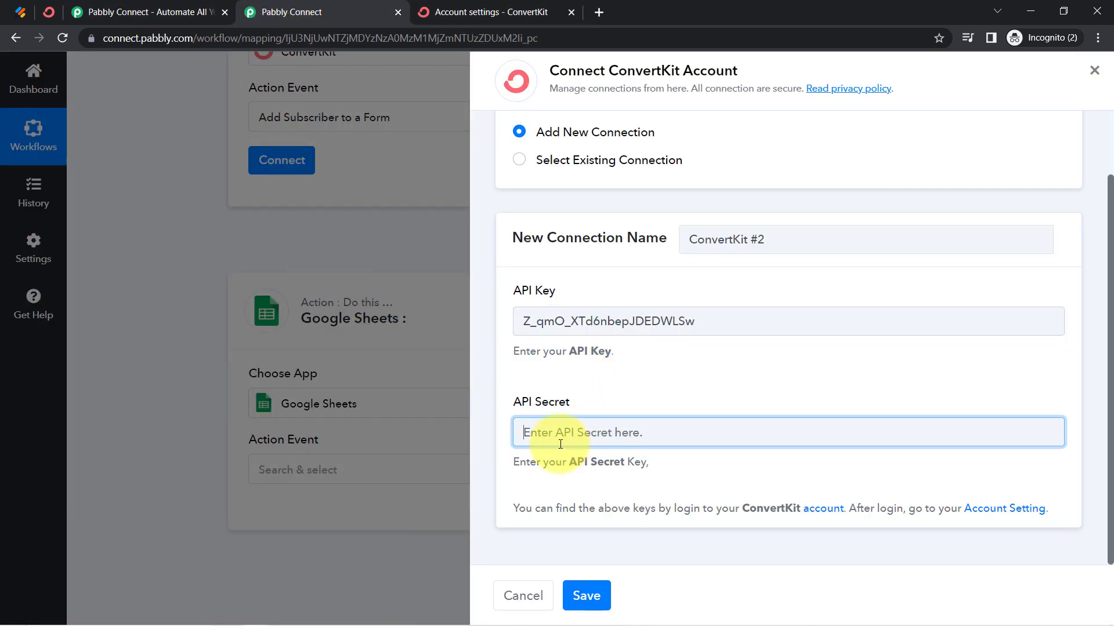
key(ctrl+v)
click(597, 600)
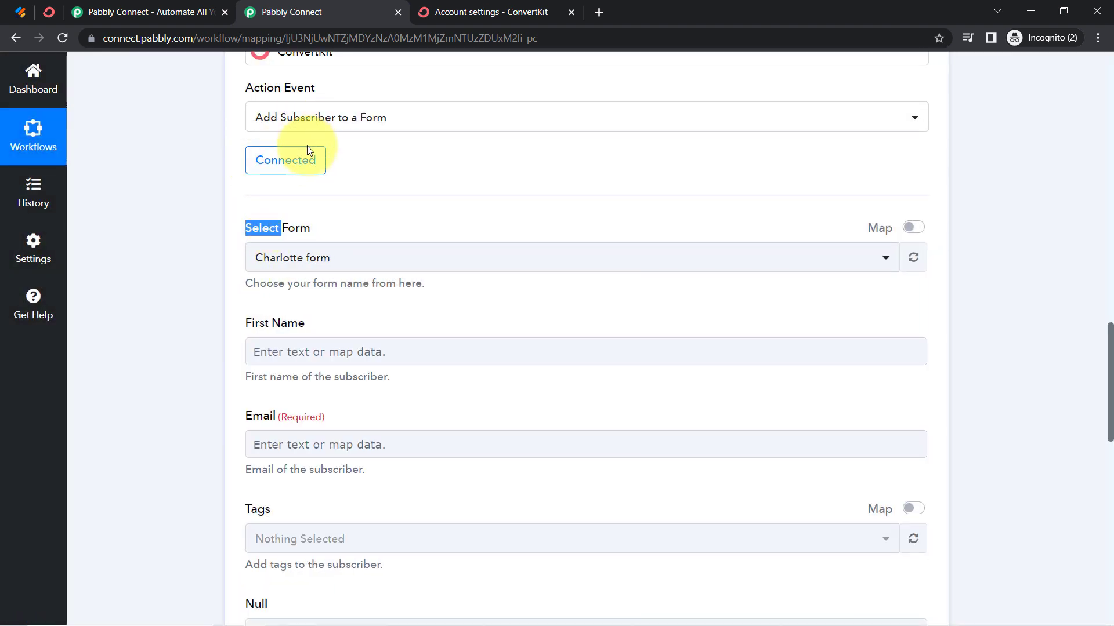
Compare the forms offered in the ConvertKit action with the Landing Pages & Forms list in the ConvertKit account
click(204, 226)
click(273, 260)
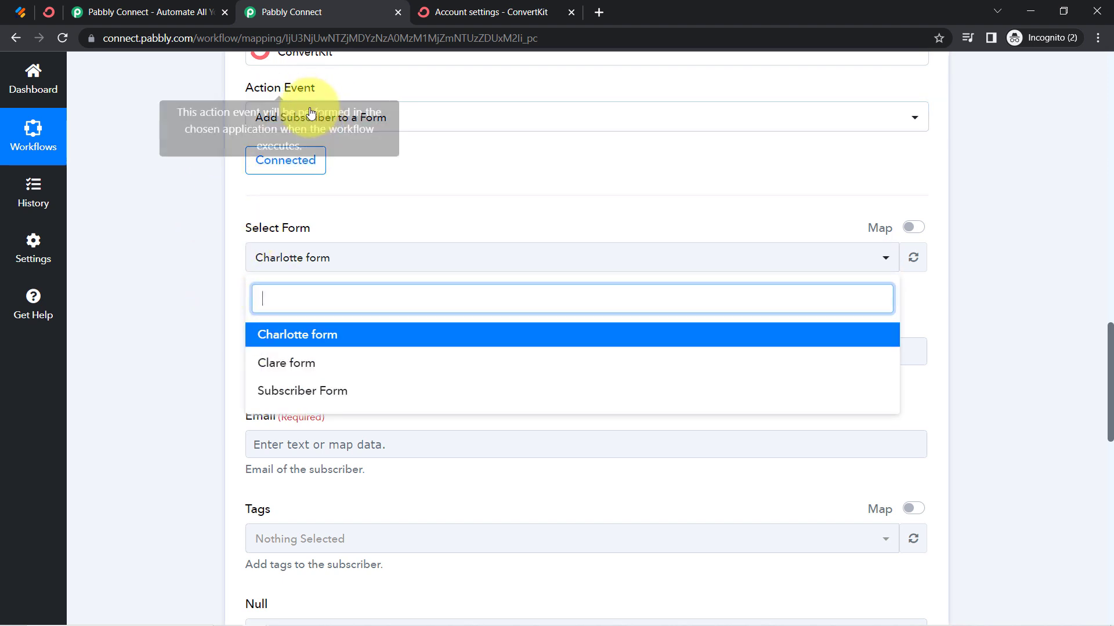
click(52, 12)
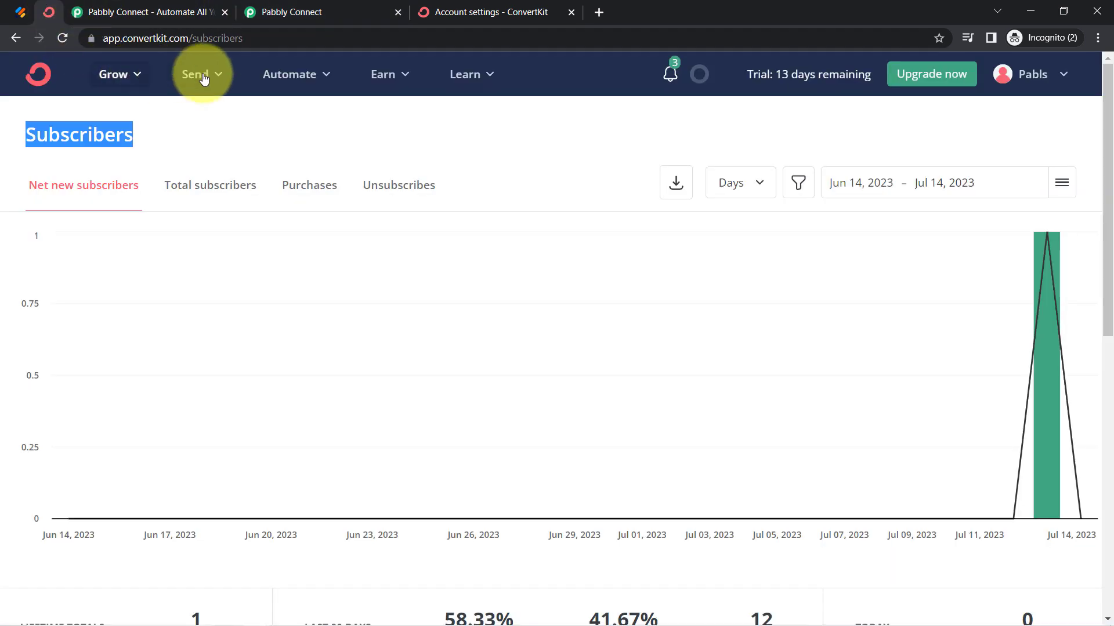
click(313, 76)
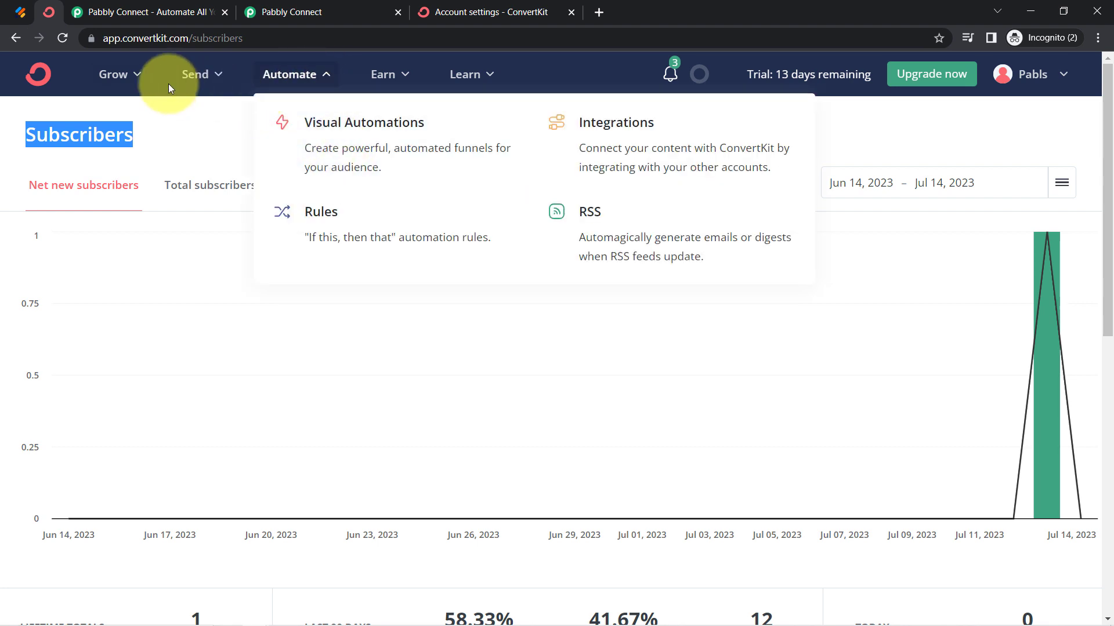
click(139, 79)
click(164, 243)
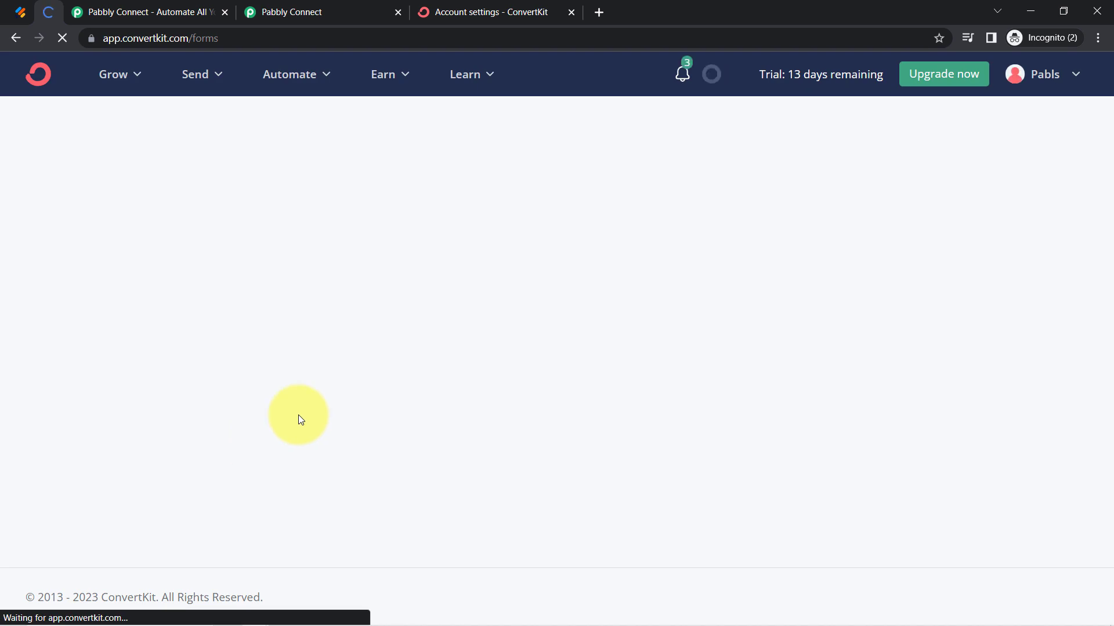
scroll(197, 441, down, 3)
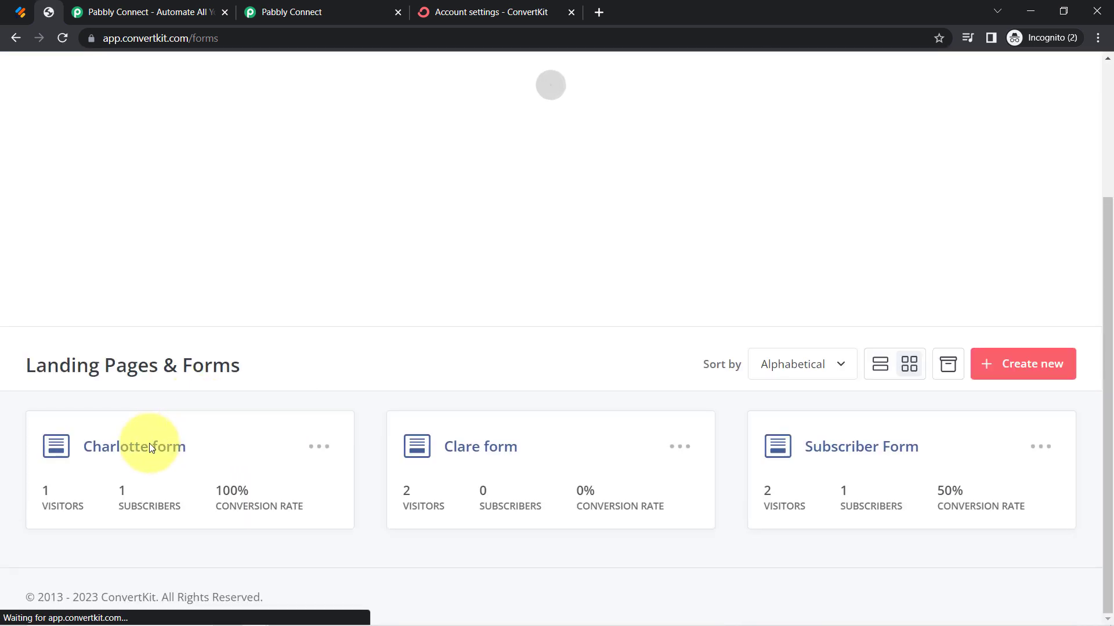
scroll(524, 484, up, 1)
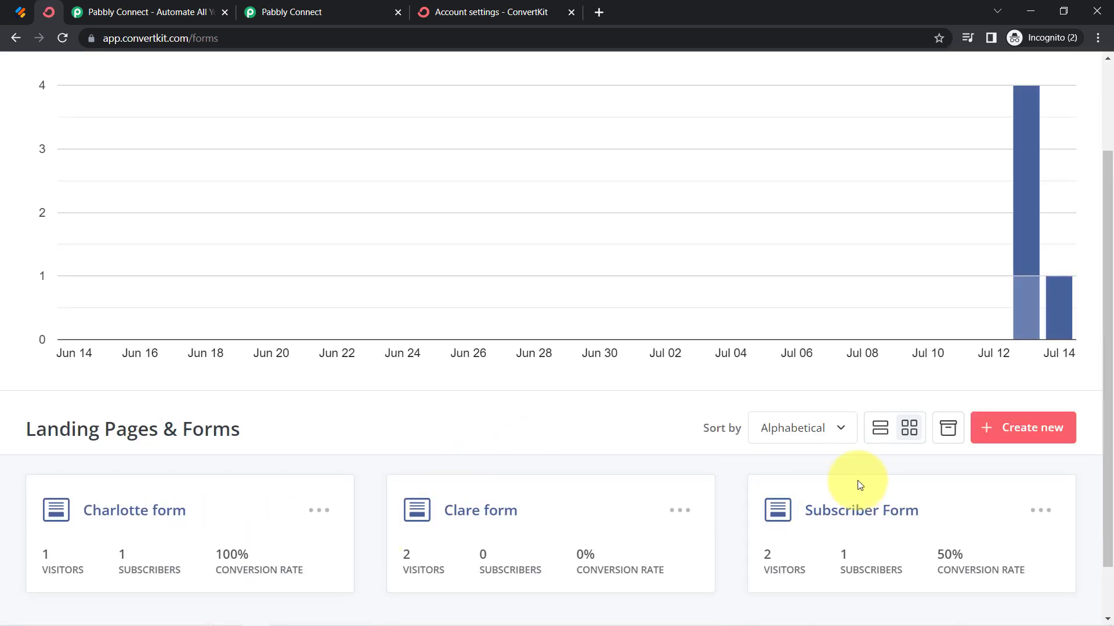
click(336, 5)
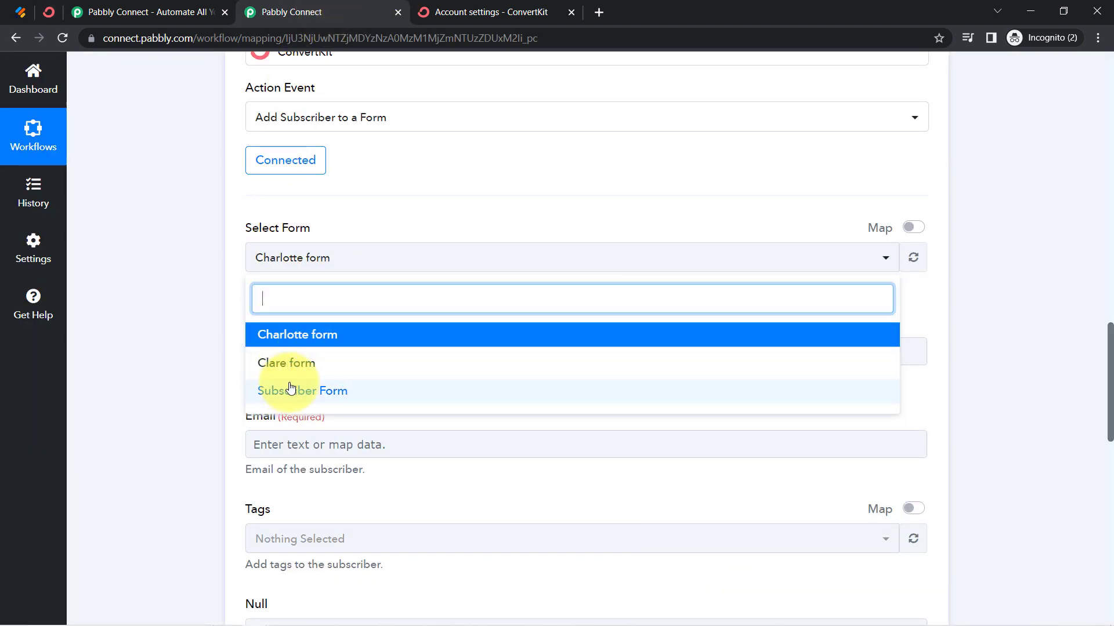
click(177, 358)
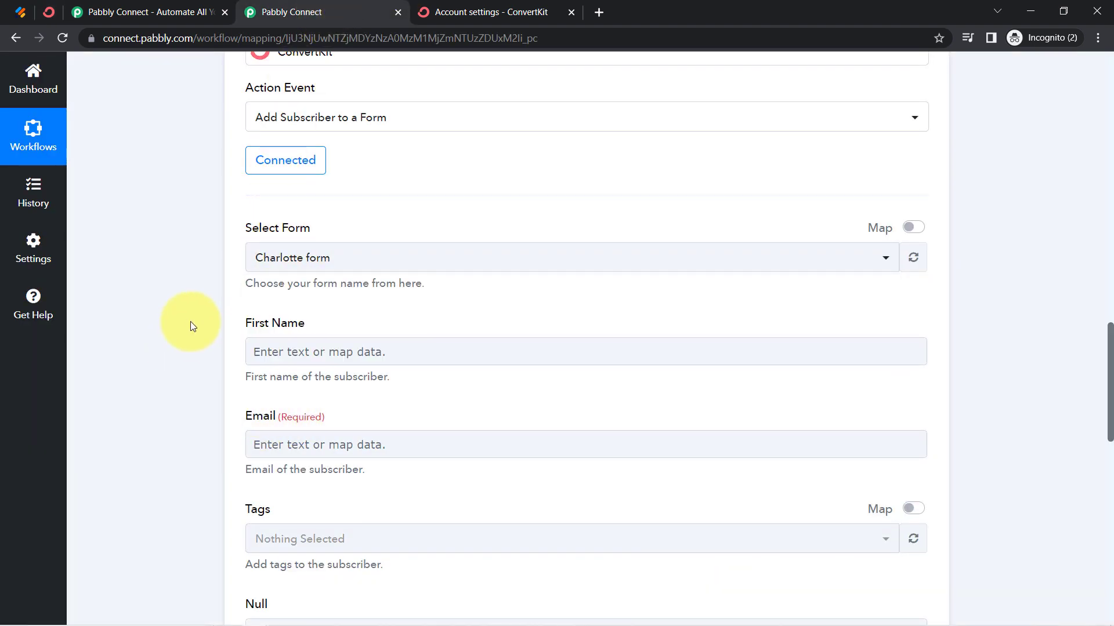
Review the captured webhook response against the form, first name, email and tags fields of the ConvertKit action
scroll(248, 186, up, 9)
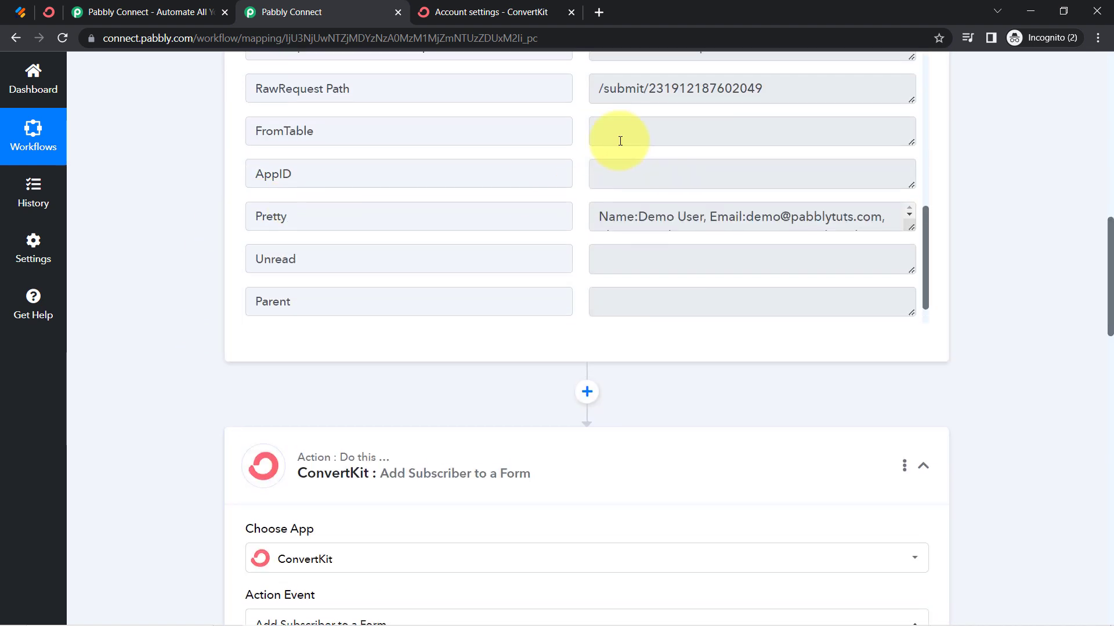
scroll(227, 373, down, 6)
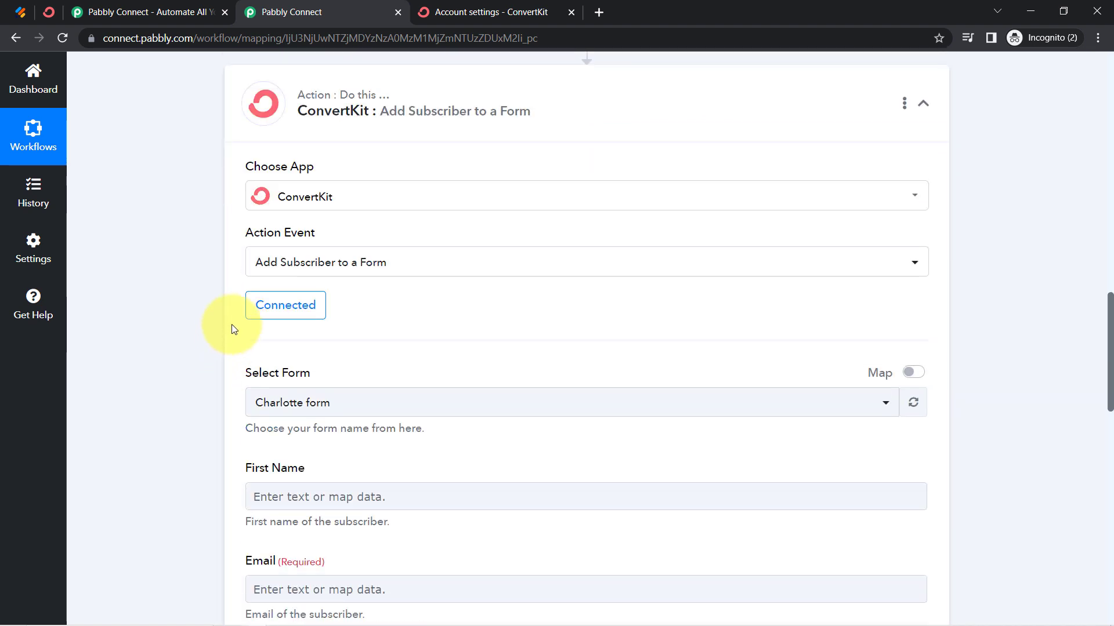
scroll(225, 368, down, 4)
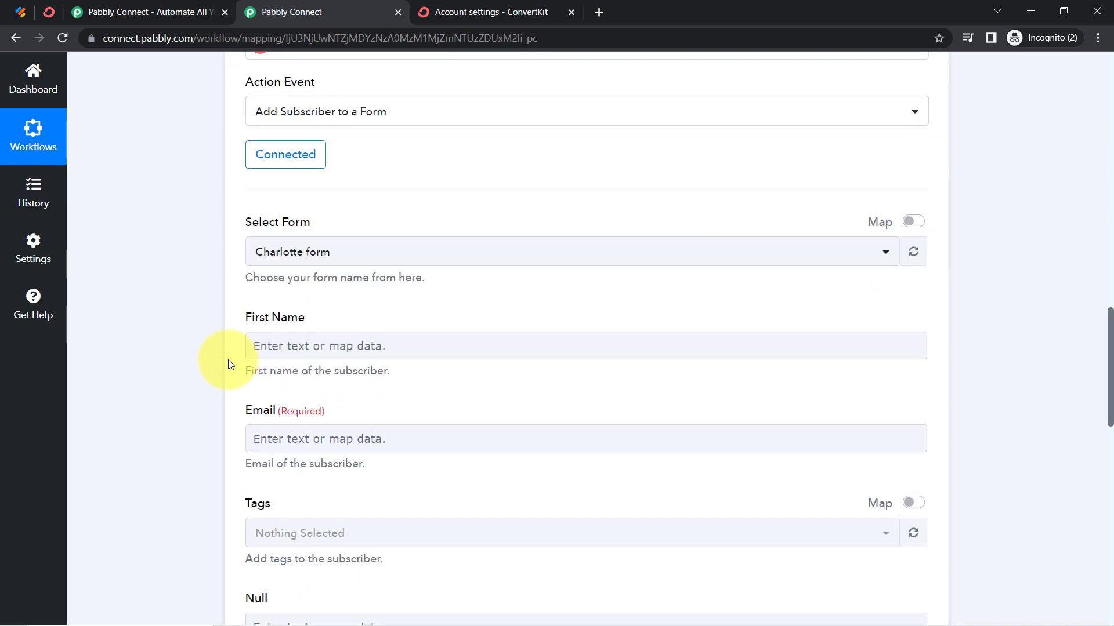
click(315, 194)
click(172, 256)
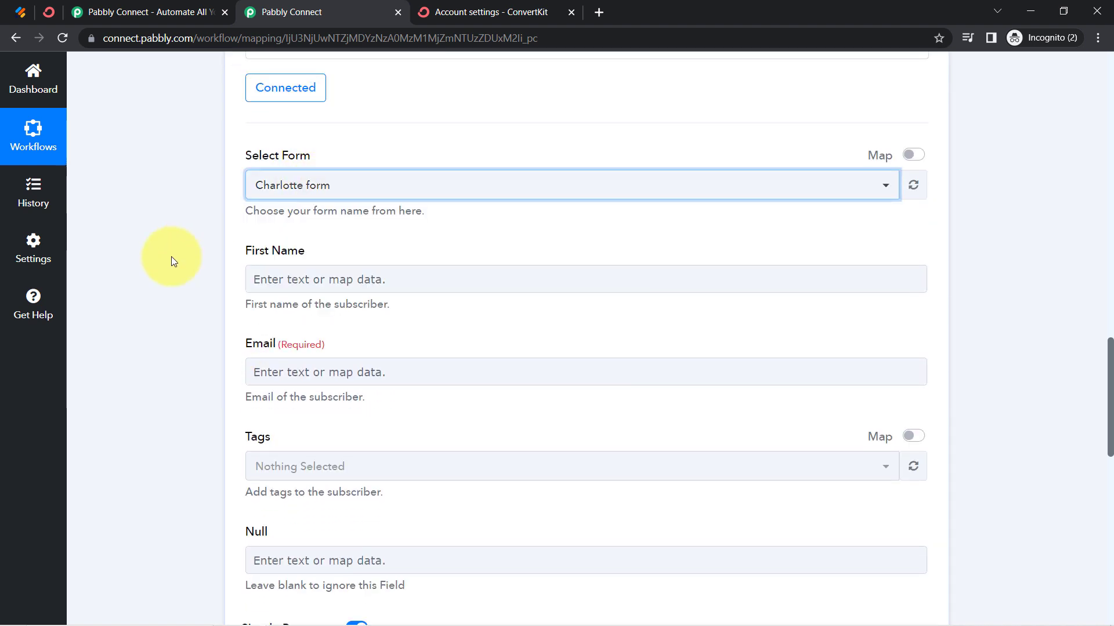
scroll(273, 293, down, 3)
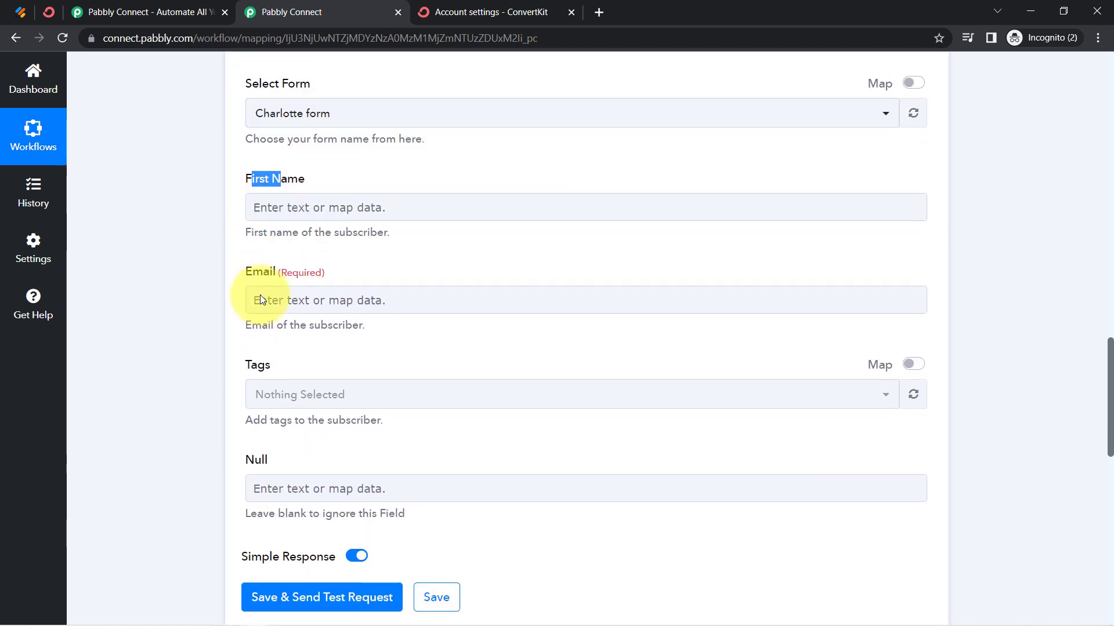
click(186, 249)
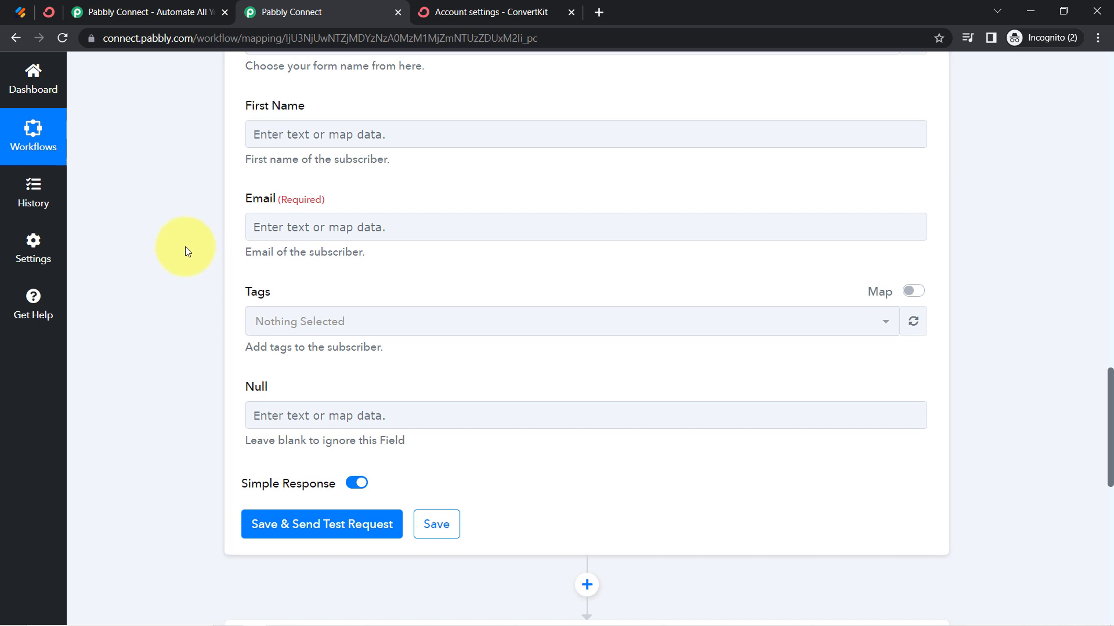
scroll(186, 246, up, 4)
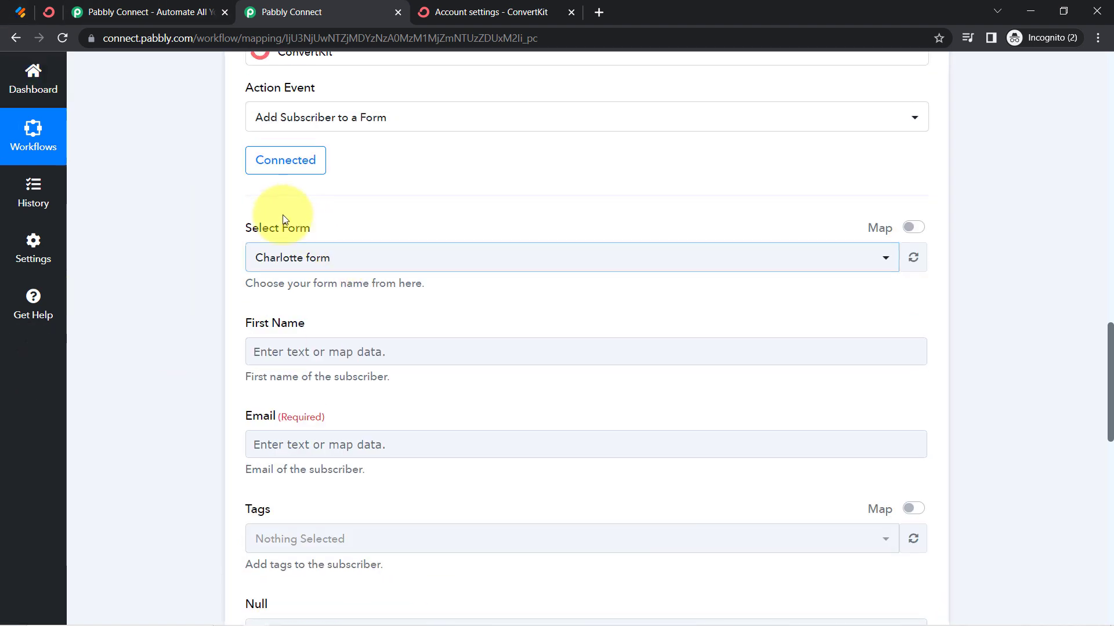
scroll(182, 288, down, 2)
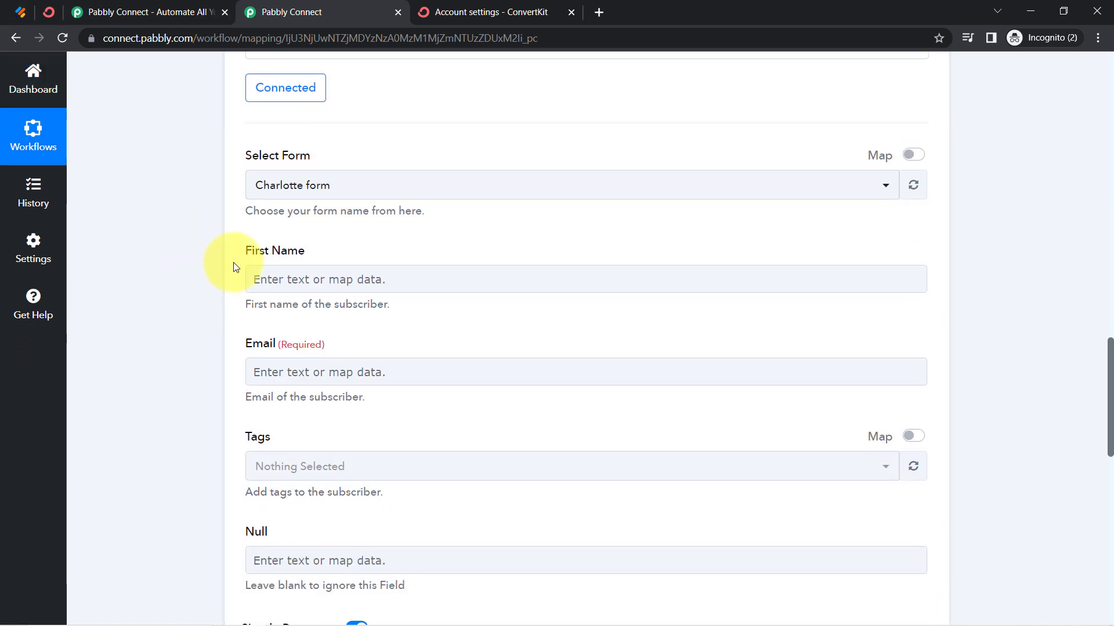
click(312, 281)
scroll(325, 281, up, 6)
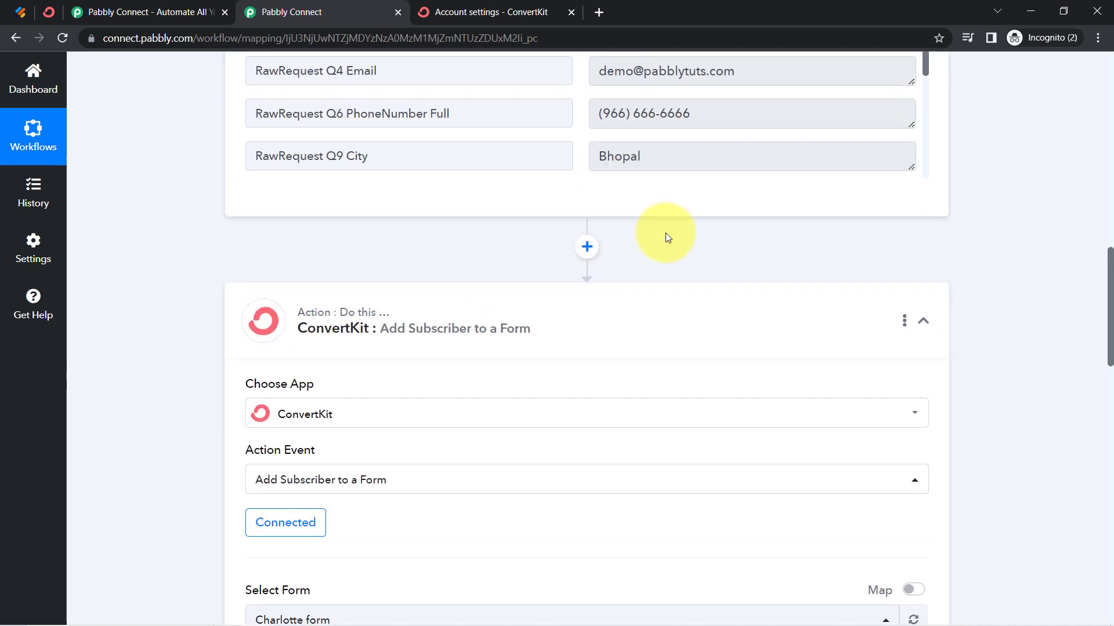
scroll(645, 81, up, 1)
scroll(145, 317, down, 7)
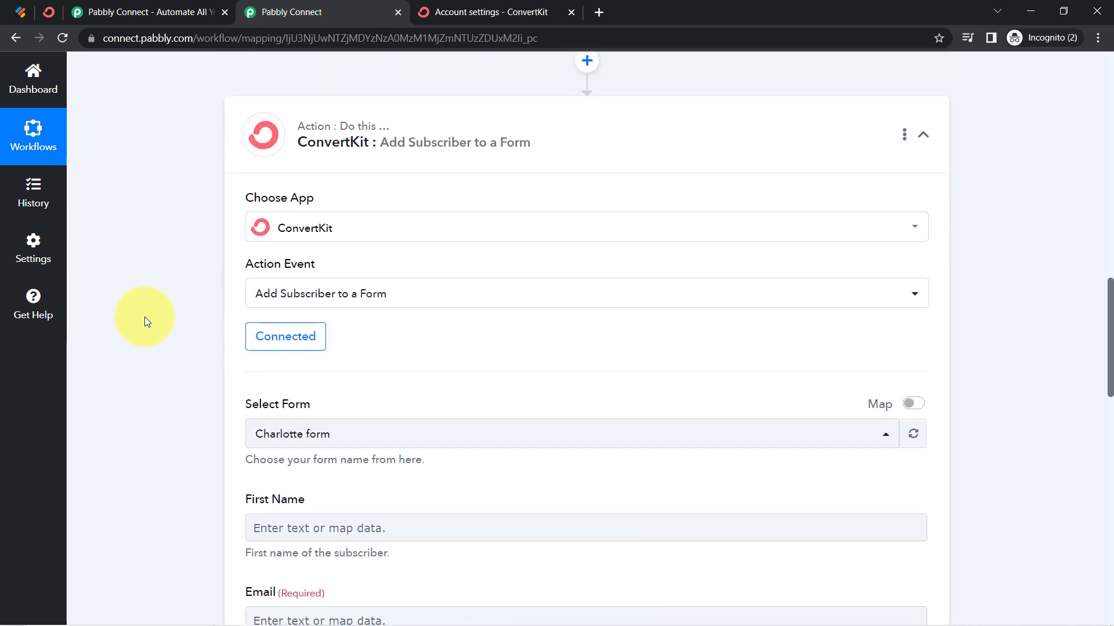
scroll(145, 317, up, 1)
scroll(144, 317, down, 1)
scroll(144, 317, down, 5)
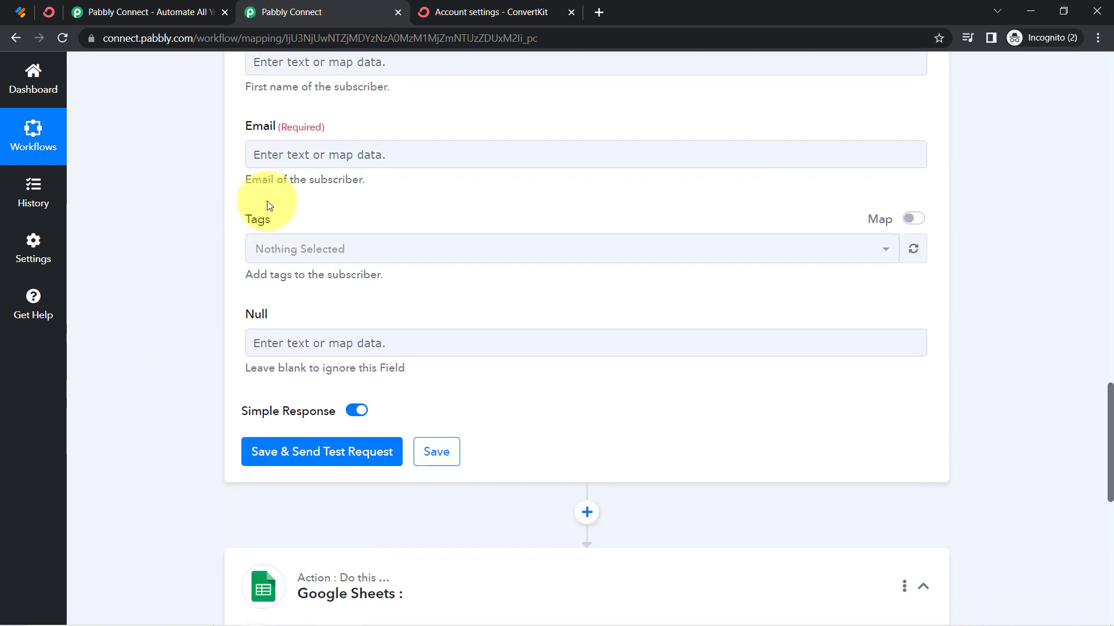
Map the ConvertKit action's First Name field to the webhook's RawRequest Q3 Name First value
scroll(266, 133, up, 1)
click(253, 141)
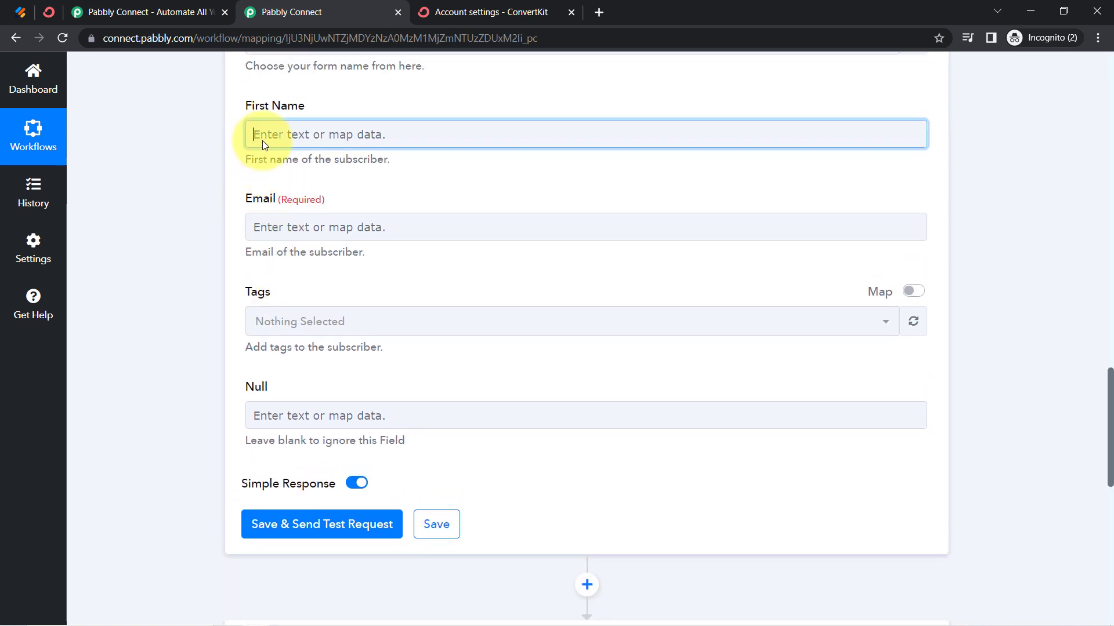
click(262, 141)
click(301, 254)
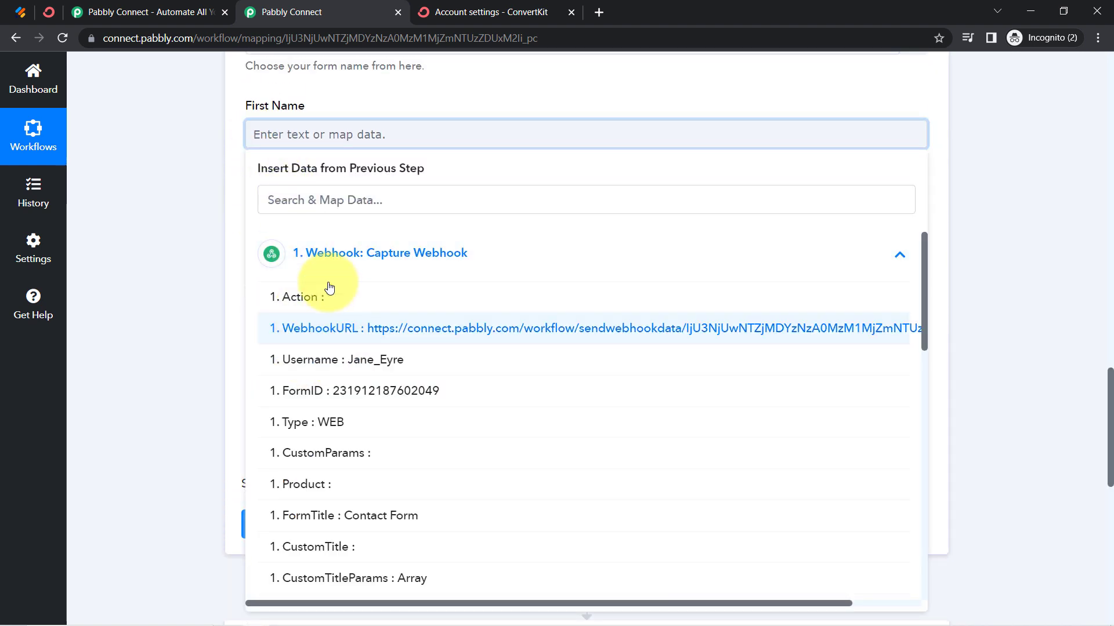
scroll(357, 396, down, 1)
scroll(357, 396, down, 6)
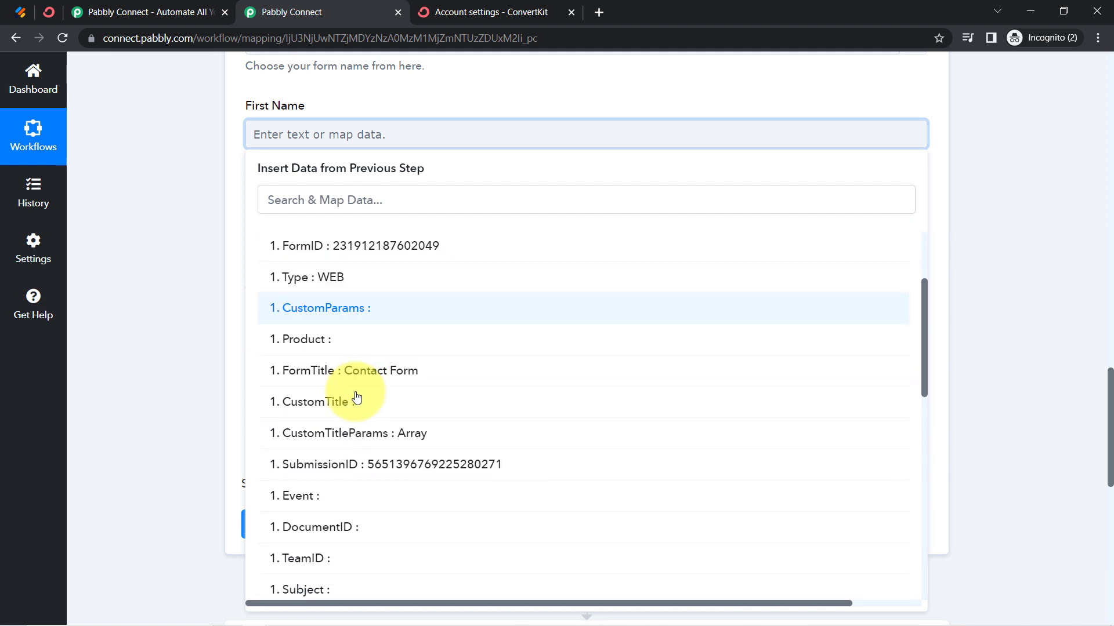
scroll(357, 397, down, 2)
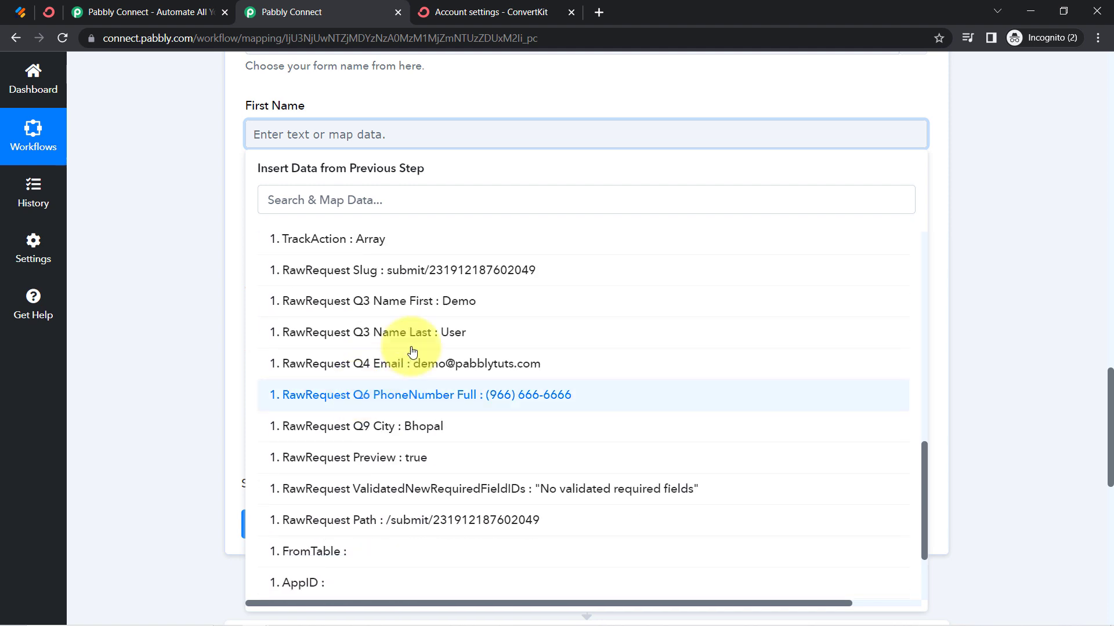
click(487, 298)
click(203, 225)
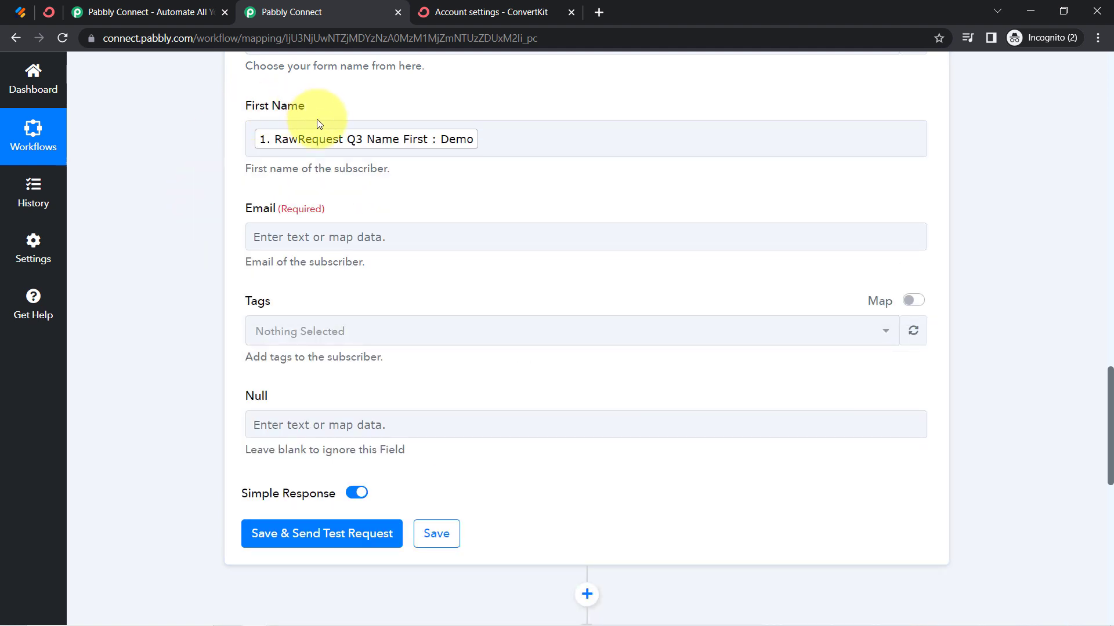
Search the webhook data for "@" and map the ConvertKit action's Email field to RawRequest Q4 Email
click(308, 244)
click(290, 305)
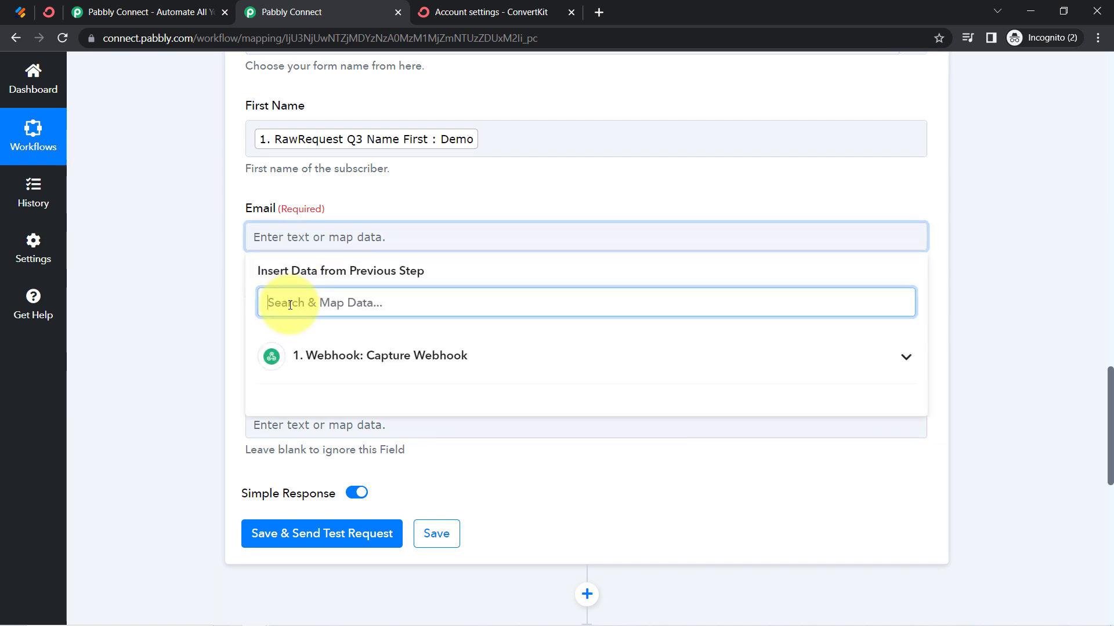
text(@)
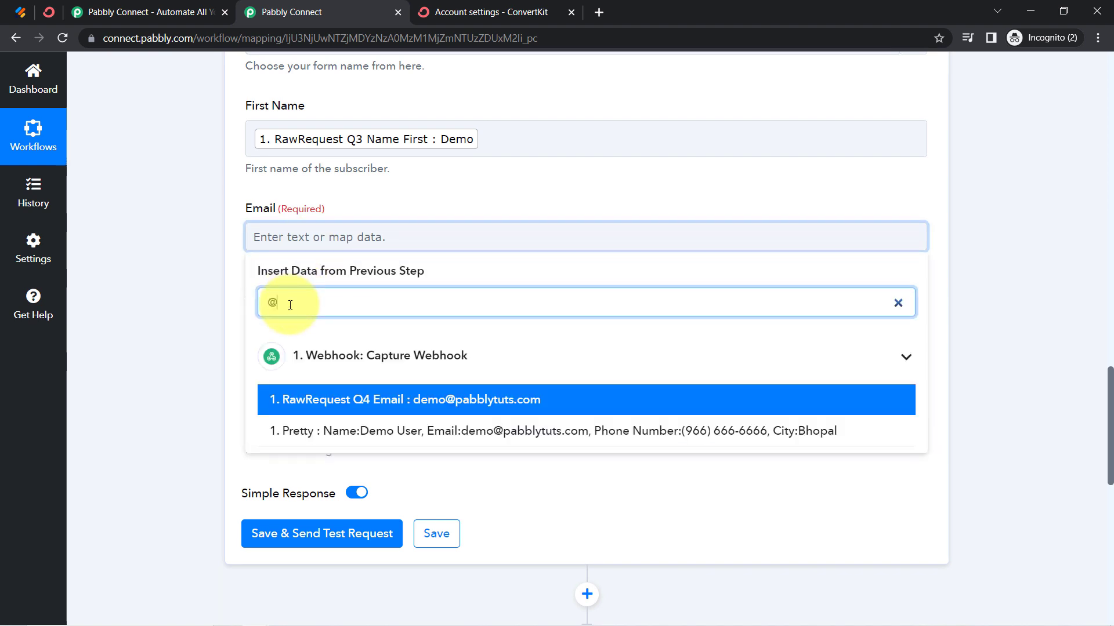
click(467, 408)
click(187, 365)
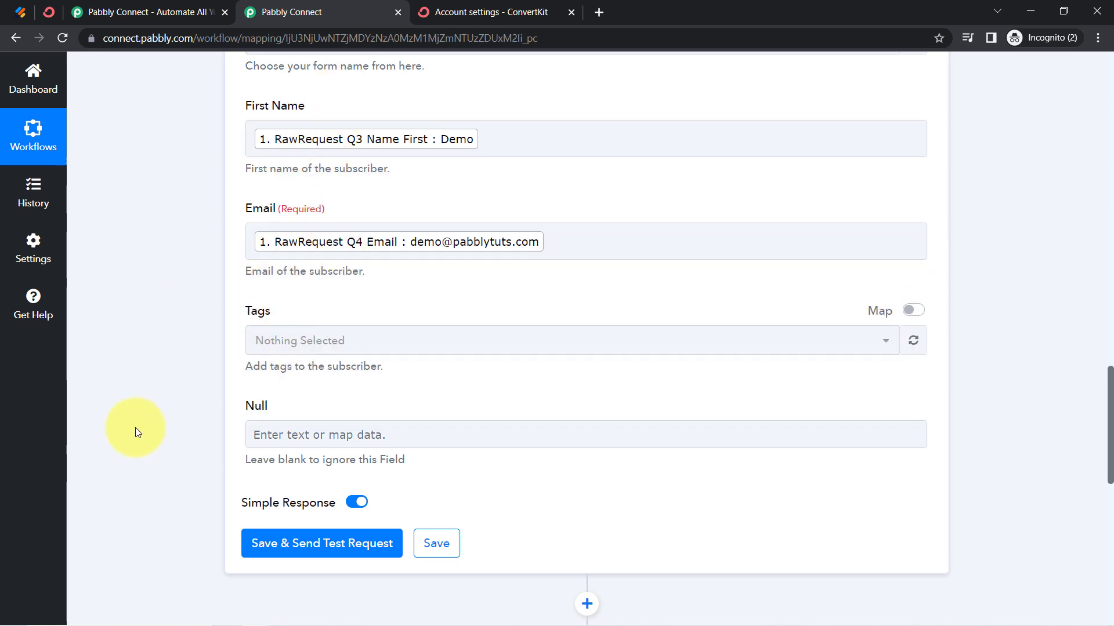
scroll(150, 410, down, 2)
scroll(150, 405, down, 2)
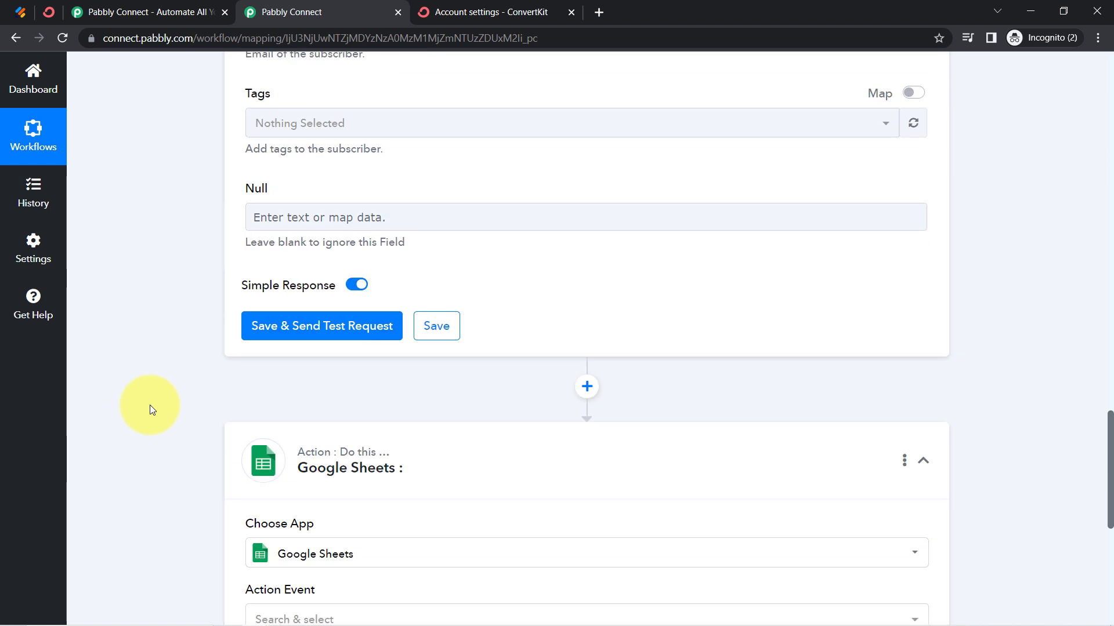
Review the First Name and Email mappings in the ConvertKit action after checking the Jotform submission page
click(20, 8)
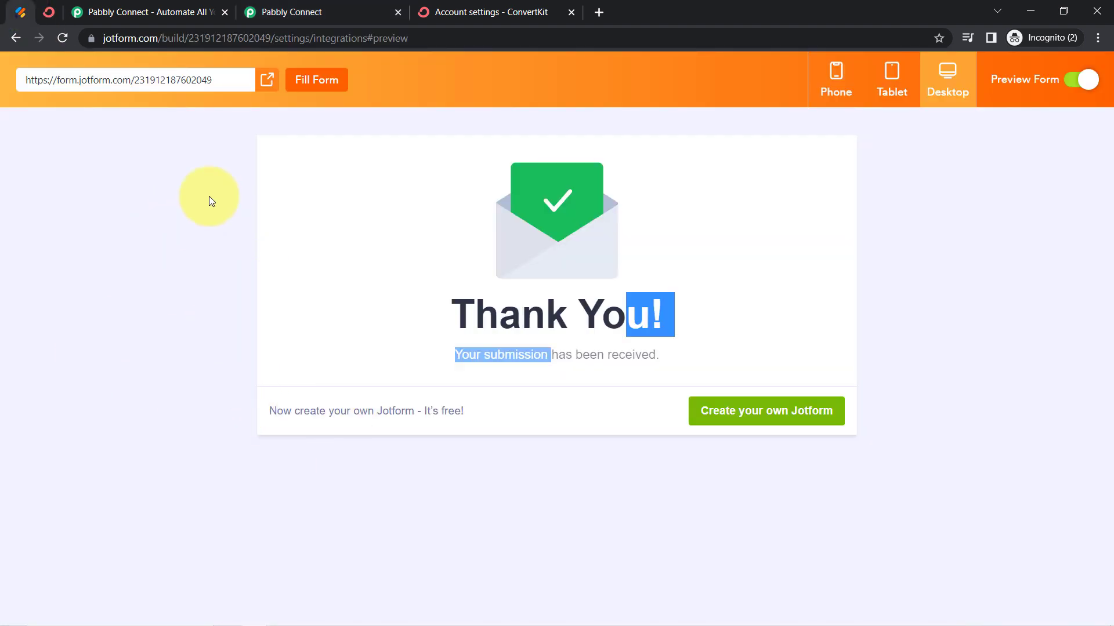
click(291, 11)
scroll(187, 349, up, 4)
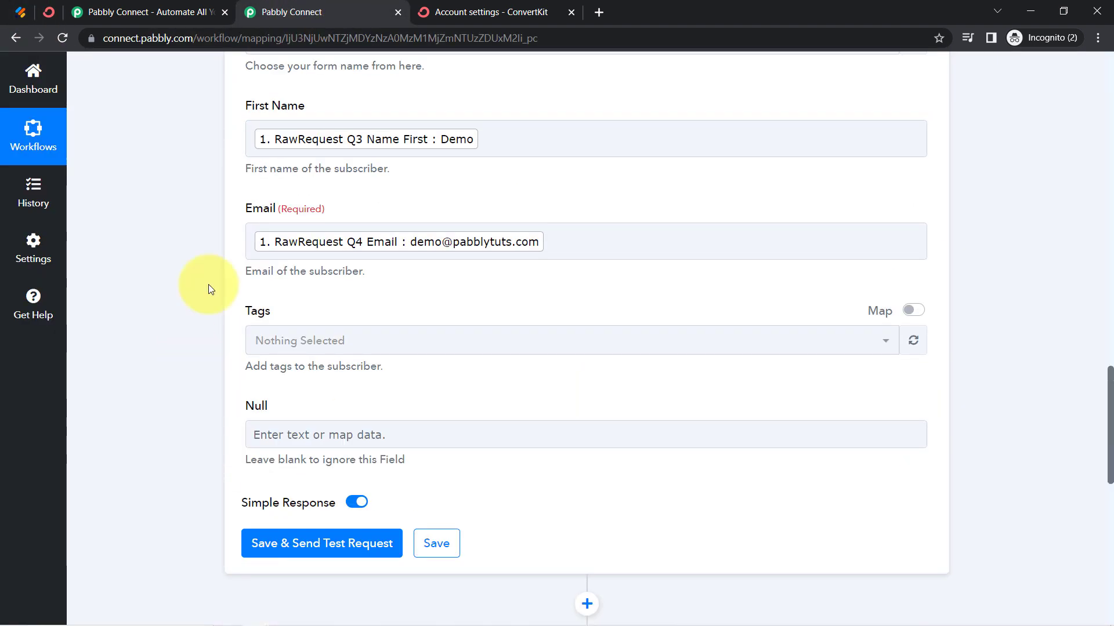
click(304, 133)
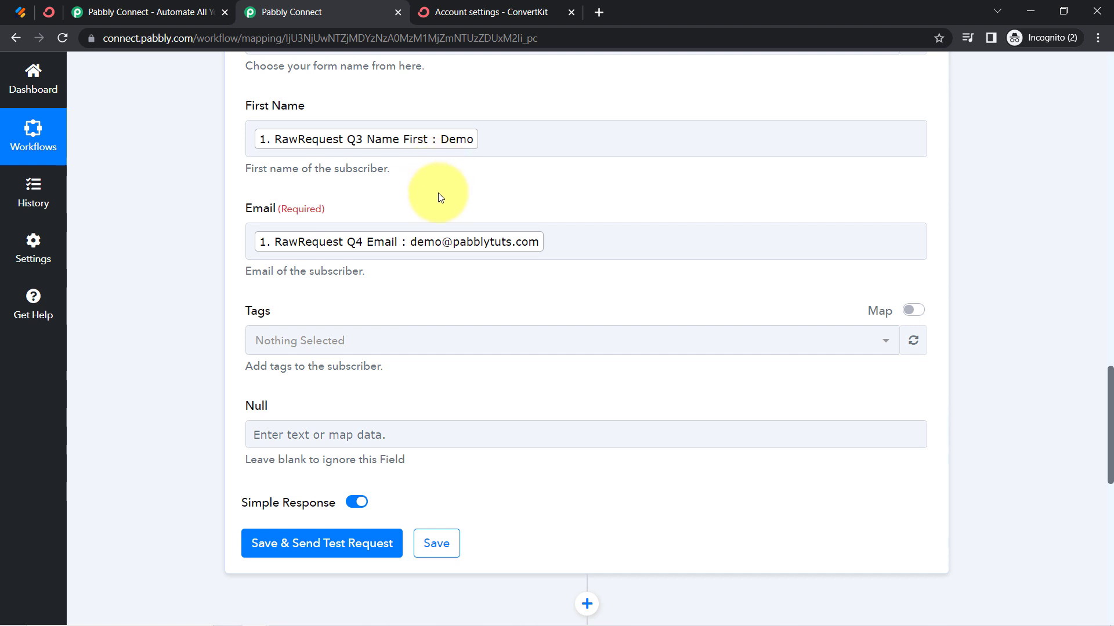
scroll(281, 397, down, 4)
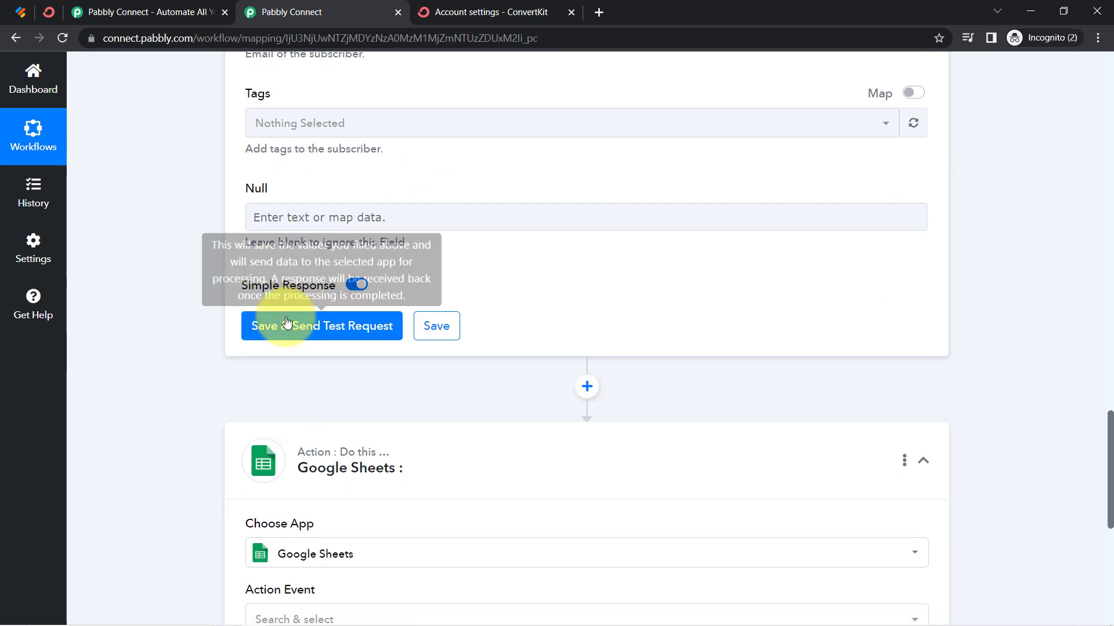
Switch to the ConvertKit account and open its Subscribers page to examine the confirmed subscribers list
click(49, 12)
scroll(145, 174, up, 2)
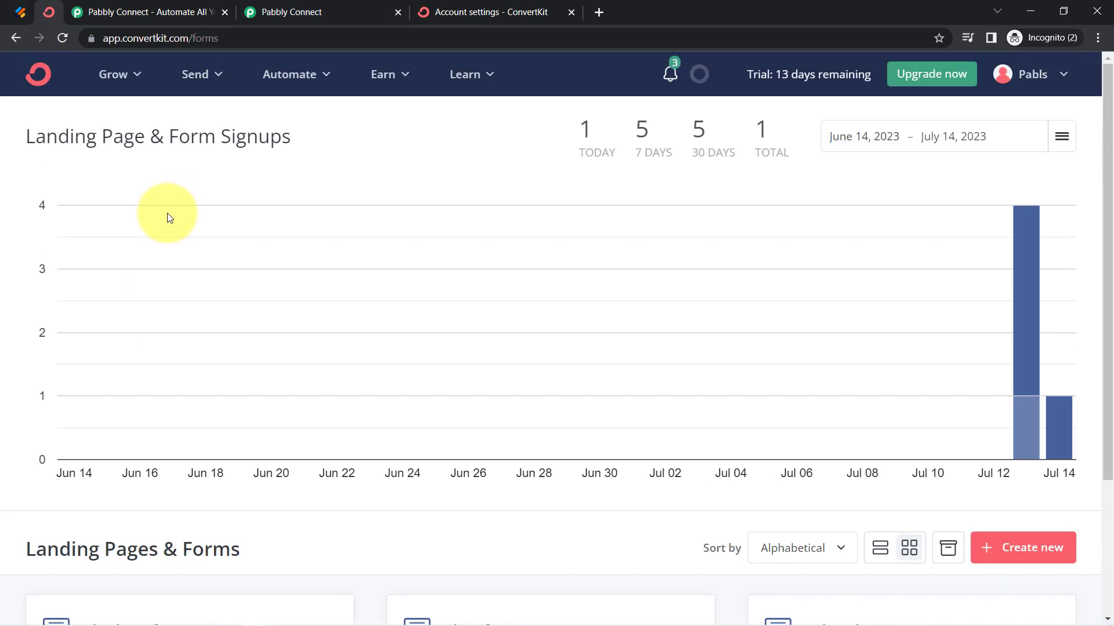
click(215, 77)
click(139, 82)
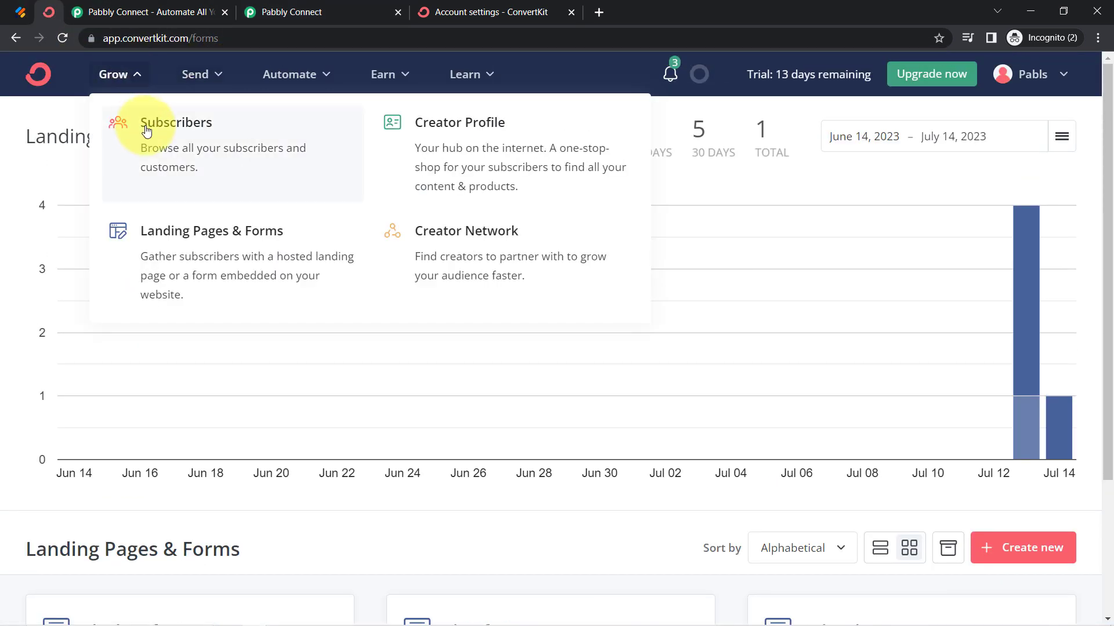
click(146, 130)
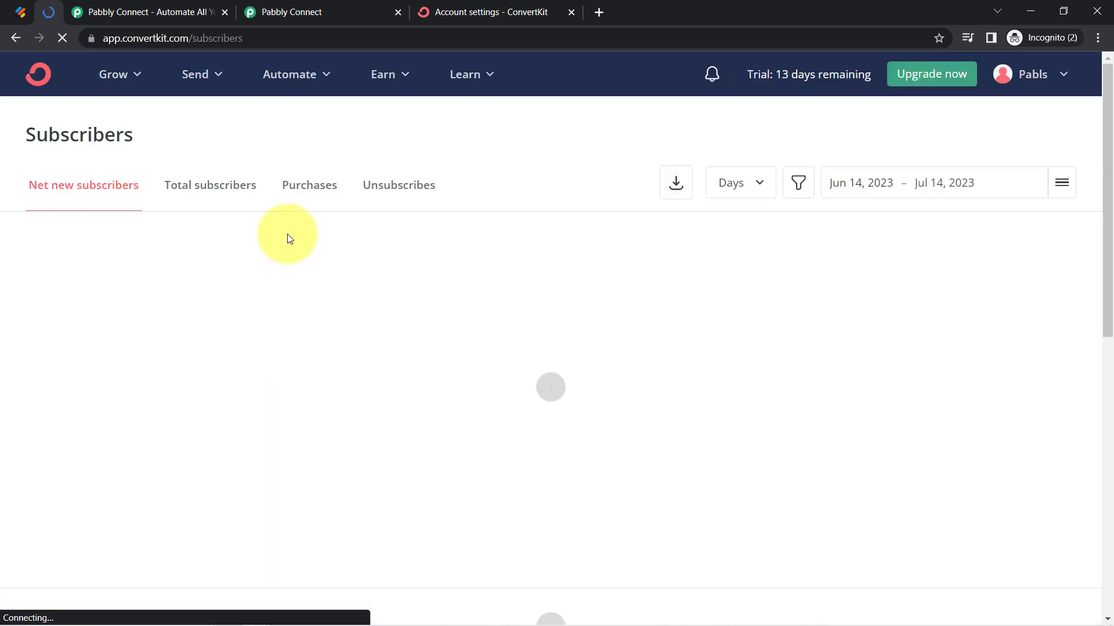
scroll(186, 335, down, 10)
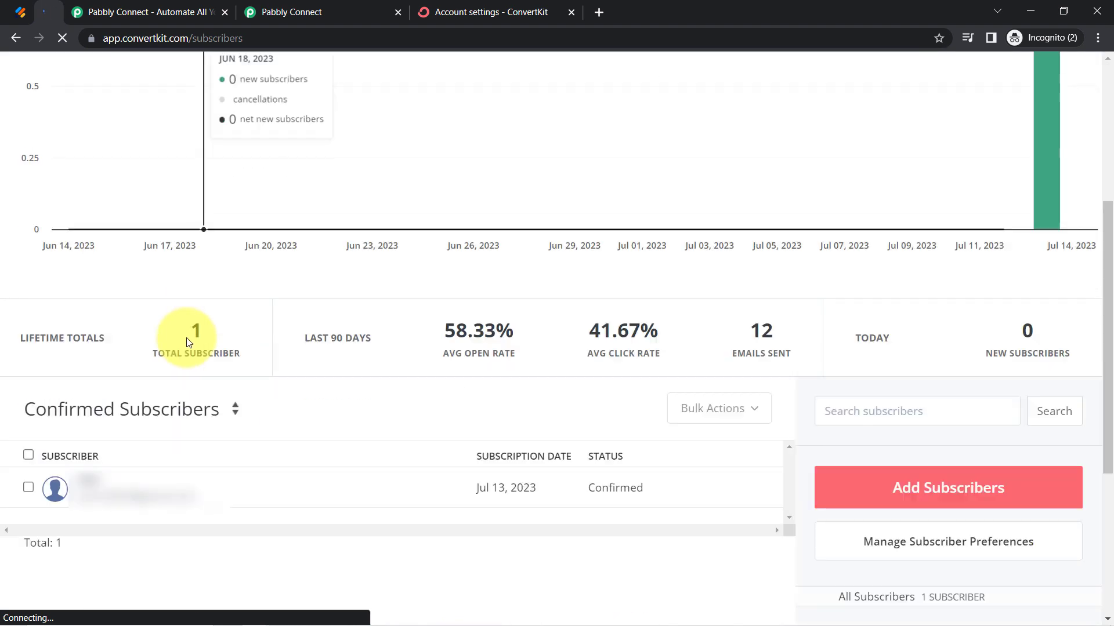
scroll(116, 307, up, 2)
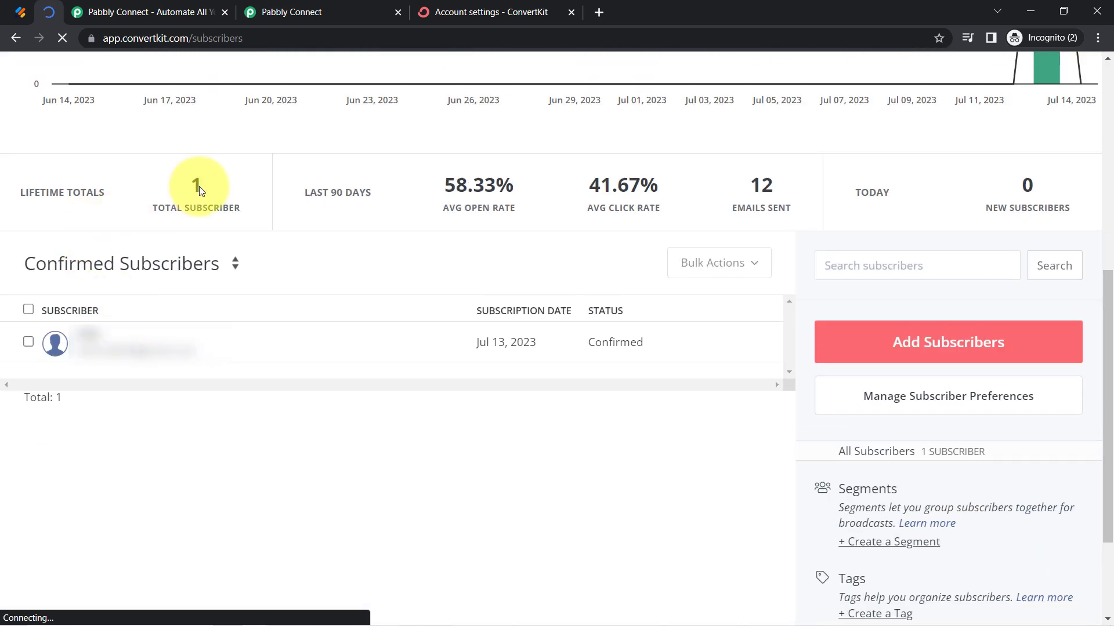
Change the ConvertKit subscriber list from confirmed to all subscribers and examine its entries
click(234, 265)
click(95, 288)
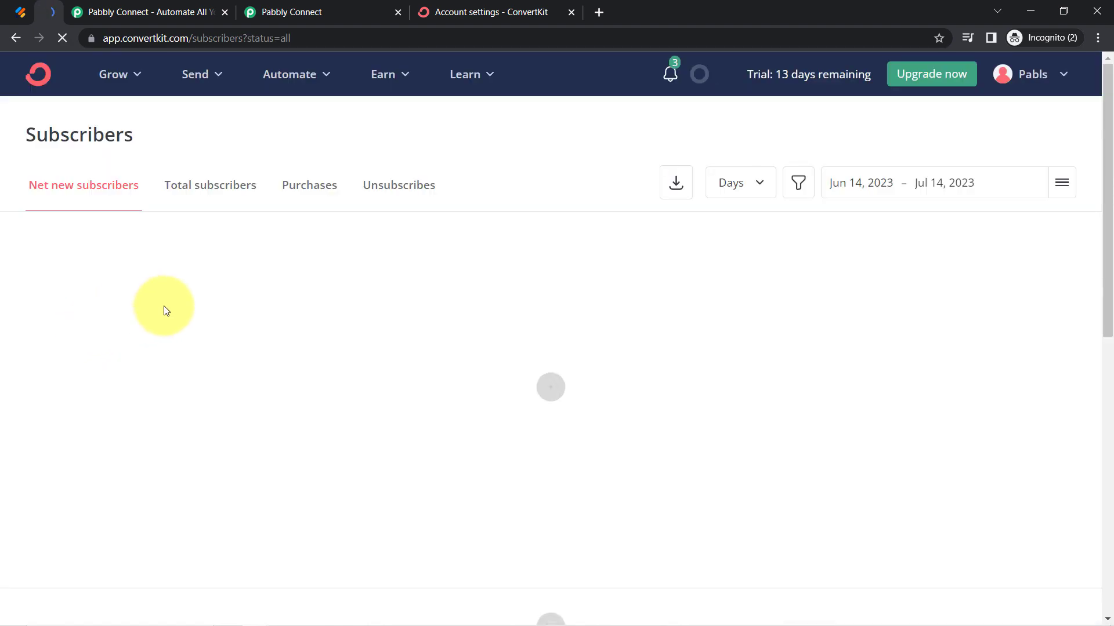
scroll(162, 360, down, 10)
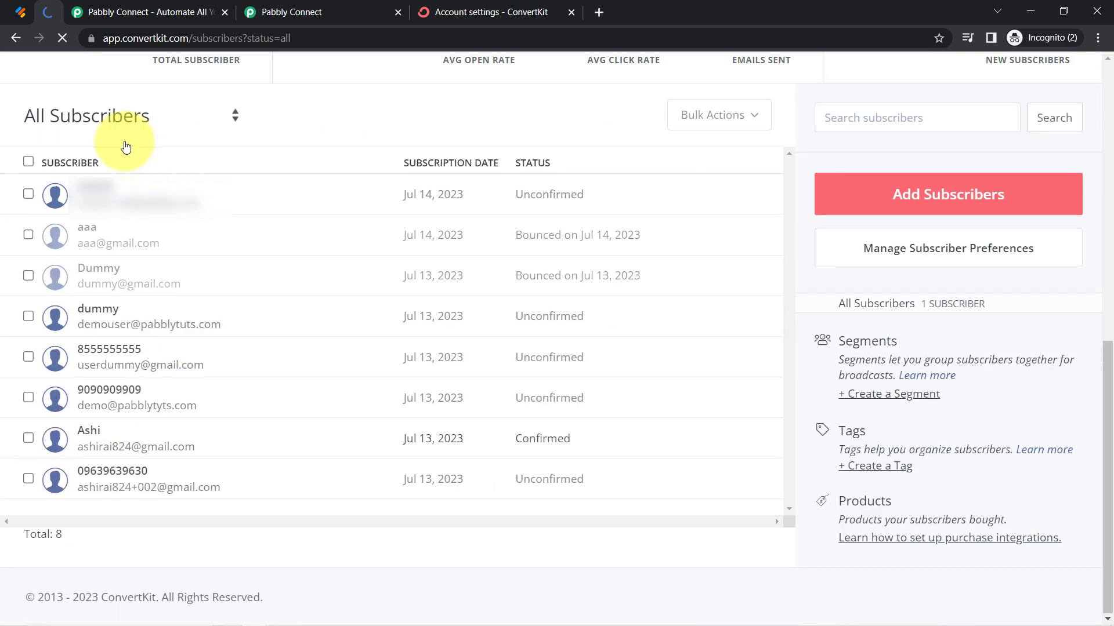
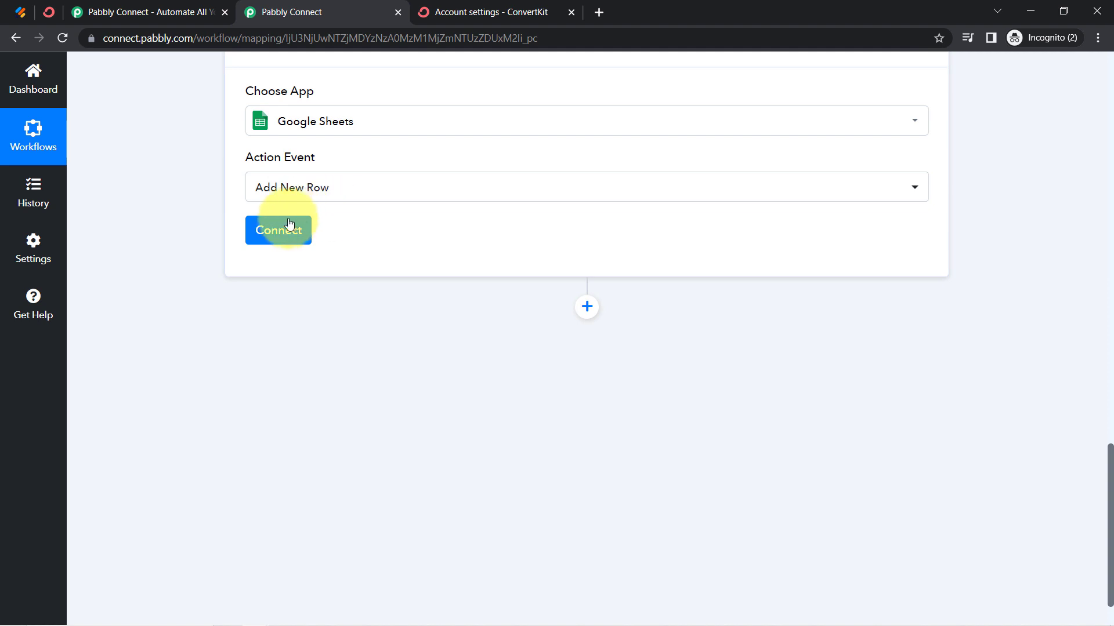
Connect the Google Sheets Add New Row action through the existing connection Google Sheets #3
click(286, 231)
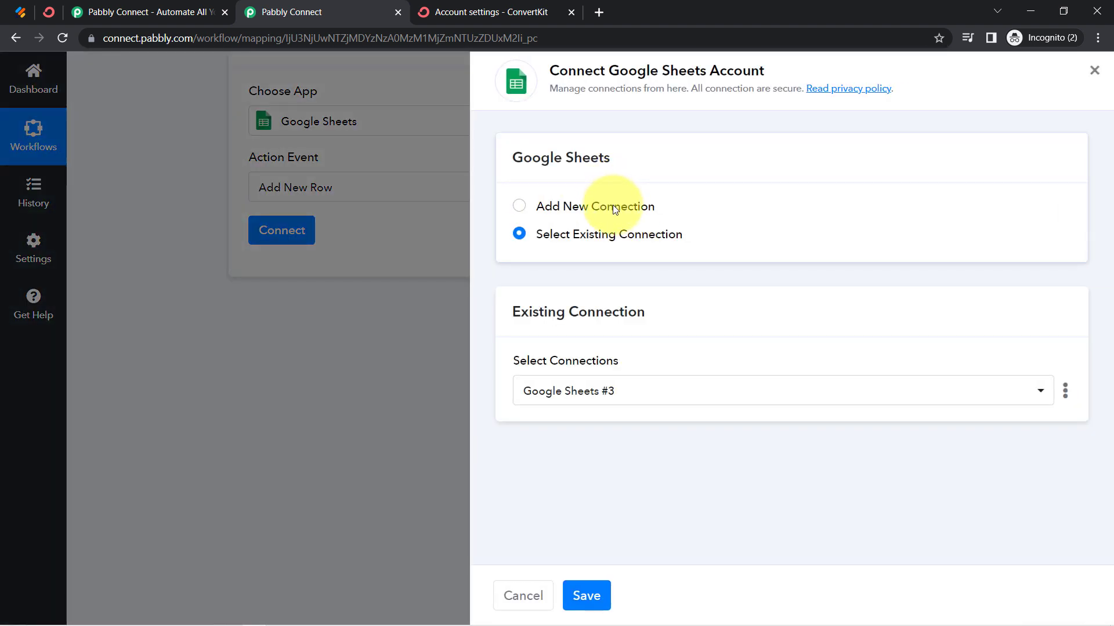
click(613, 205)
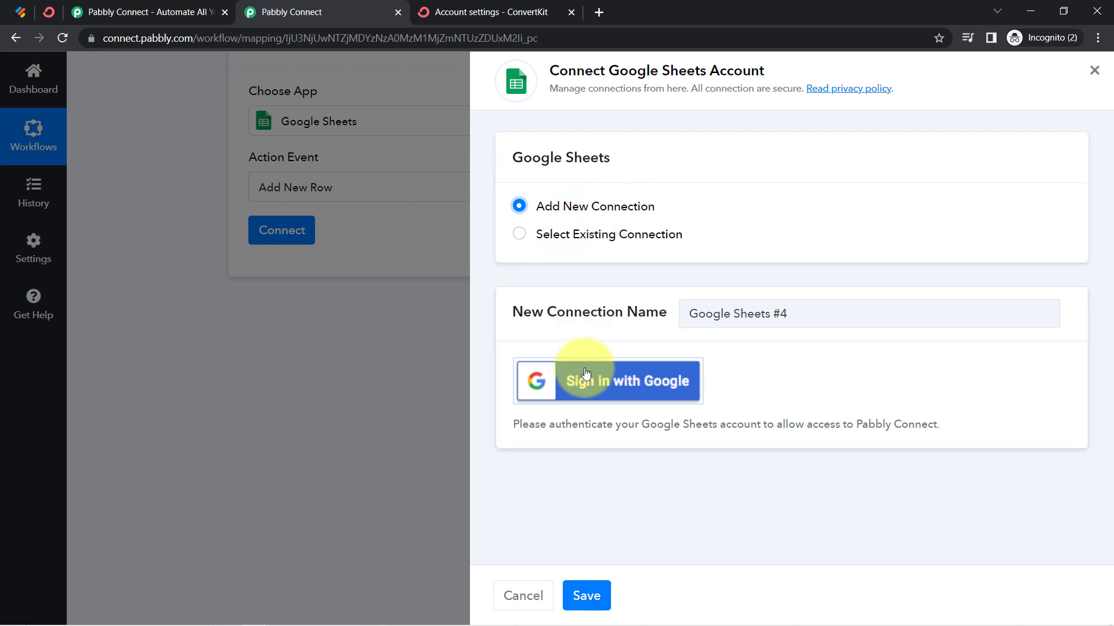
drag(568, 71, 734, 72)
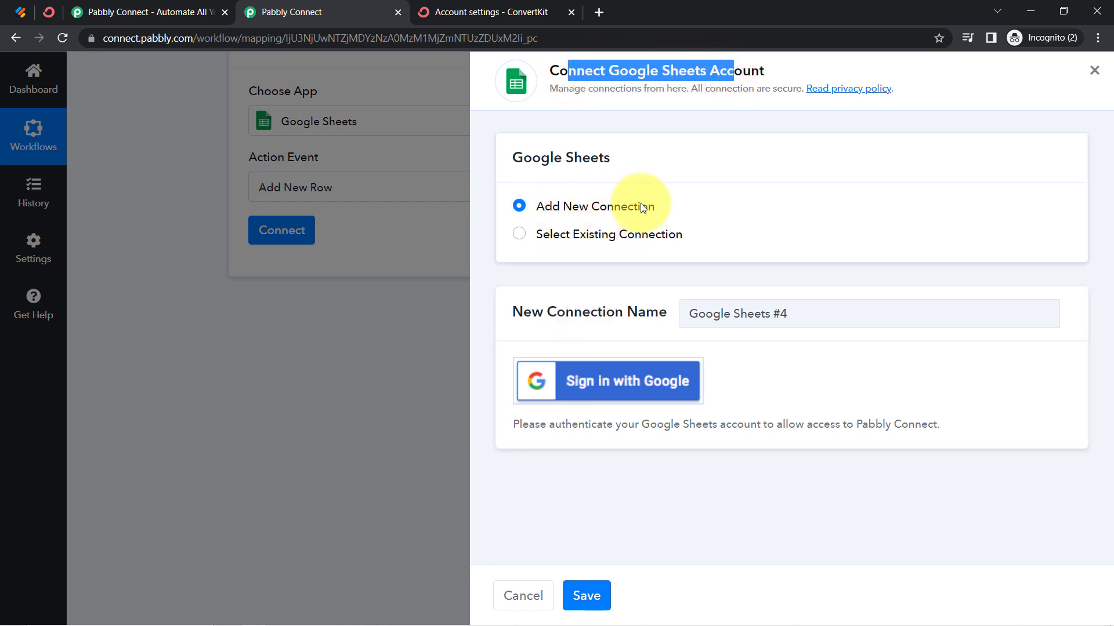
click(614, 231)
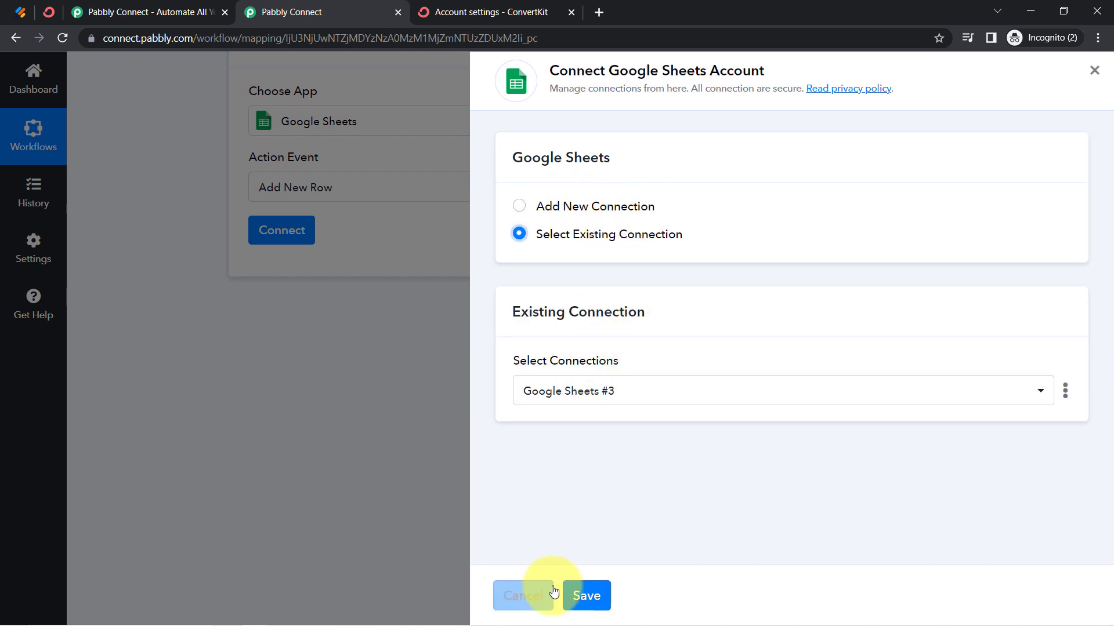
click(586, 596)
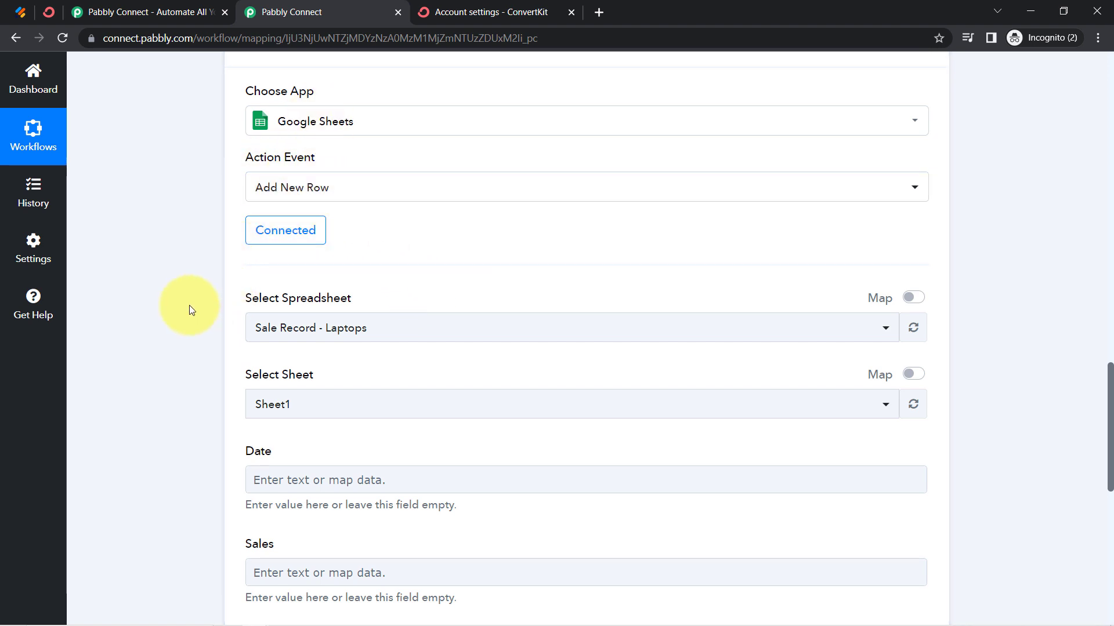
scroll(190, 305, down, 1)
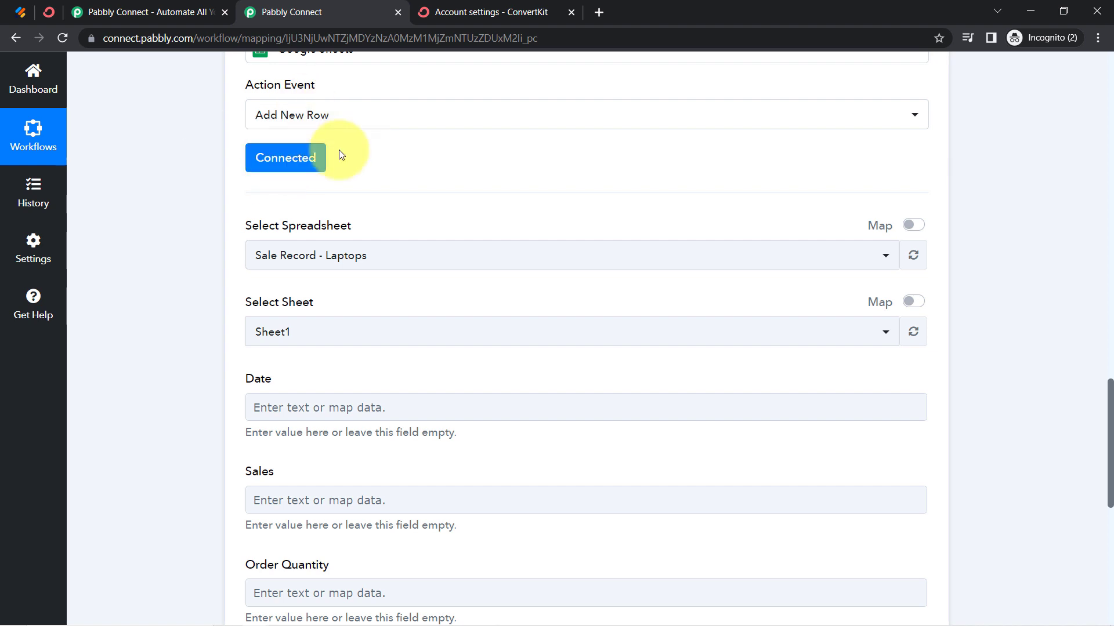
click(289, 262)
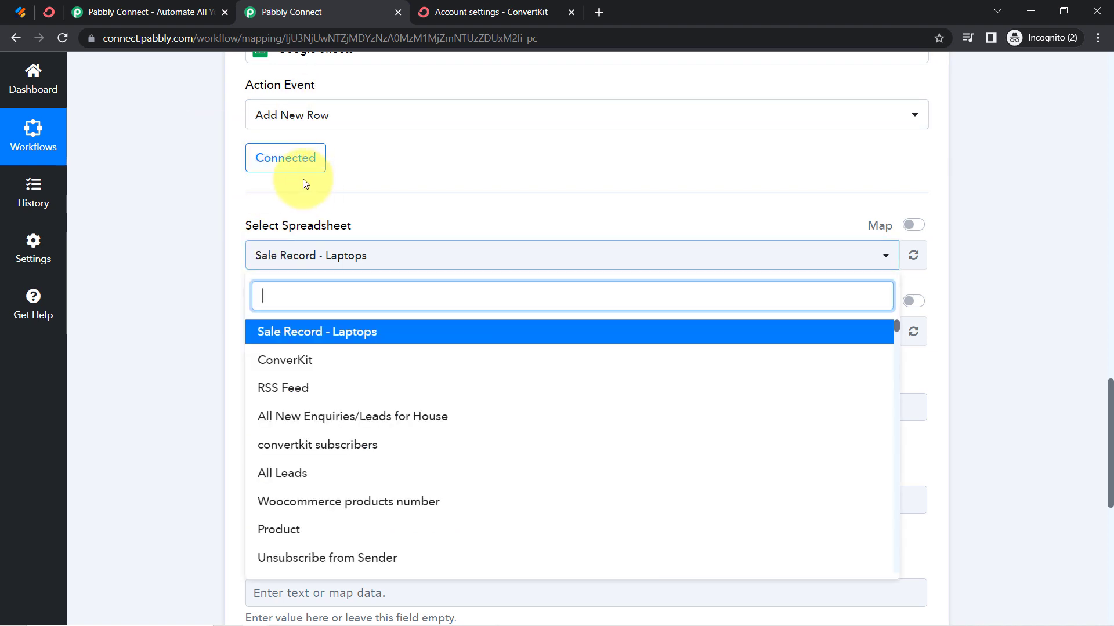
click(182, 248)
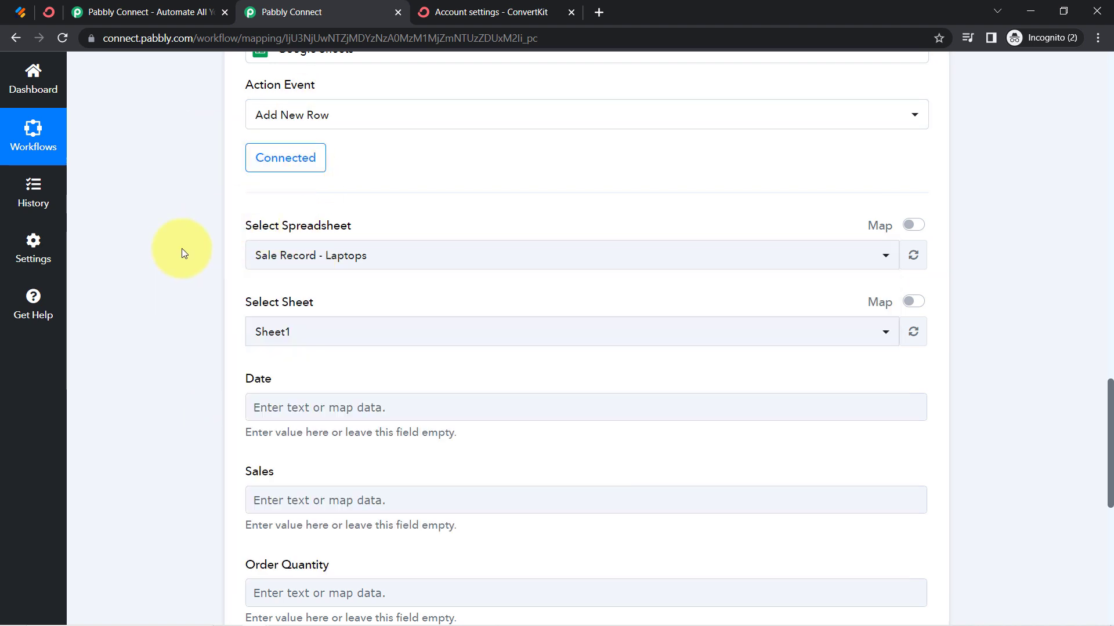
scroll(188, 238, down, 1)
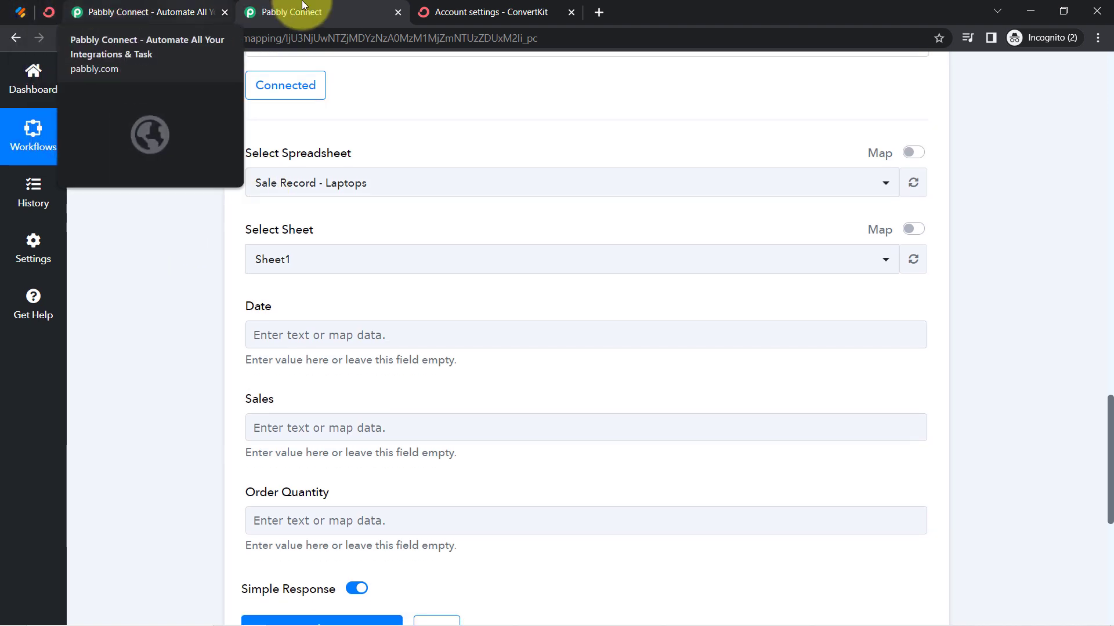
Open Google Sheets in a new browser tab and create a blank spreadsheet named Subscriber Data
click(458, 12)
click(599, 13)
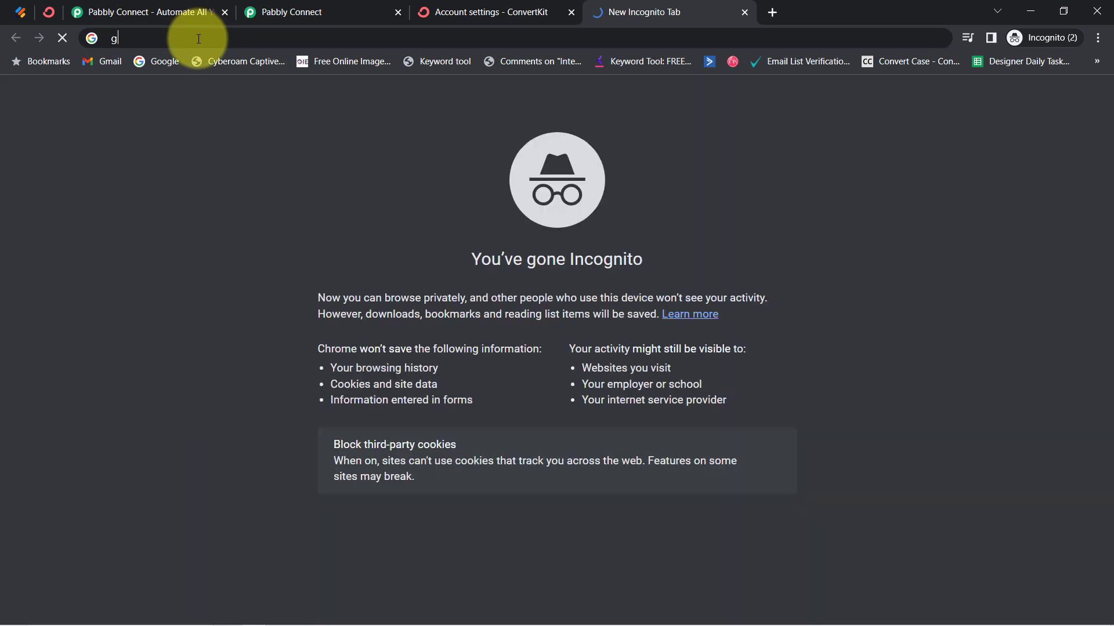
text(google sheets)
key(Return)
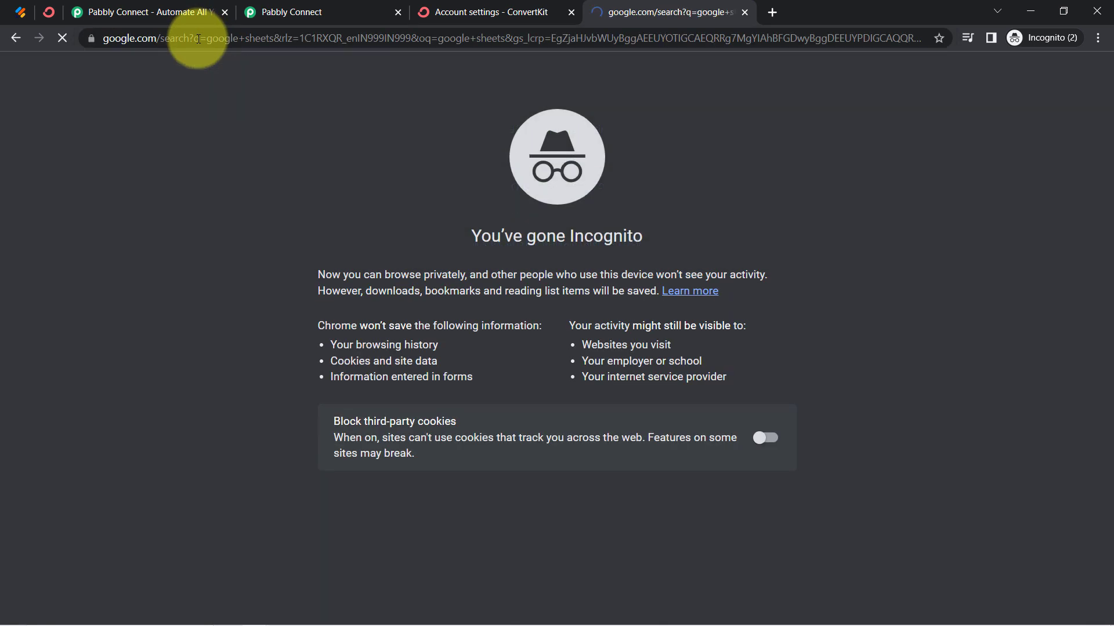
click(261, 259)
click(174, 186)
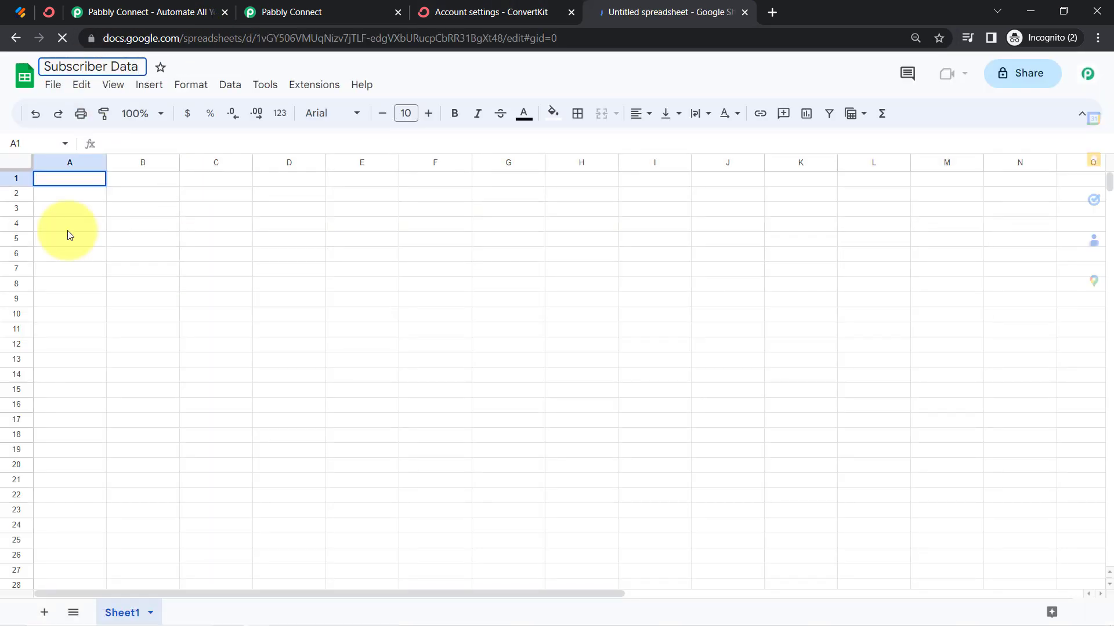
click(70, 253)
click(143, 113)
click(140, 233)
click(1097, 39)
click(1066, 164)
click(399, 323)
Enter the headers First Name, Last Name, Email and Phone Number in cells A1 to D1
click(133, 198)
text(First Name)
key(Return)
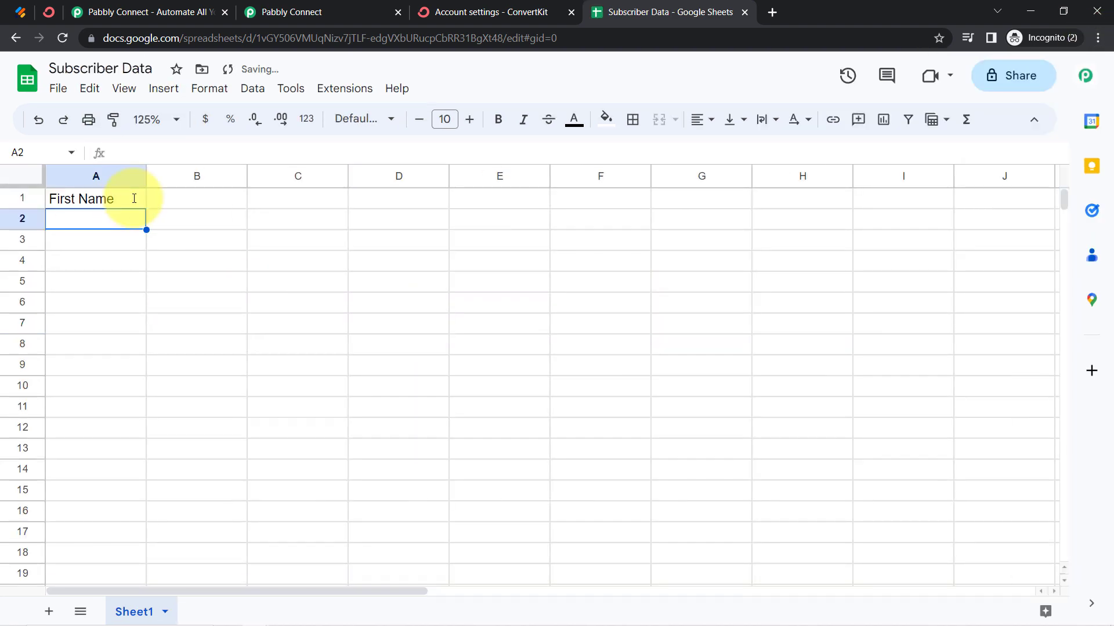
key(Up)
key(Right)
text(Last Name)
key(Return)
key(Up)
key(Right)
text(Email)
key(Return)
key(Right)
key(Up)
text(Phone Number)
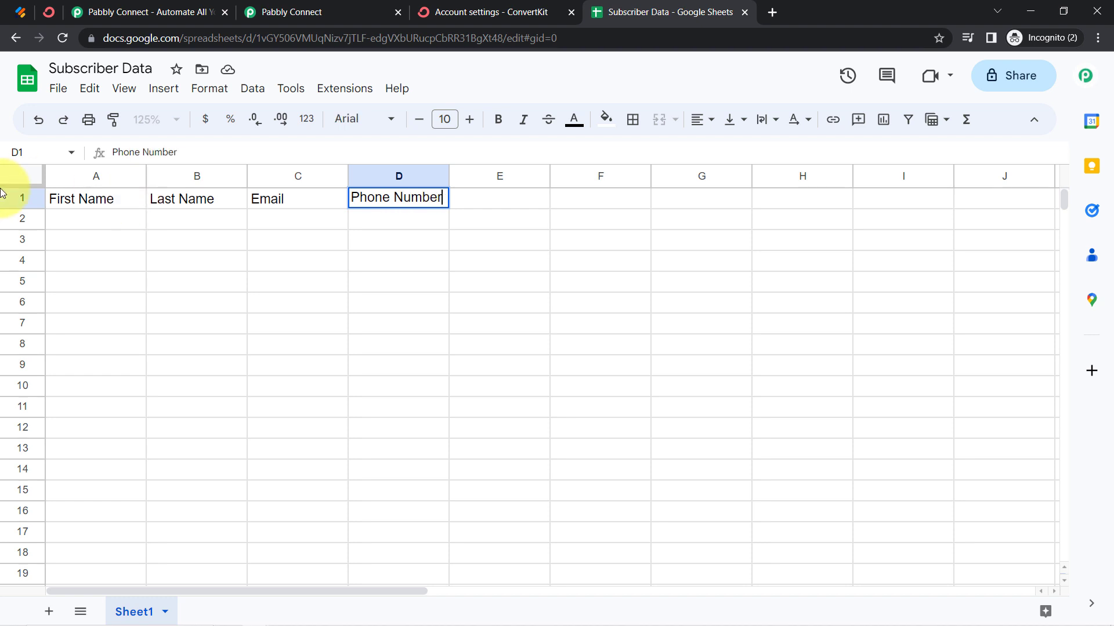
Format the header row as bold with font size 13
click(16, 199)
key(ctrl+b)
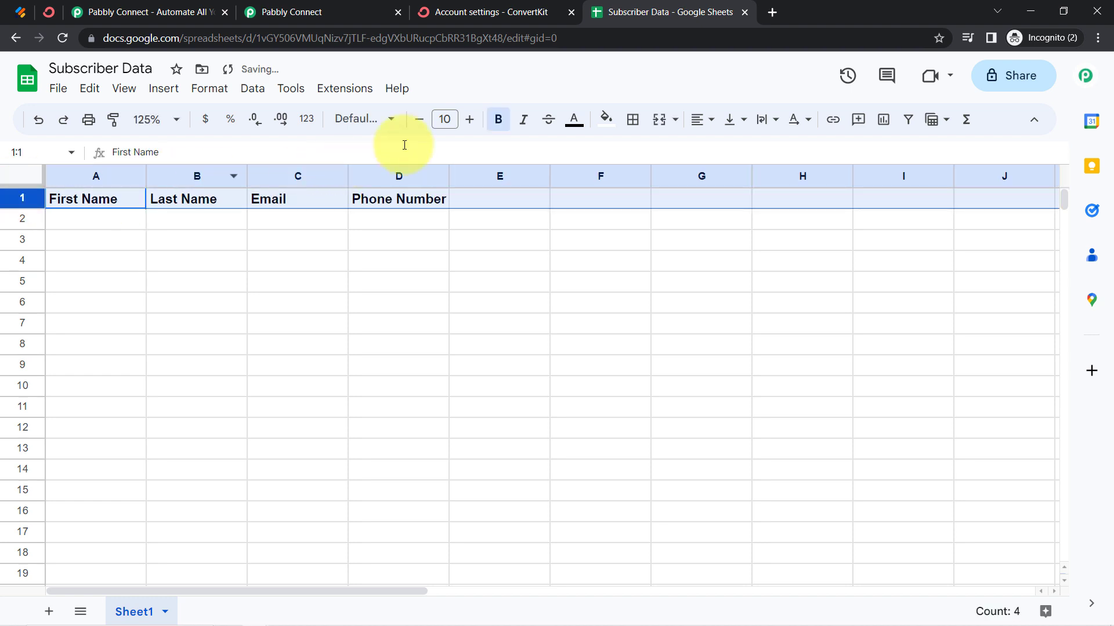
click(470, 119)
click(469, 120)
click(470, 119)
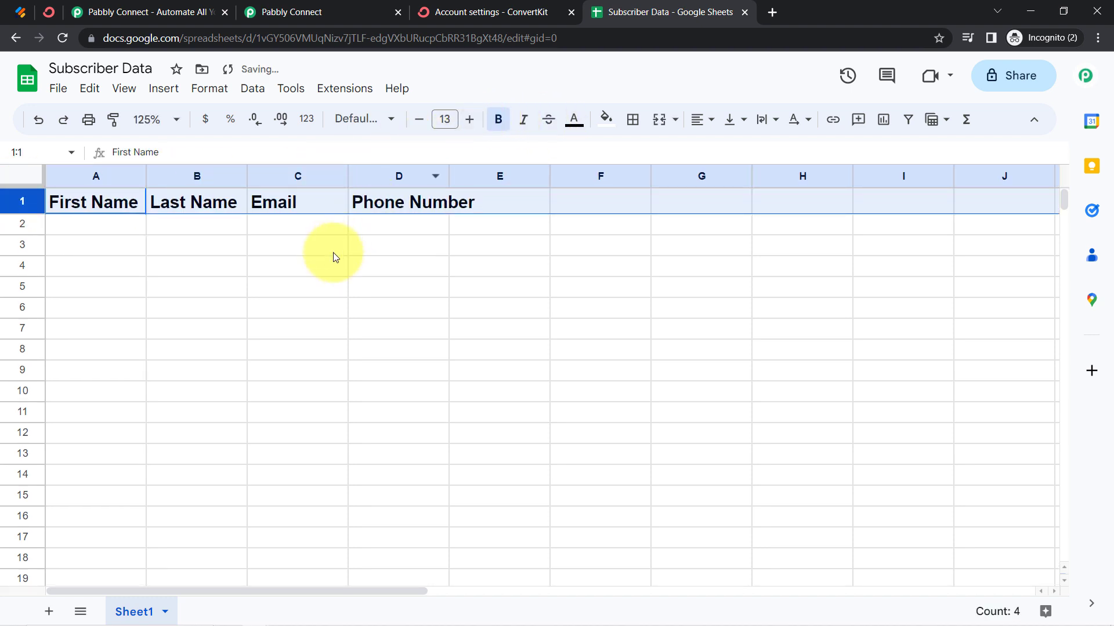
Widen the First Name, Last Name and Email columns of the Subscriber Data sheet
click(334, 244)
drag(248, 177, 295, 176)
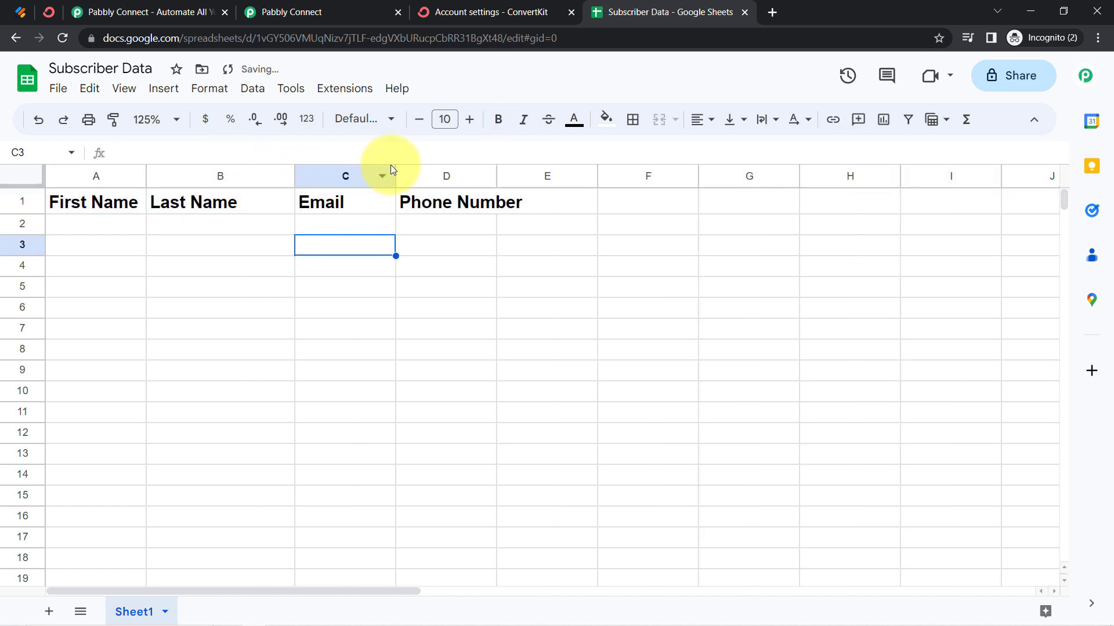
drag(395, 177, 500, 176)
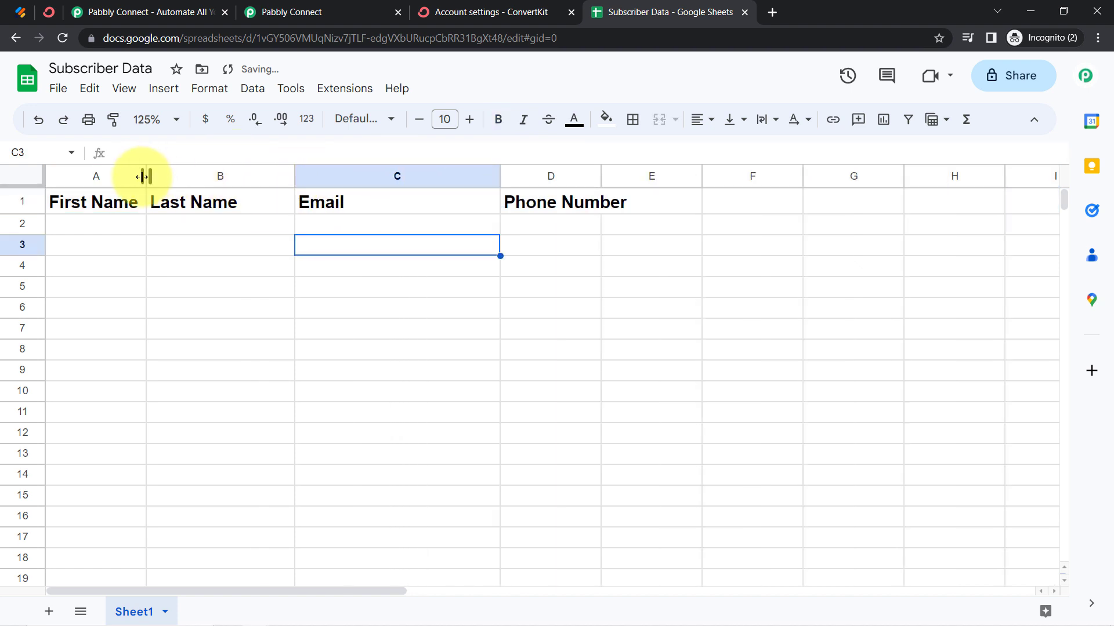
drag(150, 182, 242, 174)
Return to the Pabbly Connect workflow, refresh the spreadsheet list and select Subscriber Data as the action's spreadsheet
click(261, 12)
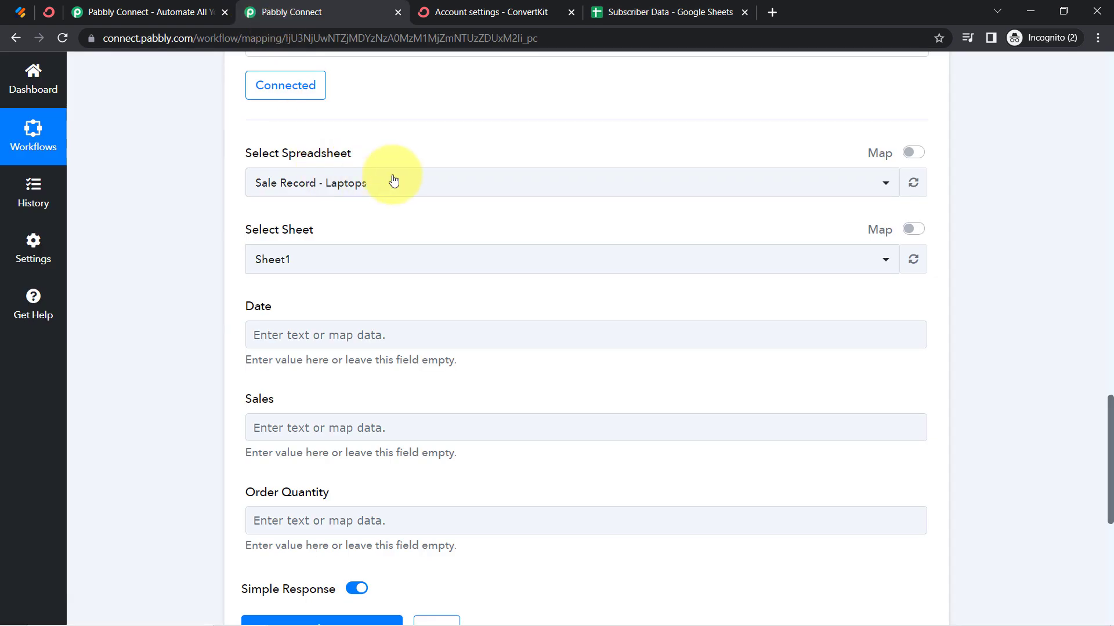
click(914, 185)
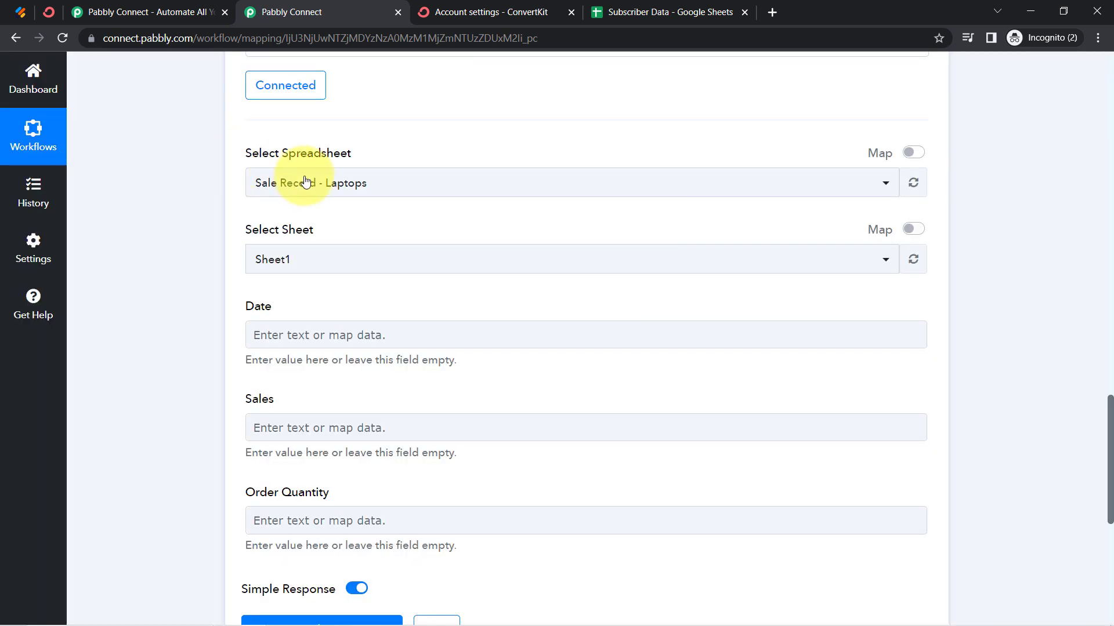
click(297, 181)
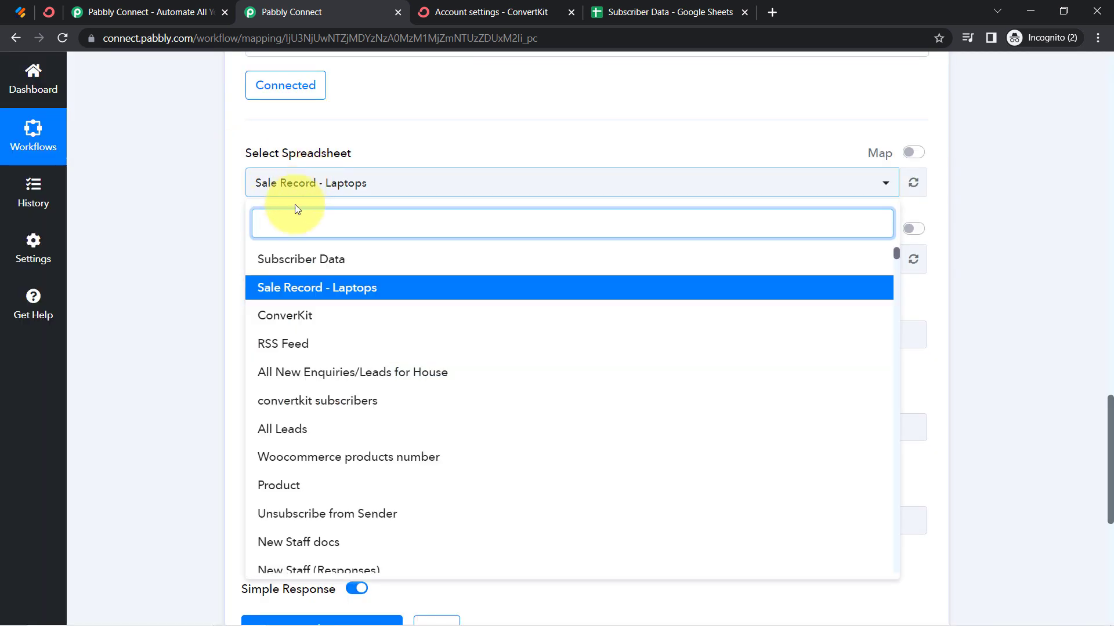
click(282, 261)
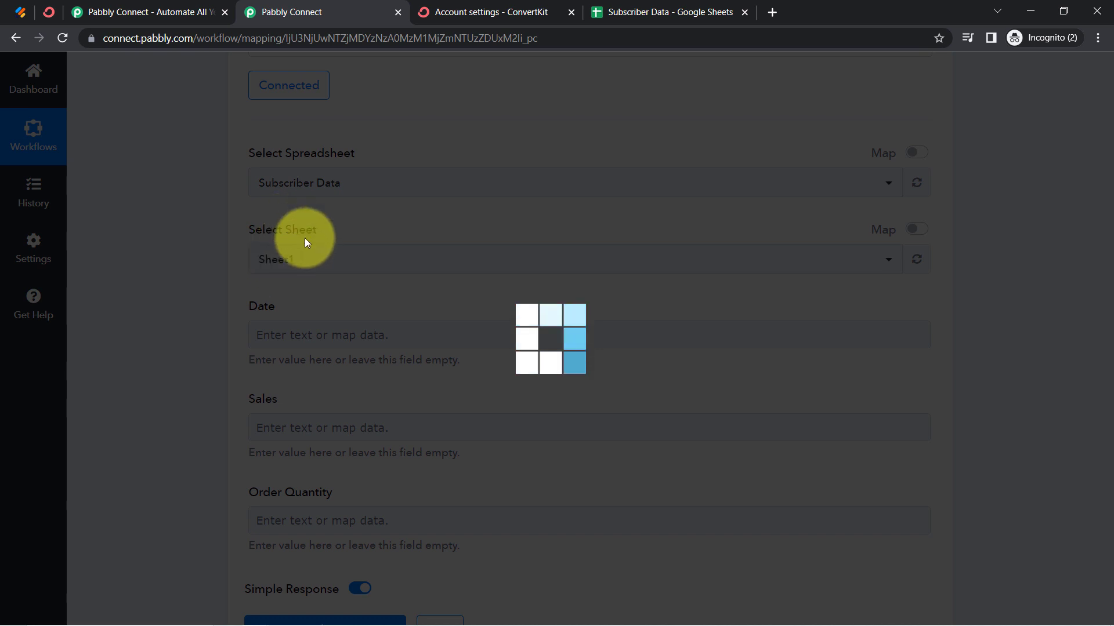
Compare the Google Sheets action's mapping fields with the header columns A to D of the Subscriber Data sheet
click(638, 12)
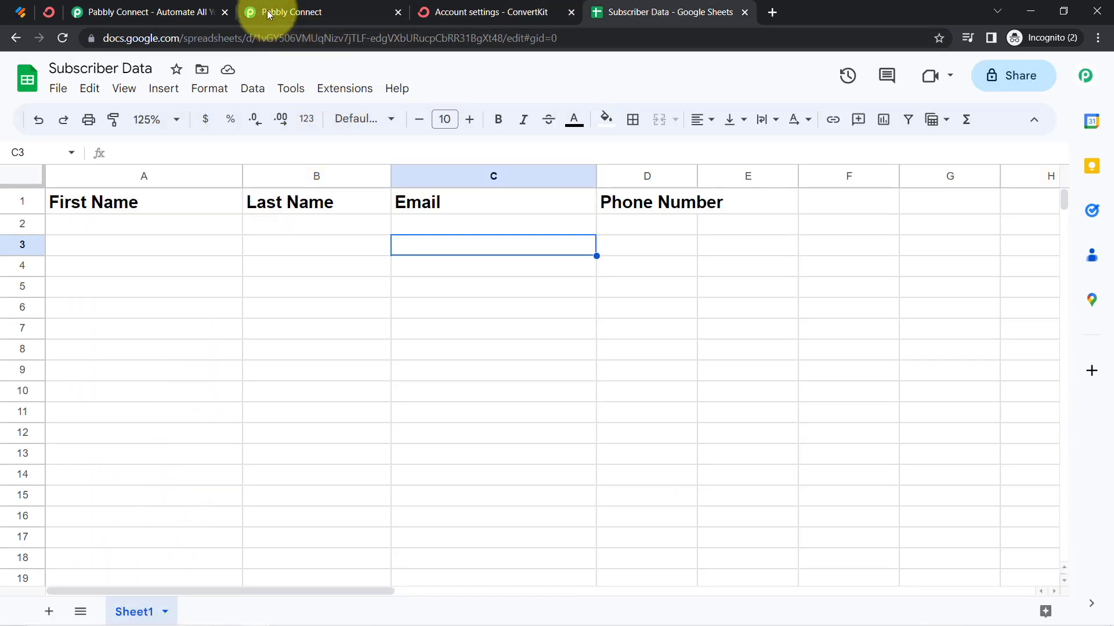
click(287, 12)
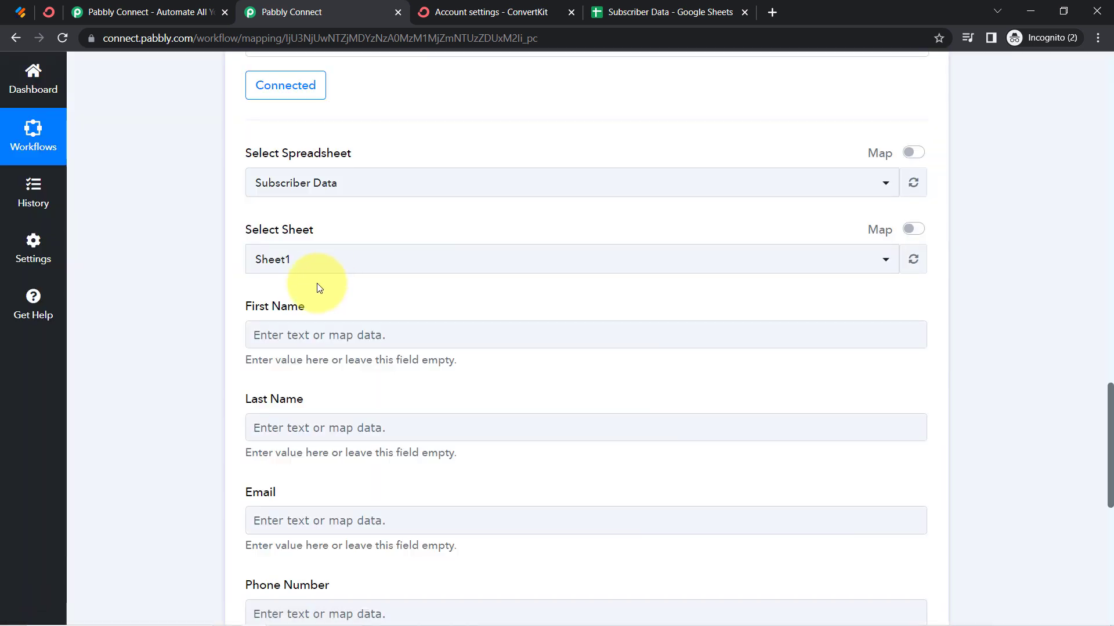
scroll(238, 316, down, 2)
drag(255, 169, 254, 244)
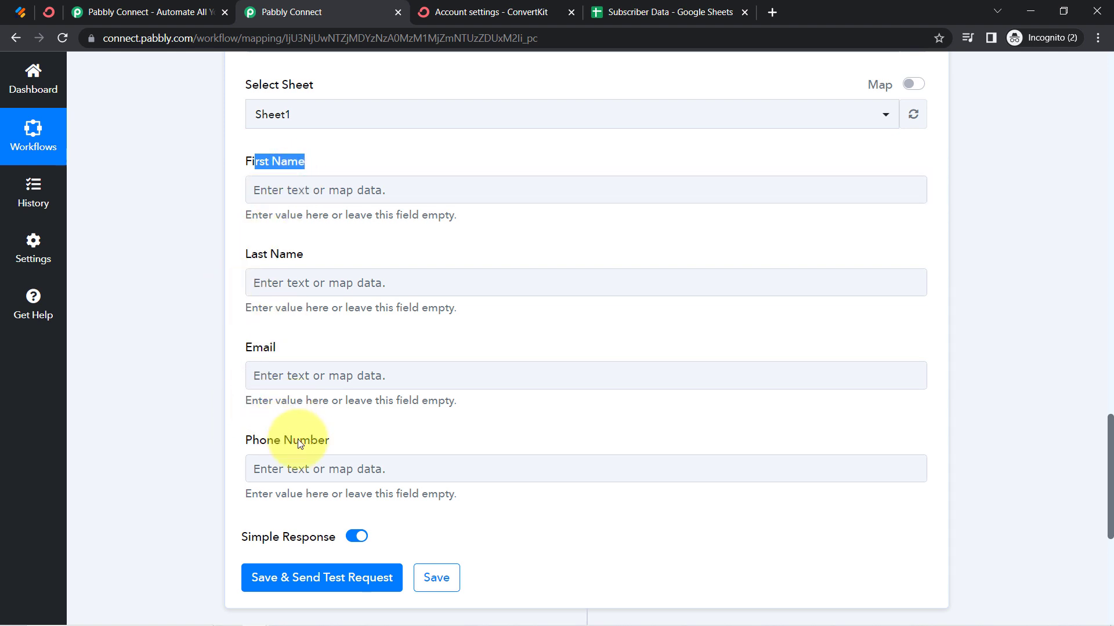
click(196, 281)
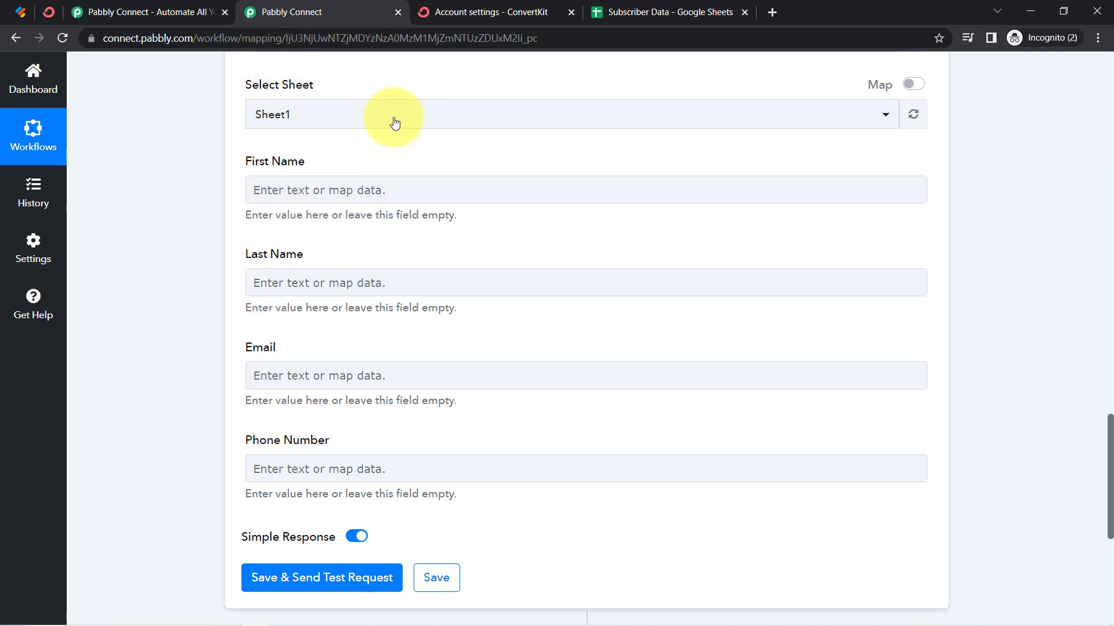
click(612, 7)
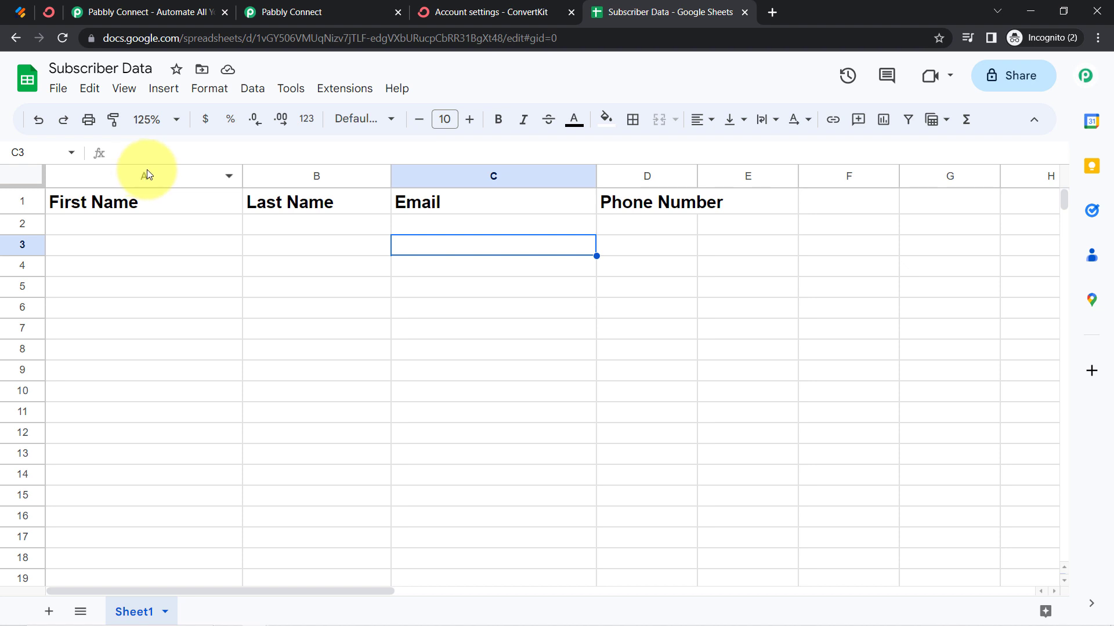
click(147, 174)
click(310, 176)
click(459, 176)
click(627, 176)
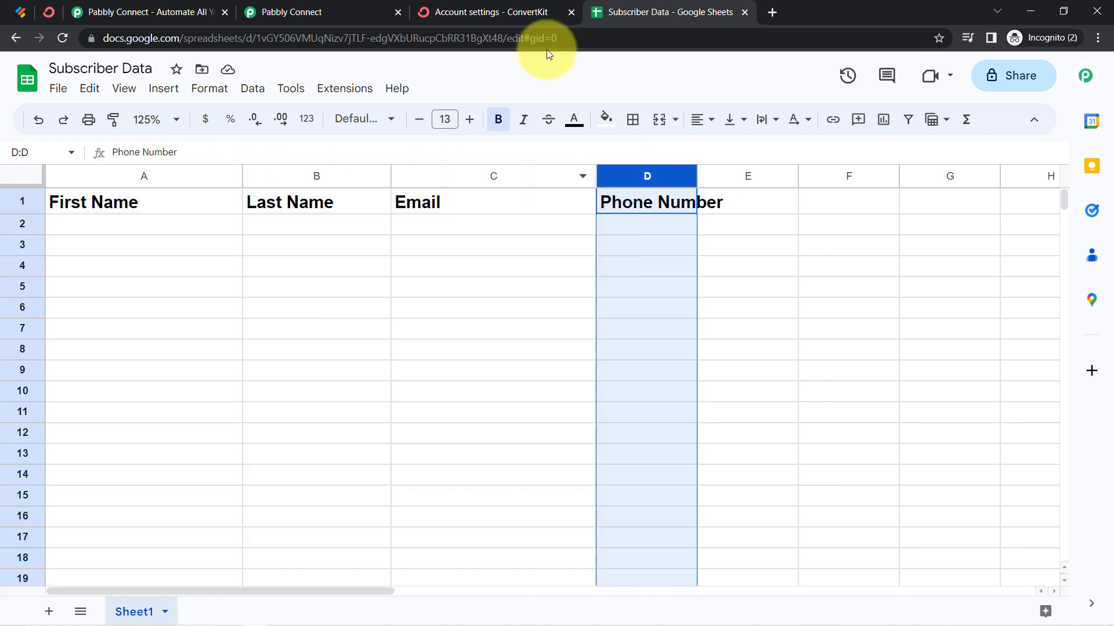
Switch back to the Pabbly Connect workflow and close the ConvertKit account settings tab
click(526, 7)
click(286, 10)
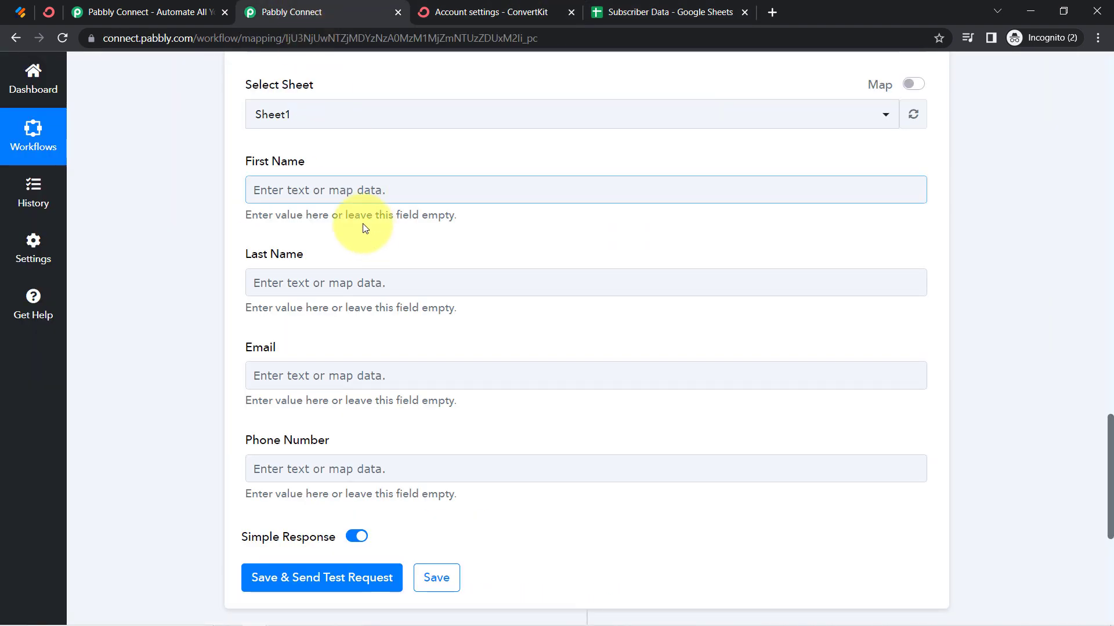
click(568, 12)
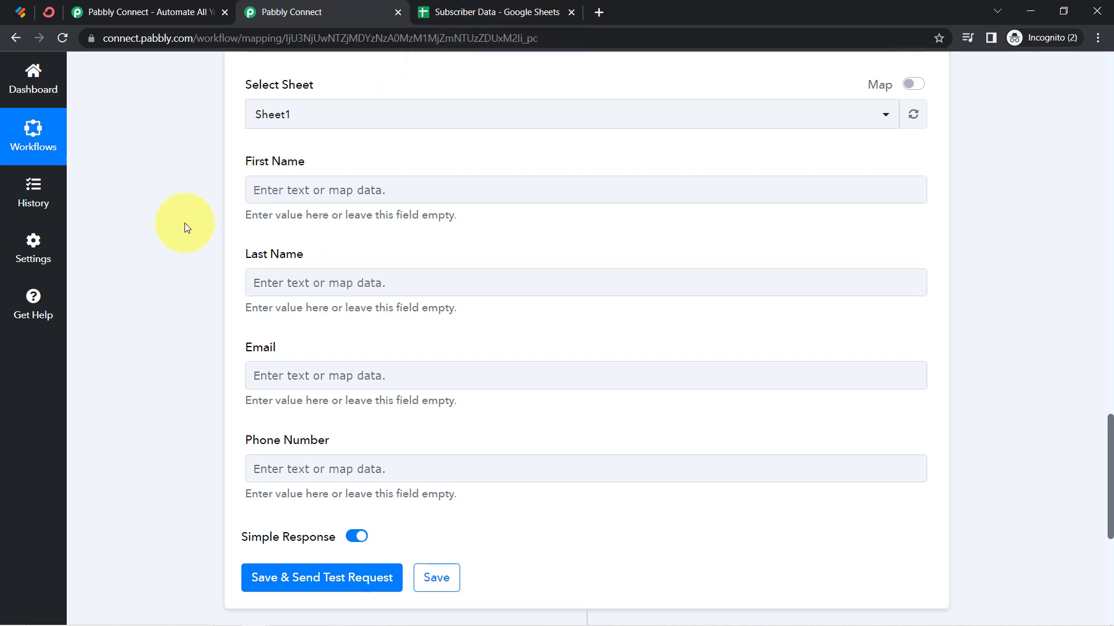
Search the webhook data for "dem" and map the Google Sheets action's First Name field to RawRequest Q3 Name First
click(279, 200)
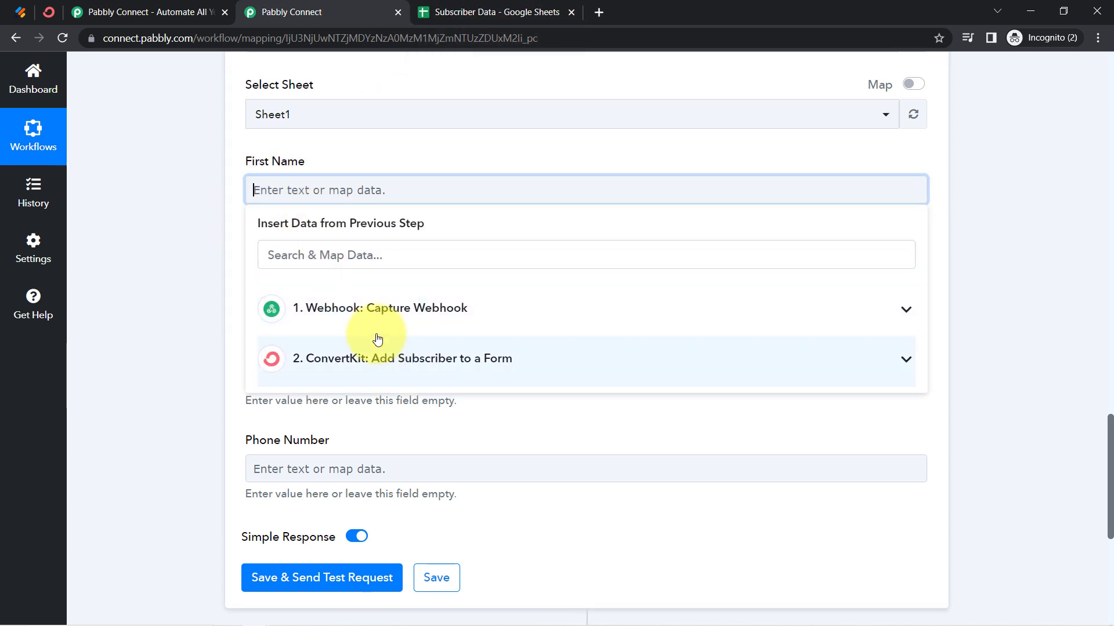
click(316, 312)
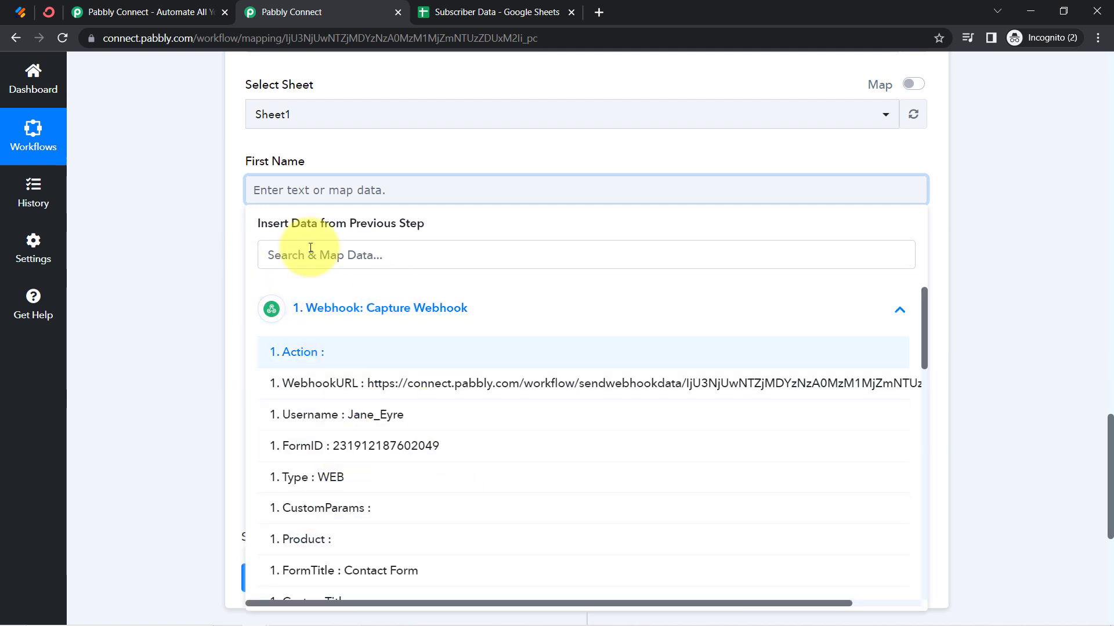
click(288, 253)
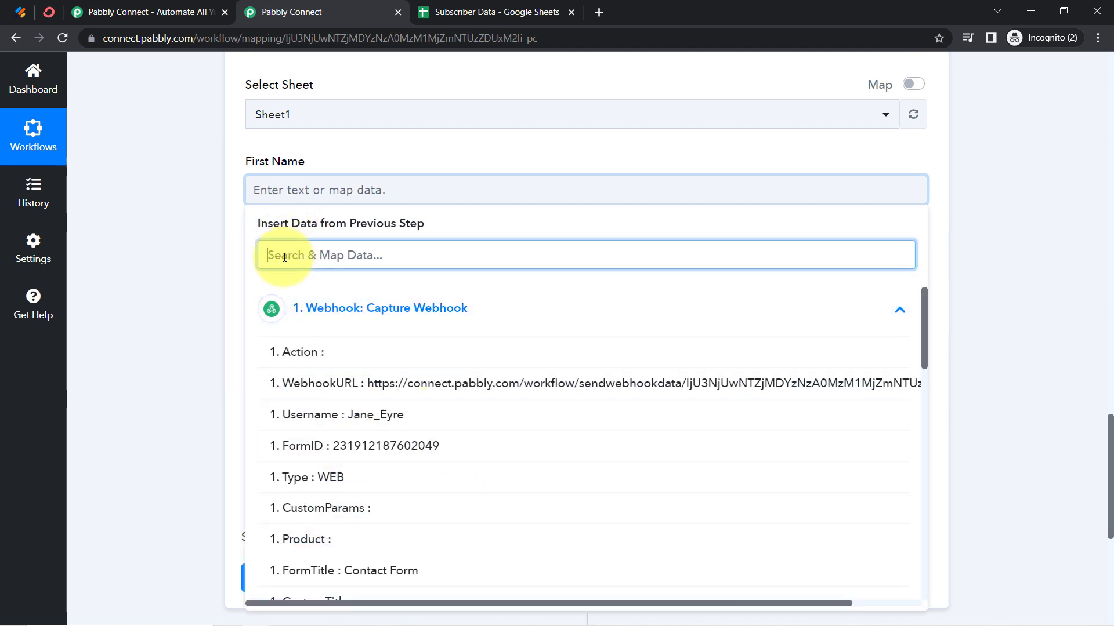
text(dem)
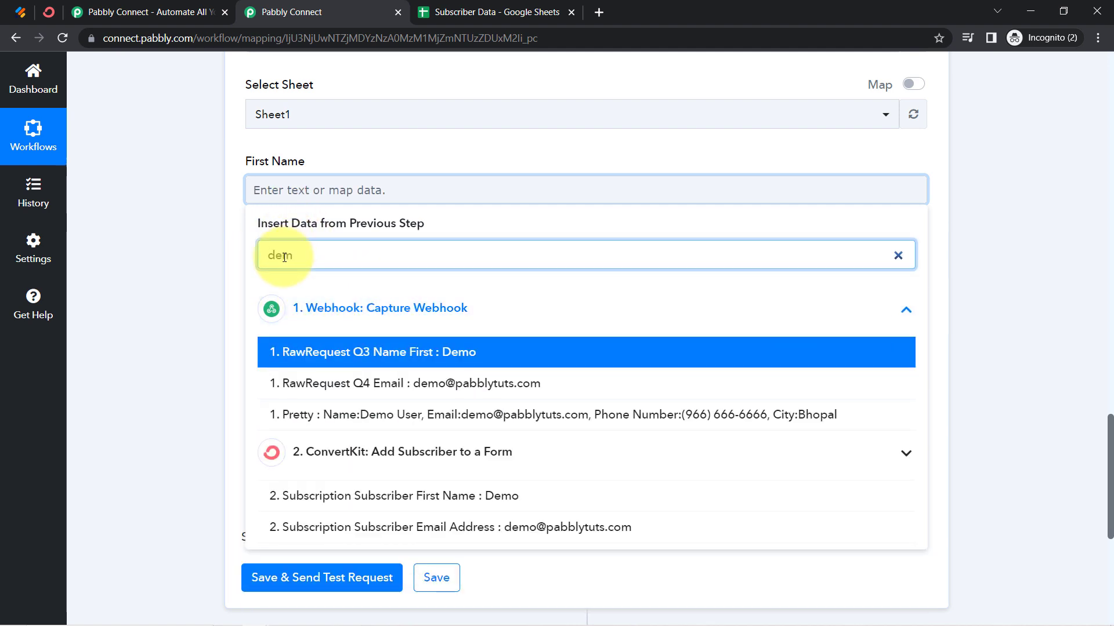
click(301, 357)
Search the webhook data for "use" and map the Google Sheets action's Last Name field to RawRequest Q3 Name Last
click(311, 292)
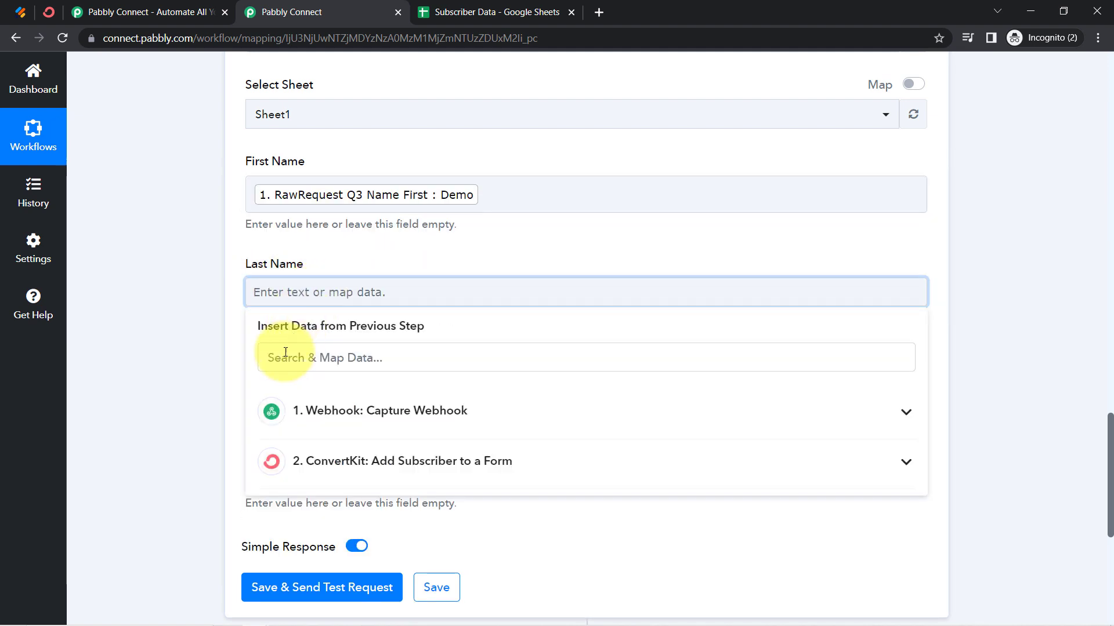
click(285, 357)
text(use)
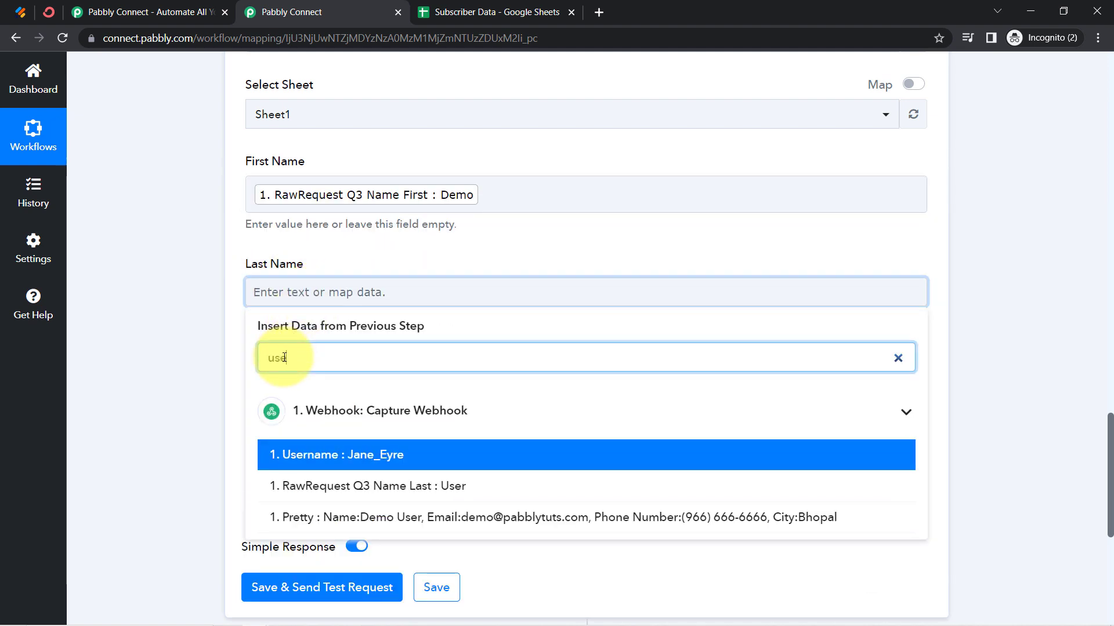
click(303, 486)
Search the previous steps' data for "@" and map the Email field to the webhook's RawRequest Q4 Email
scroll(204, 292, down, 5)
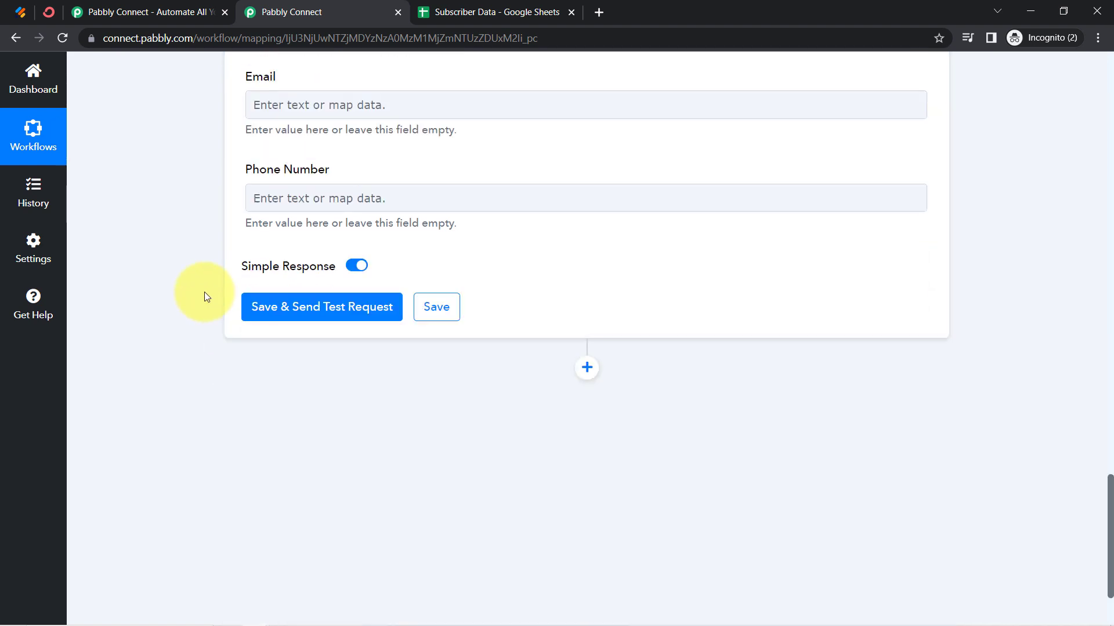
click(350, 115)
click(276, 170)
text(@)
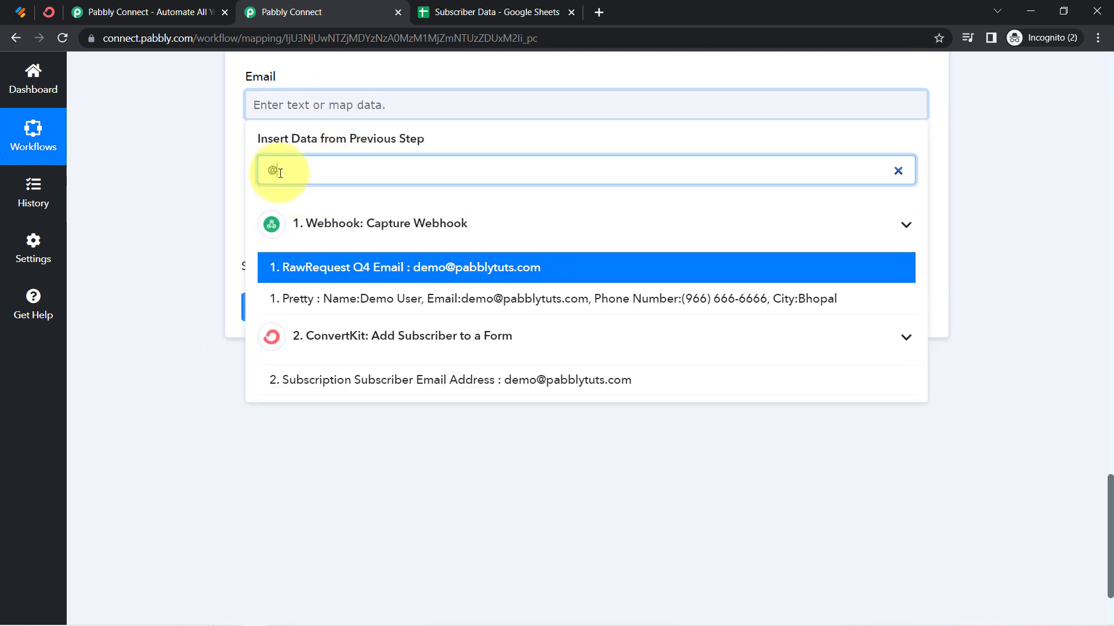
click(405, 272)
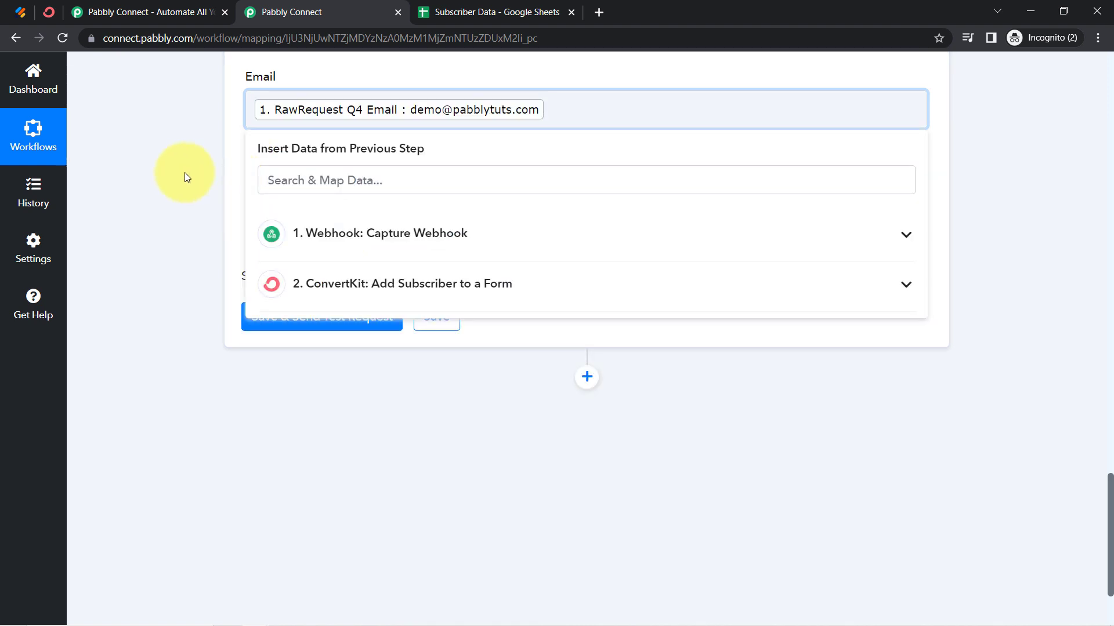
click(184, 173)
Map the Phone Number field to the webhook's RawRequest Q6 PhoneNumber Full, then save the Google Sheets action and send a test request
click(271, 206)
click(272, 272)
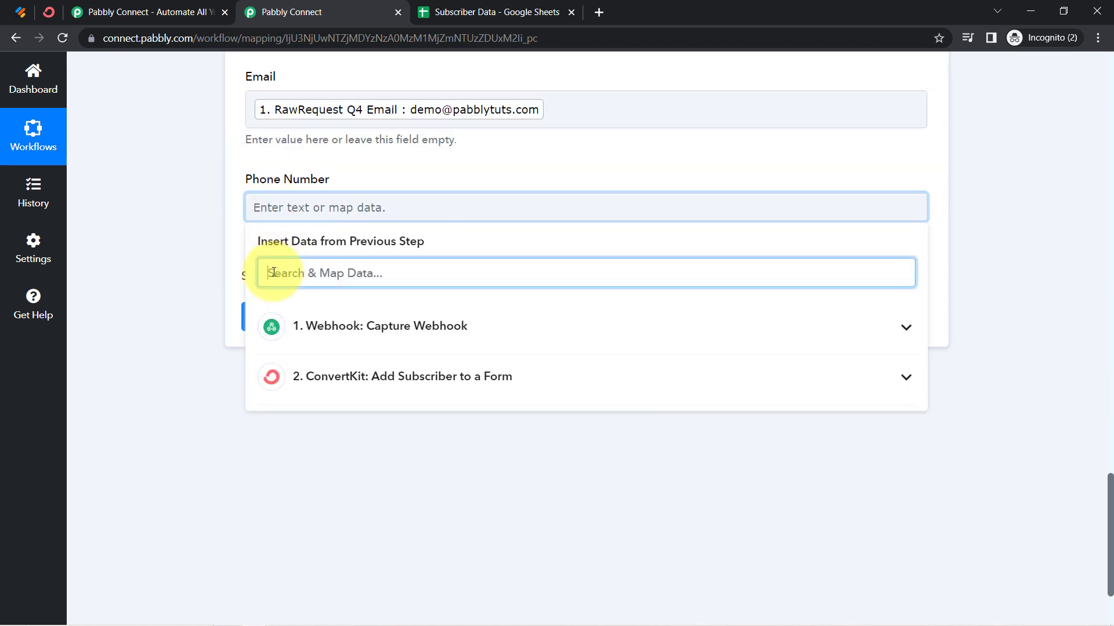
text(966)
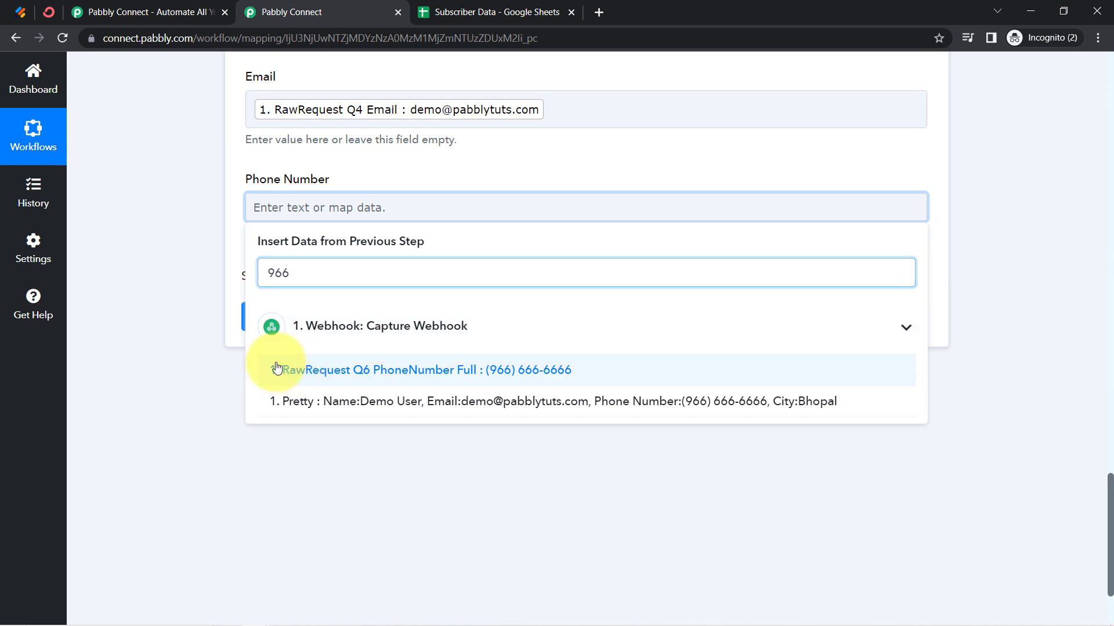
click(298, 371)
click(141, 367)
click(291, 337)
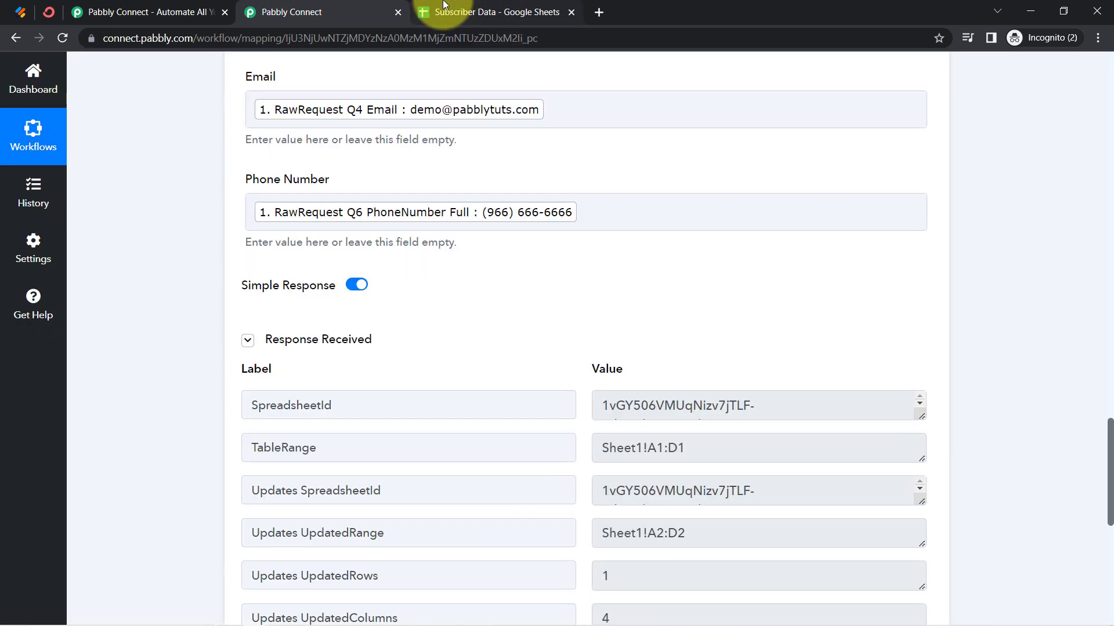
Switch to the Subscriber Data spreadsheet in Google Sheets and remove the bold formatting from row 2
click(445, 8)
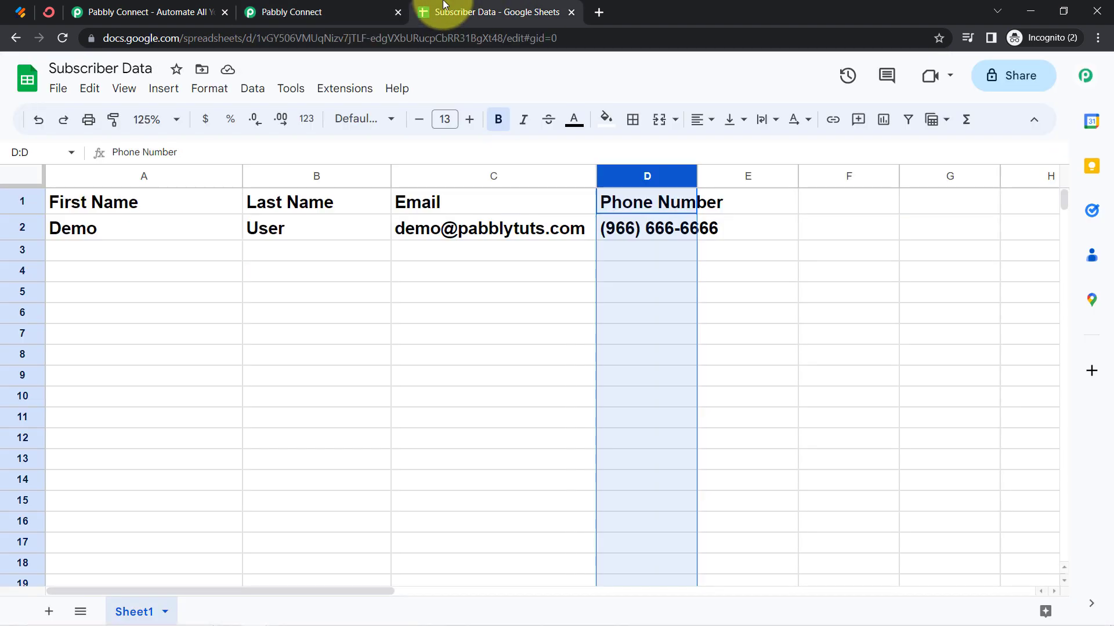
click(16, 230)
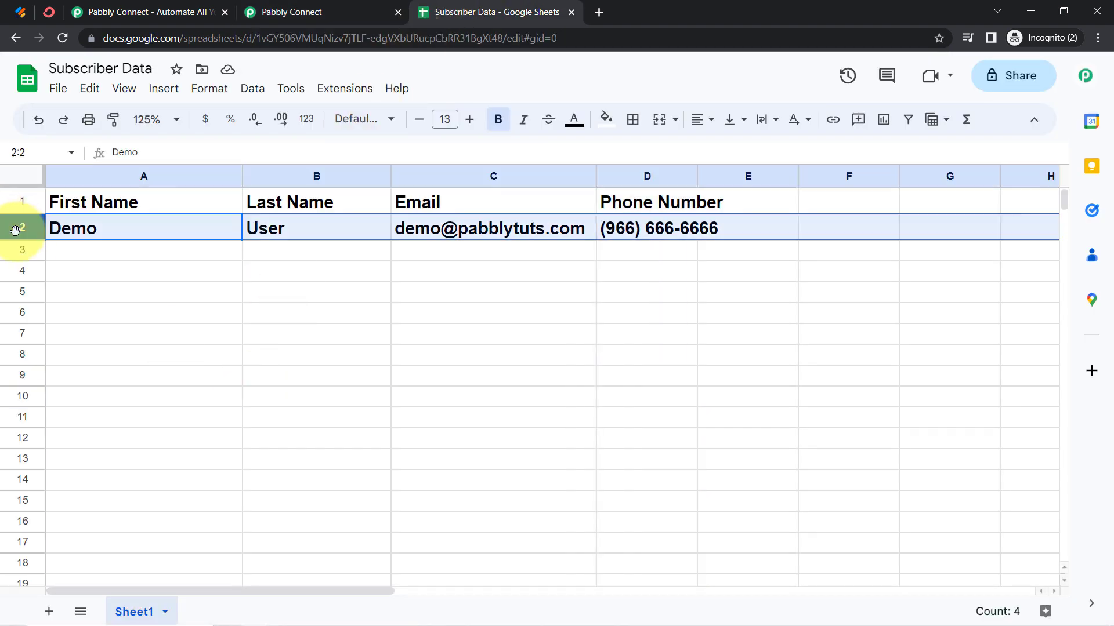
key(ctrl+b)
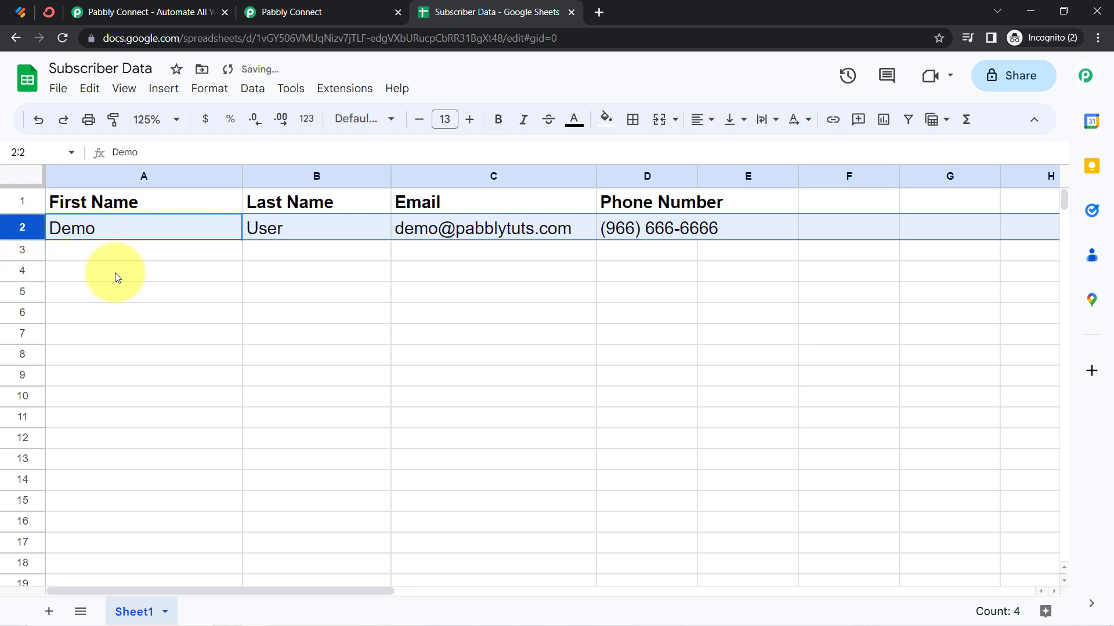
click(164, 302)
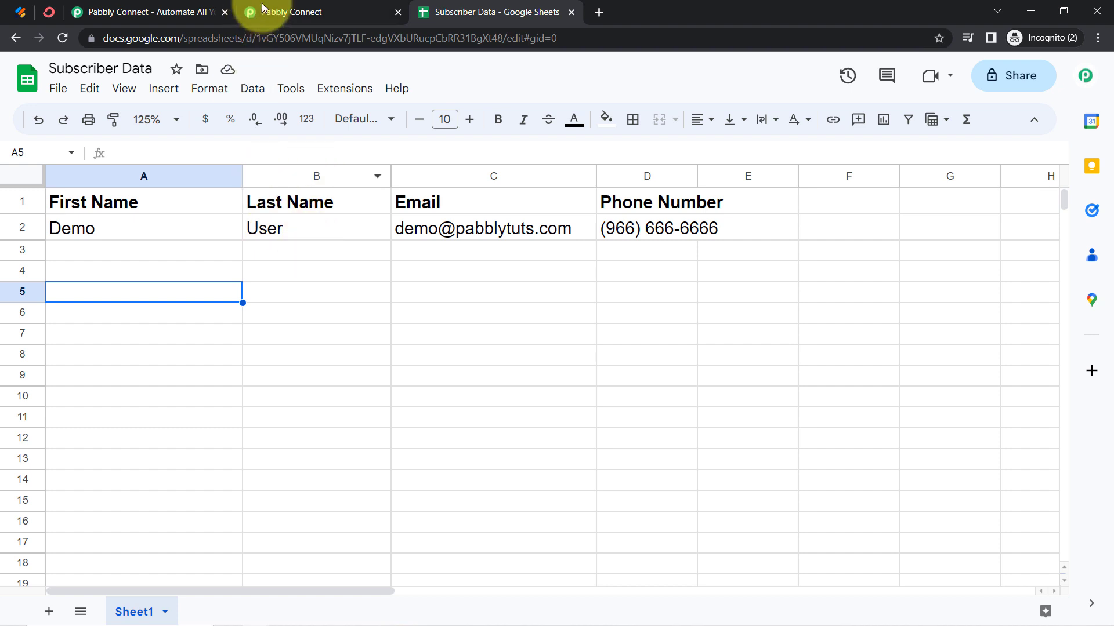
Return to the Pabbly Connect workflow and collapse the Google Sheets action and the Webhook trigger
click(292, 4)
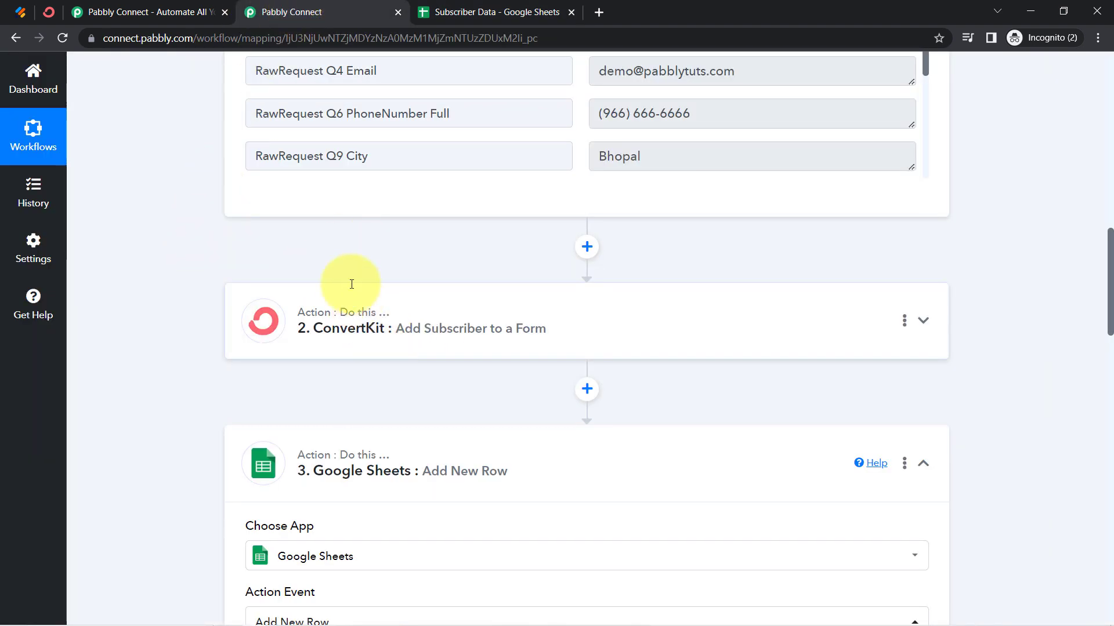
click(311, 453)
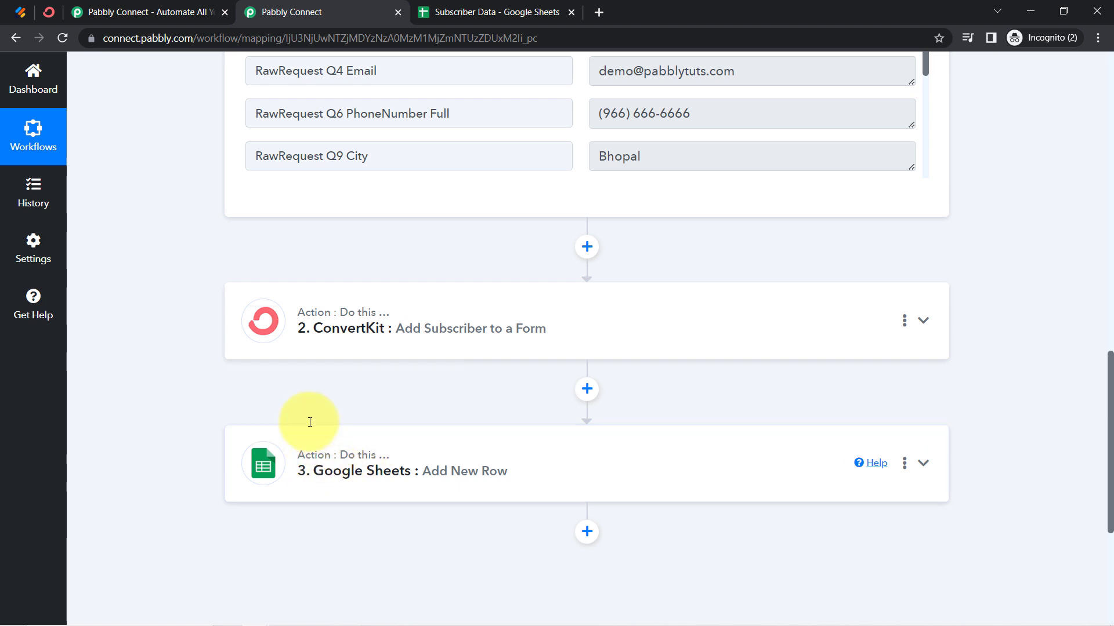
scroll(294, 316, up, 6)
scroll(291, 316, up, 10)
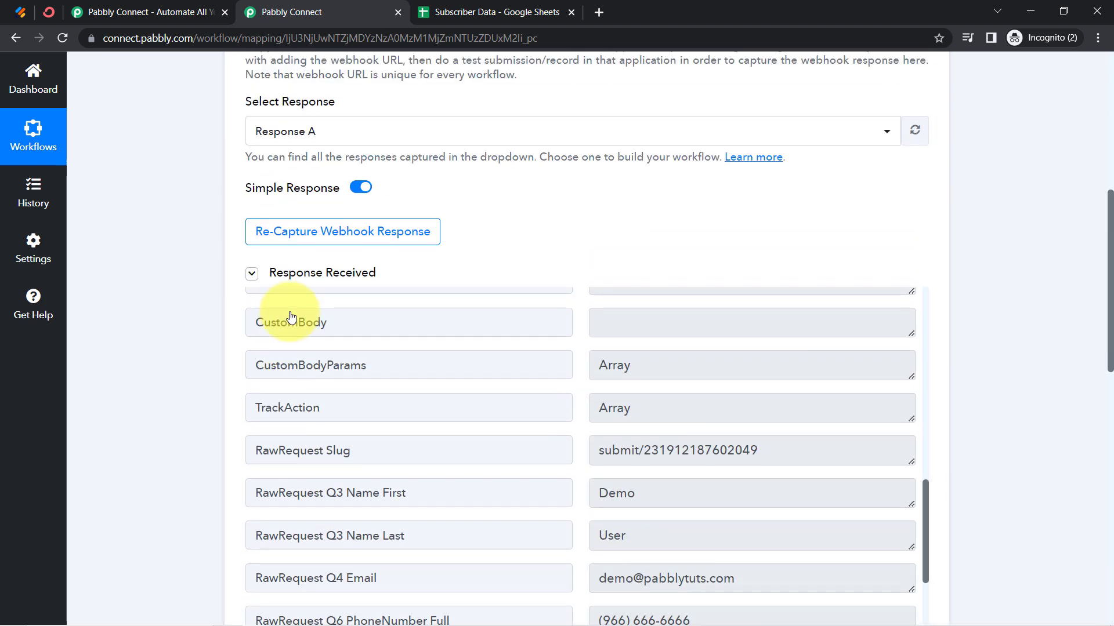
scroll(224, 256, up, 6)
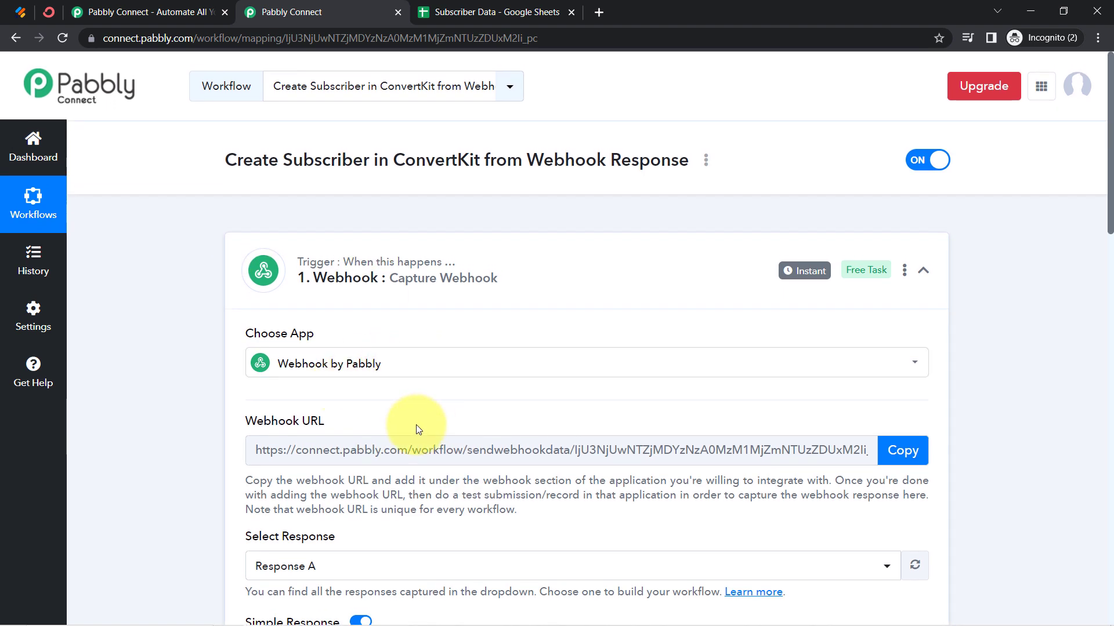
scroll(415, 428, down, 1)
click(319, 197)
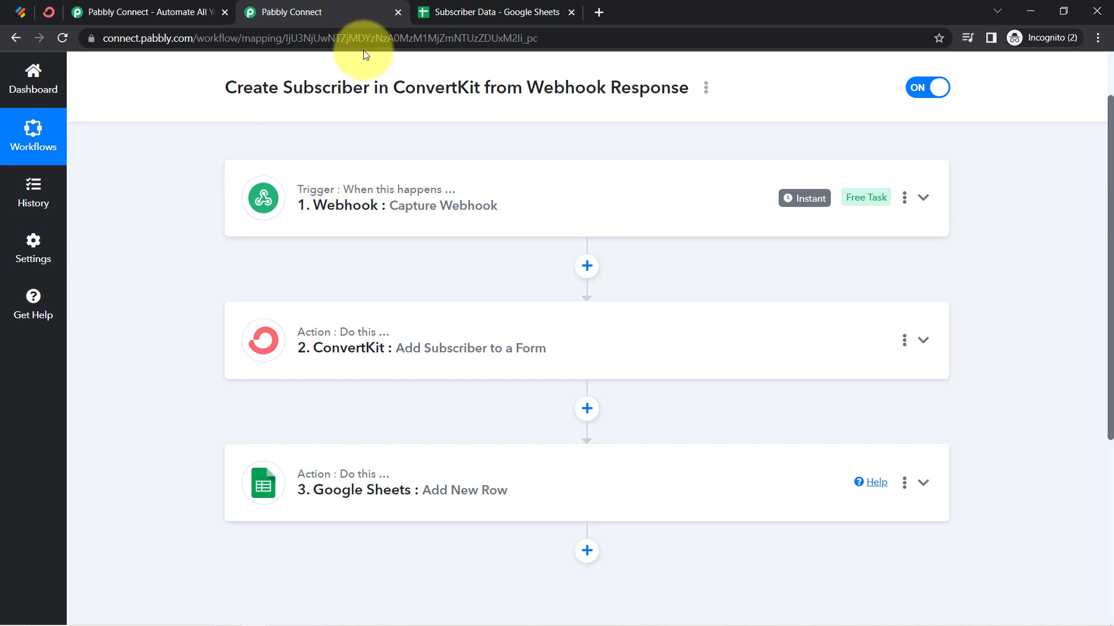
Review the Webhook trigger's URL setup alongside the Jotform form it serves, then collapse the trigger again
click(274, 197)
triple_click(287, 350)
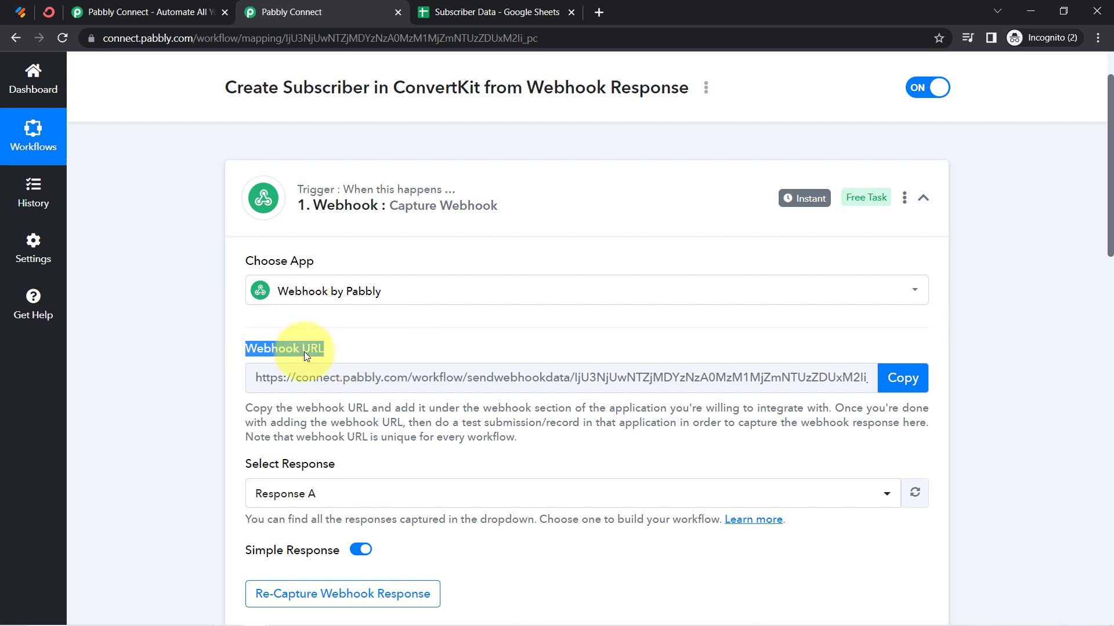
click(13, 9)
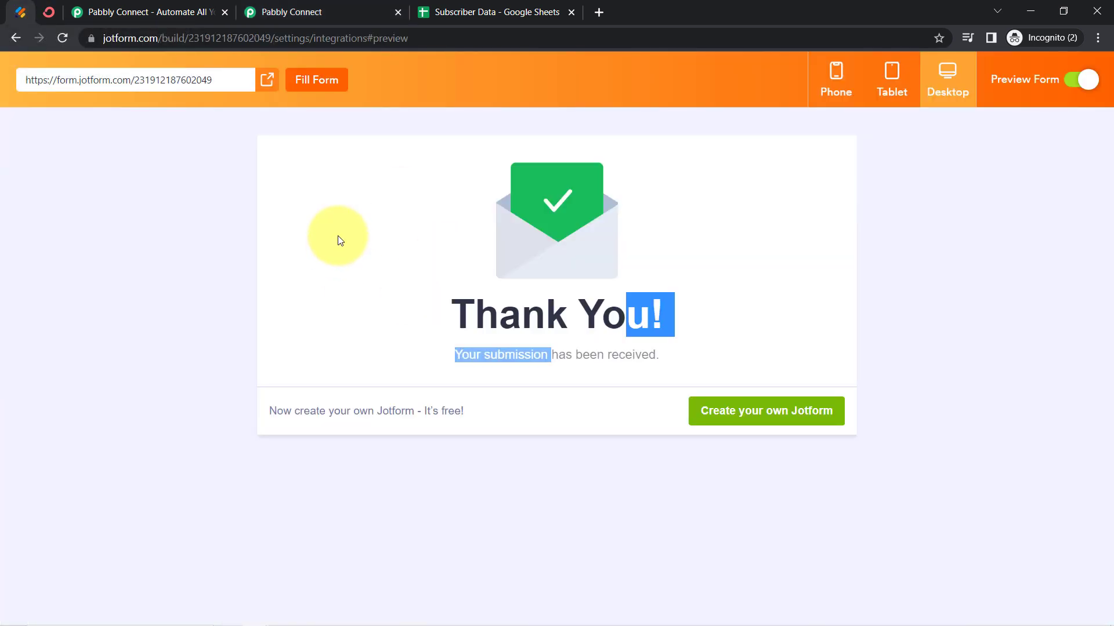
click(299, 11)
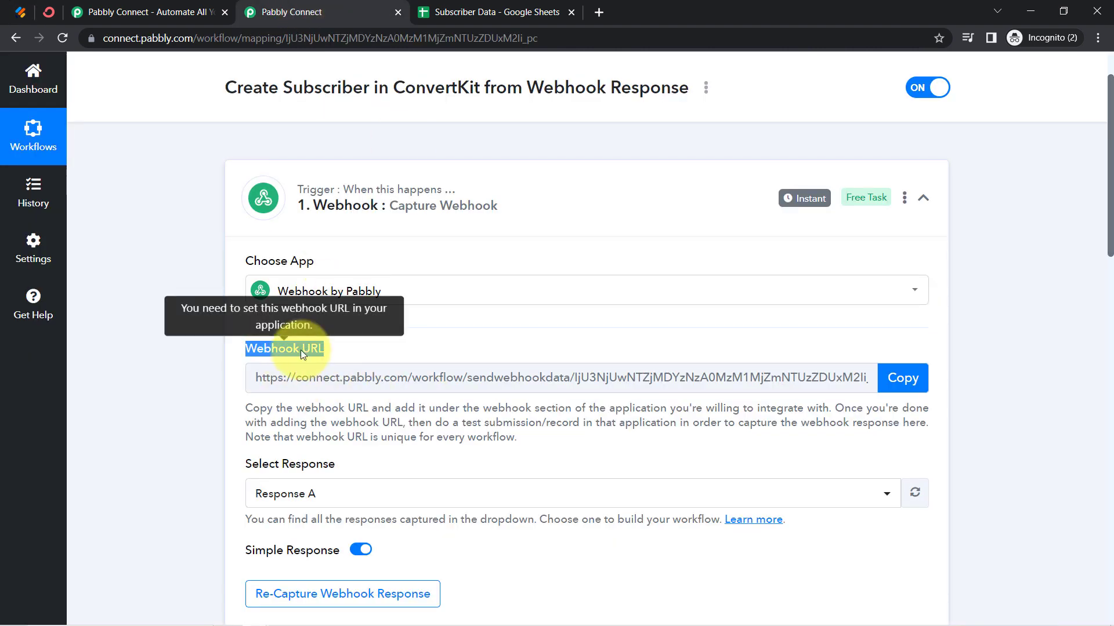
click(17, 11)
click(264, 7)
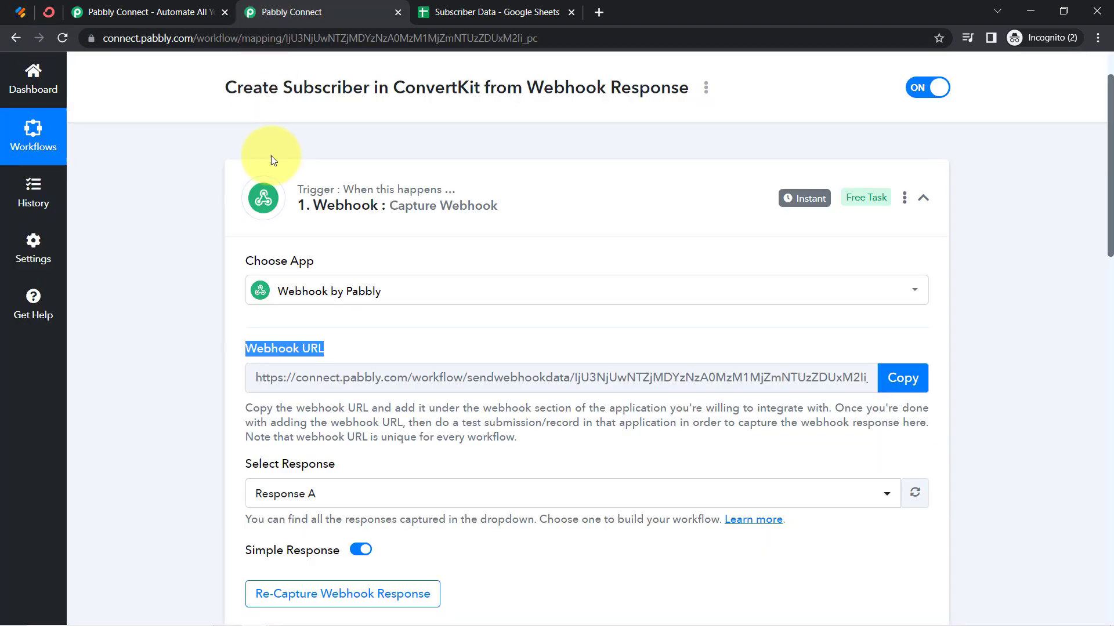
click(345, 196)
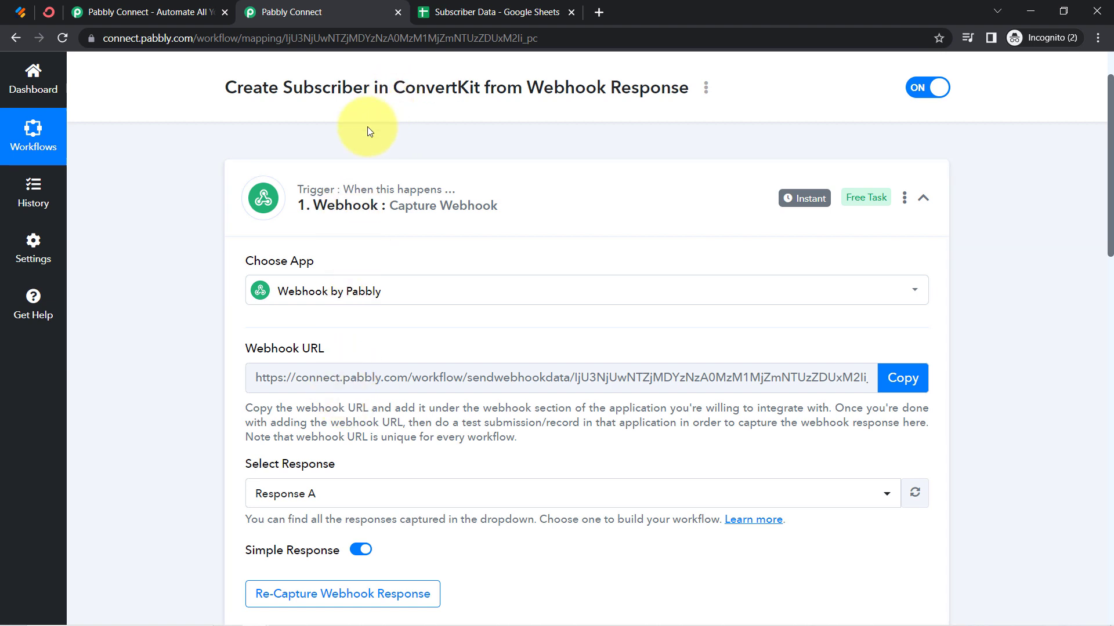
click(305, 195)
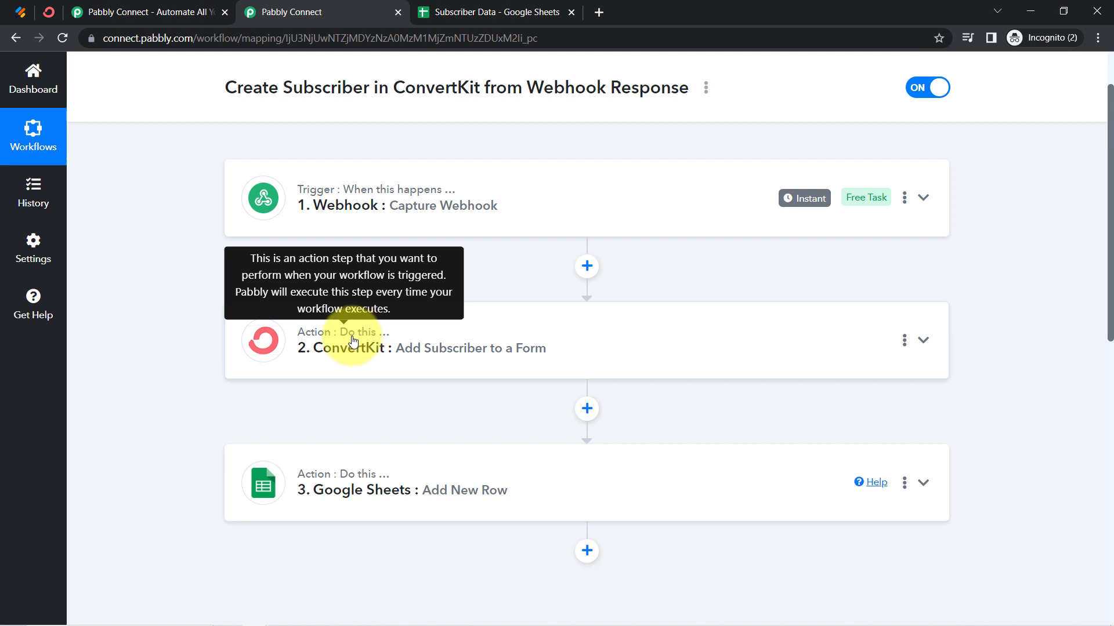
Open the sharing options of the workflow Create Subscriber in ConvertKit from Webhook Response, copy its share link and close the dialog
scroll(297, 363, up, 2)
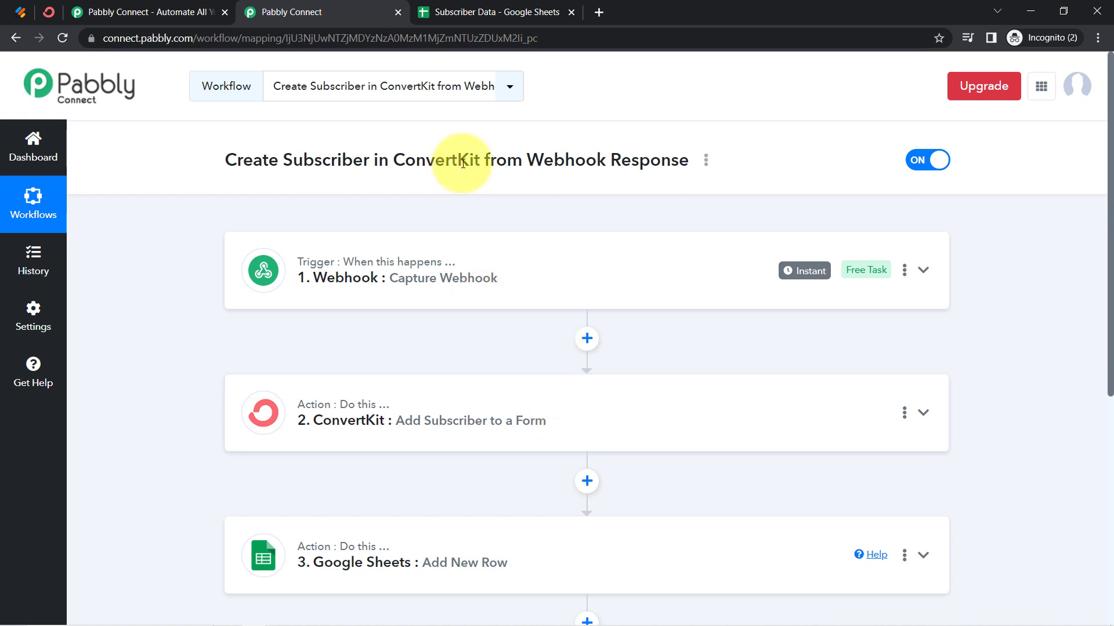
mouse_move(795, 270)
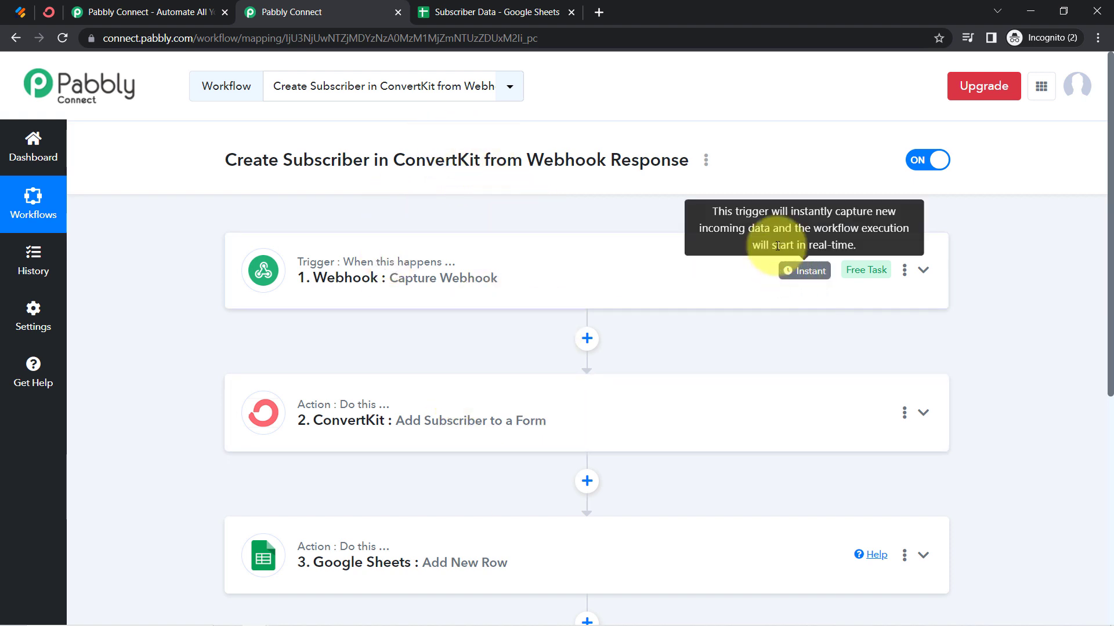
click(706, 160)
click(586, 234)
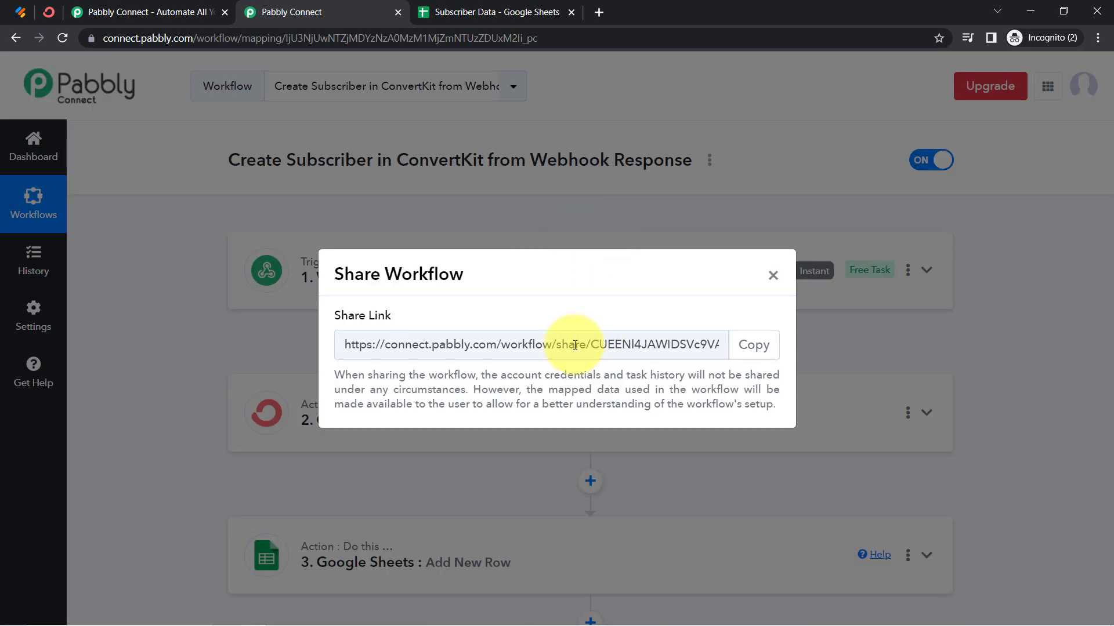
click(754, 346)
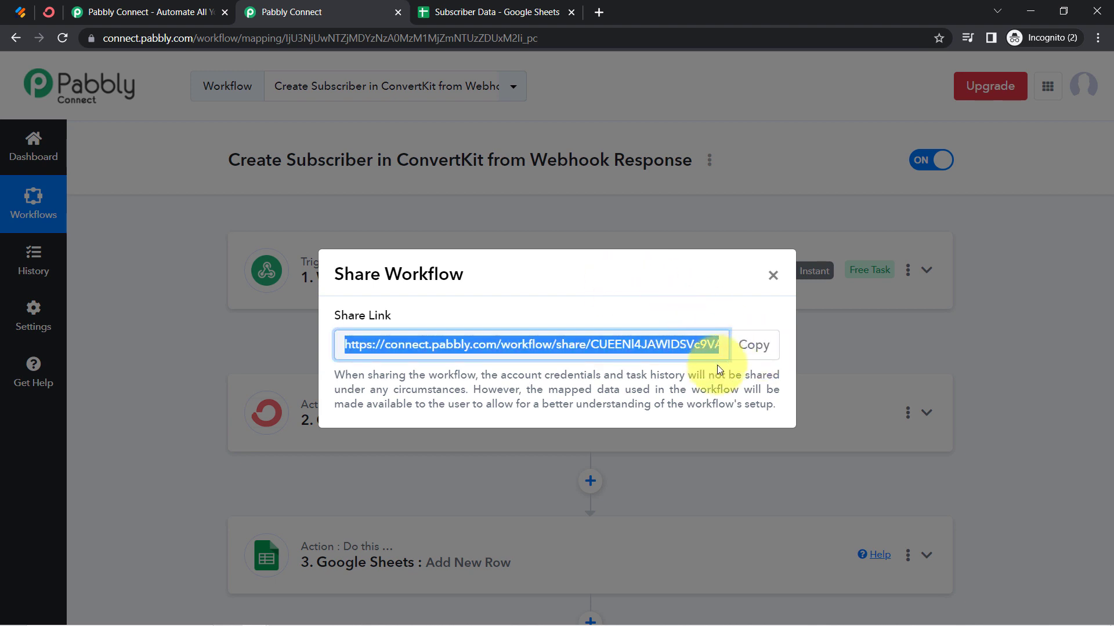
click(773, 277)
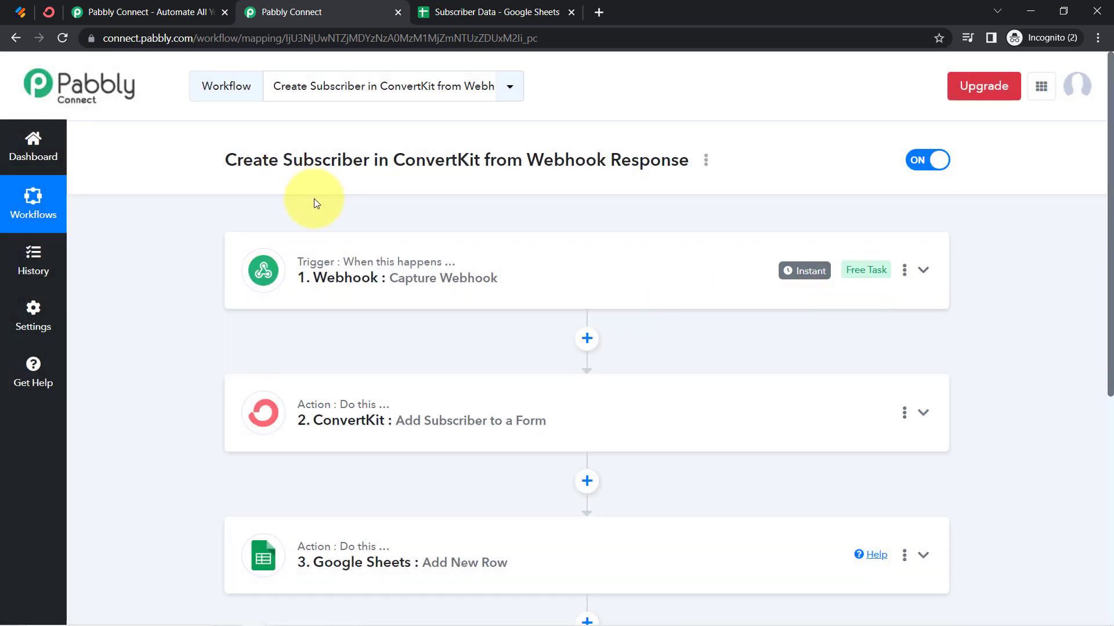
scroll(355, 313, down, 3)
scroll(356, 313, up, 3)
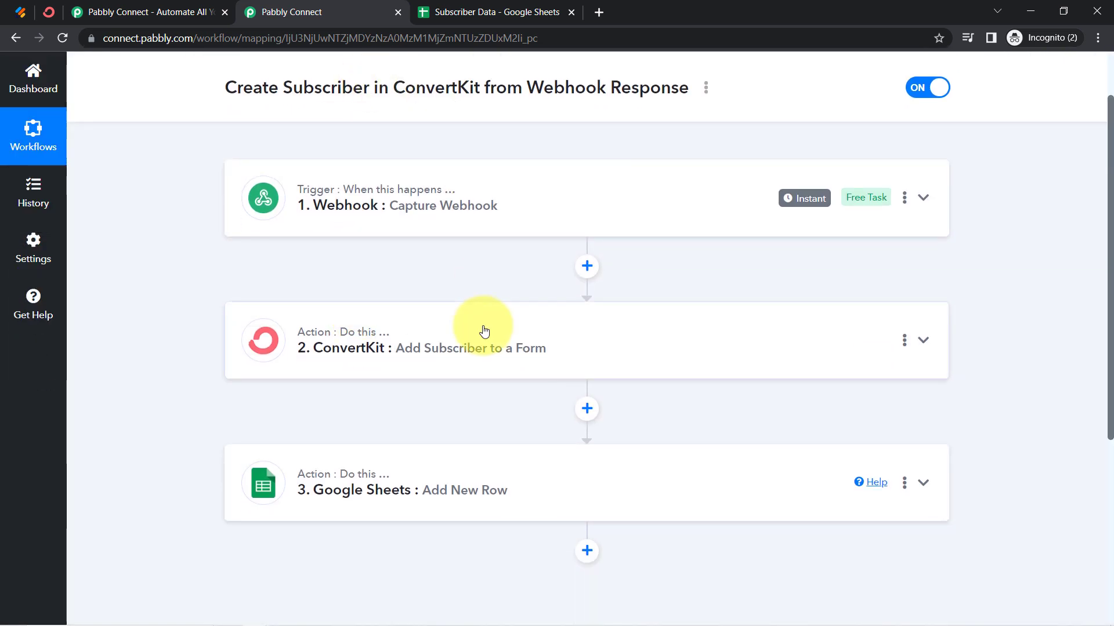